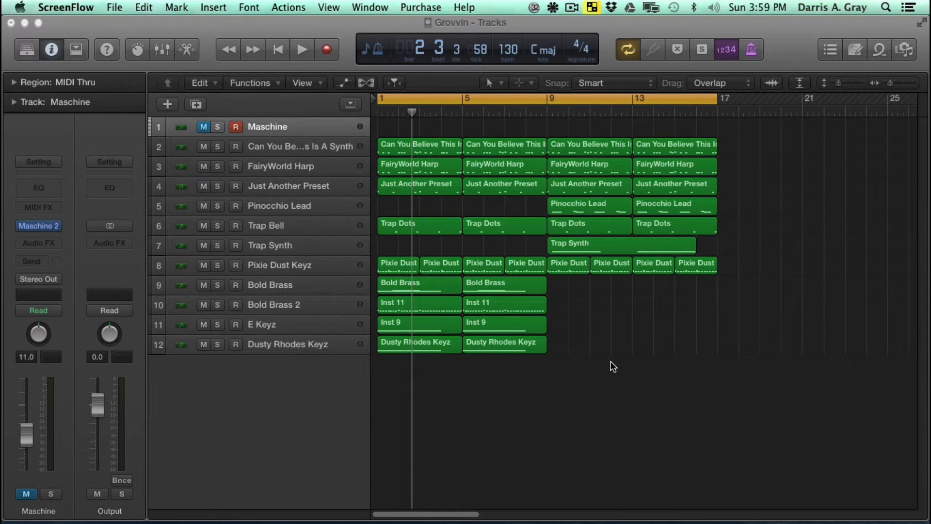
# - Switch to Logic Pro X and open the Maschine 2 plug-in window on the Maschine track, keeping the track controls visible
pyautogui.click(377, 24)
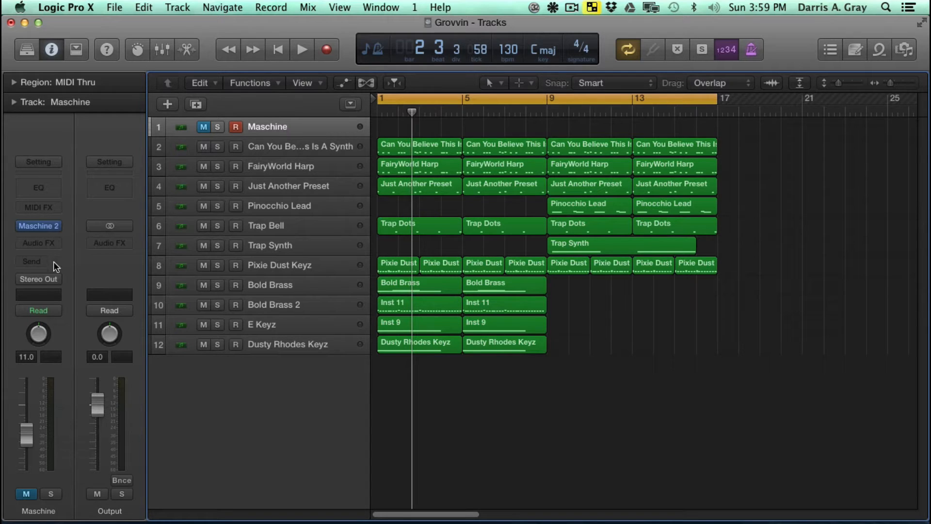
pyautogui.moveTo(43, 227)
pyautogui.click(33, 224)
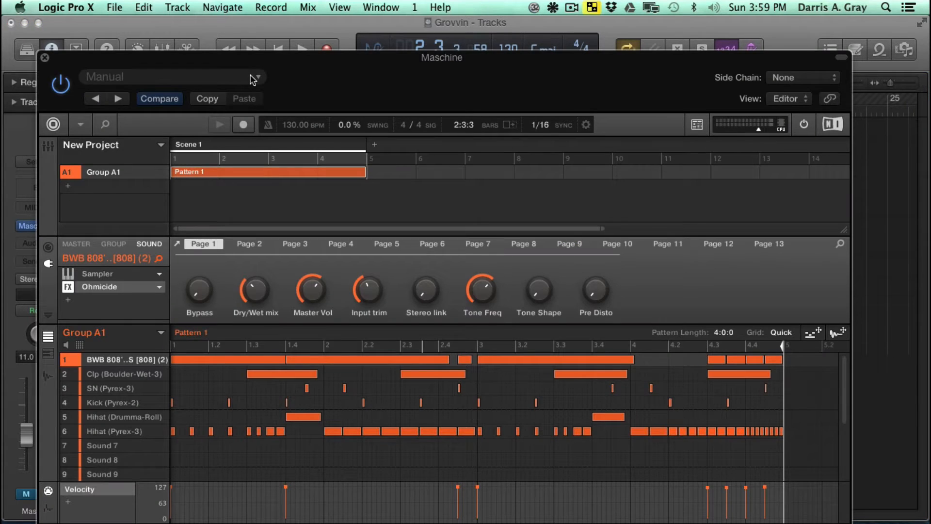
pyautogui.moveTo(313, 59); pyautogui.dragTo(585, 77)
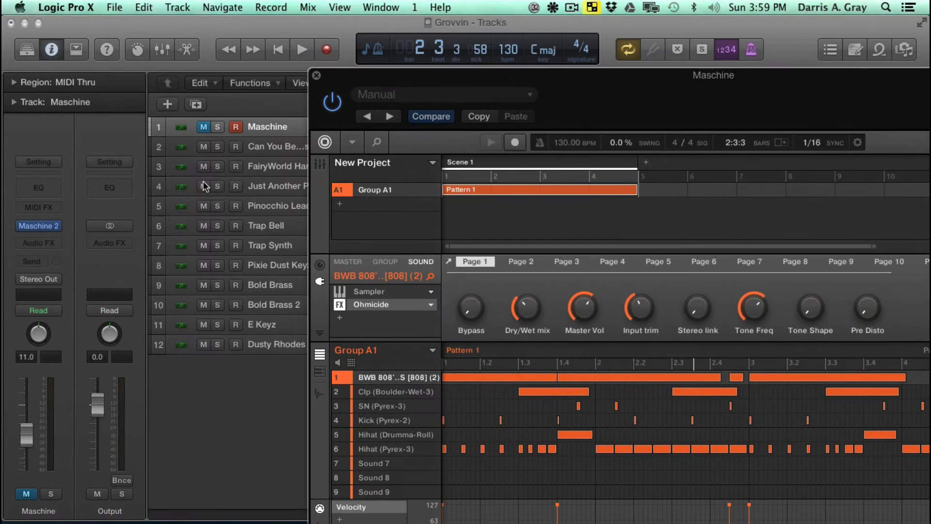
# - Unmute and solo the Maschine track, and play its drum pattern for a few bars
pyautogui.click(208, 127)
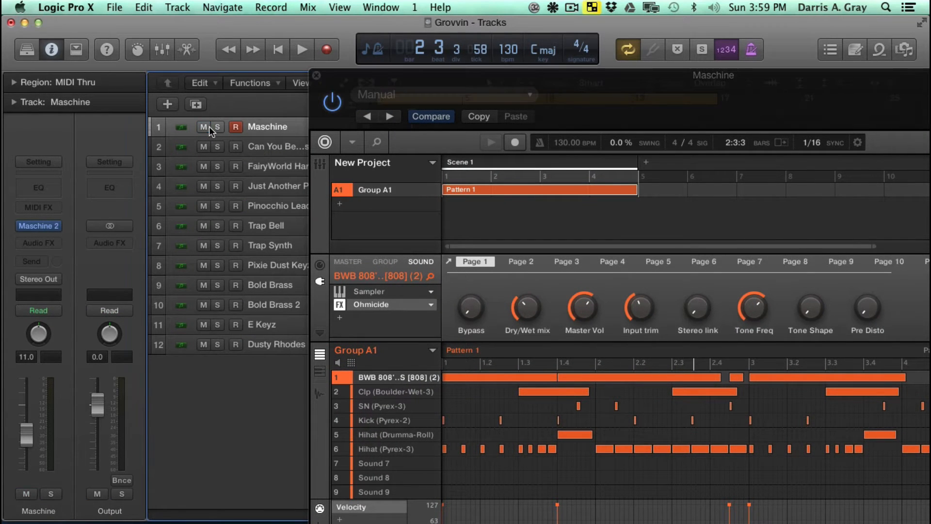
pyautogui.click(213, 127)
pyautogui.press('space')
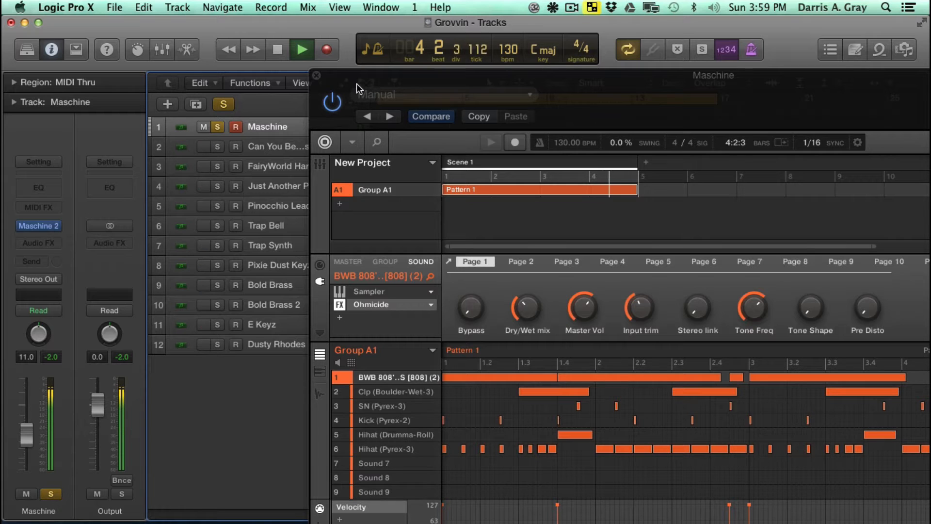
pyautogui.press('space')
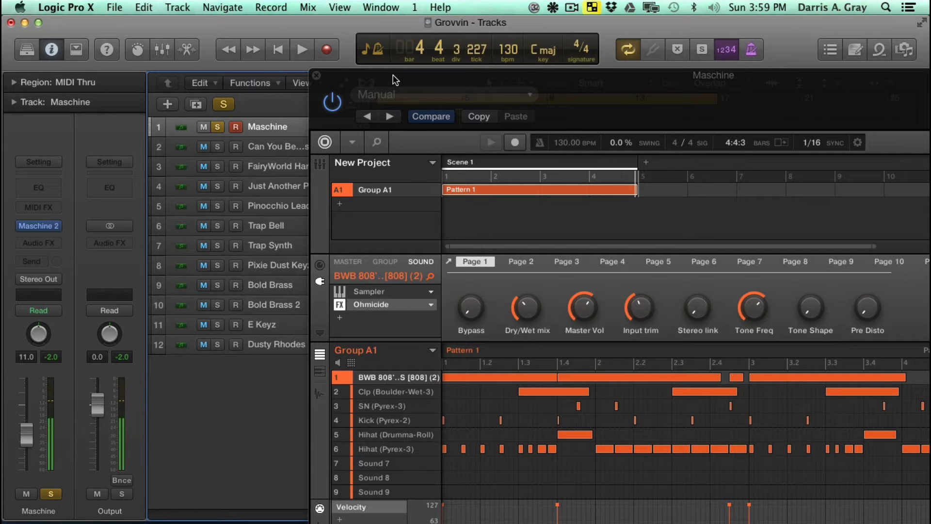
# - Show Maschine's file browser and open the Drum Kits folder inside THE SOUNDBOX
pyautogui.moveTo(395, 79); pyautogui.dragTo(173, 36)
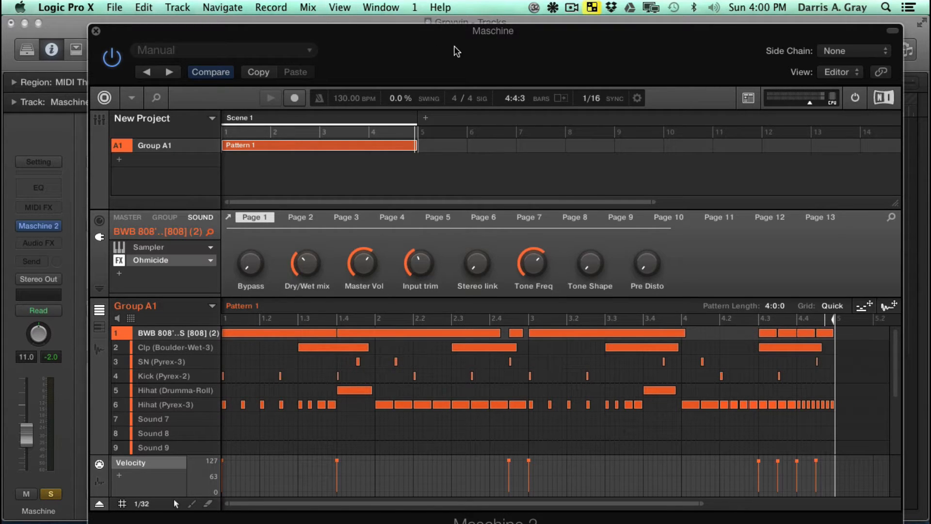
pyautogui.click(156, 99)
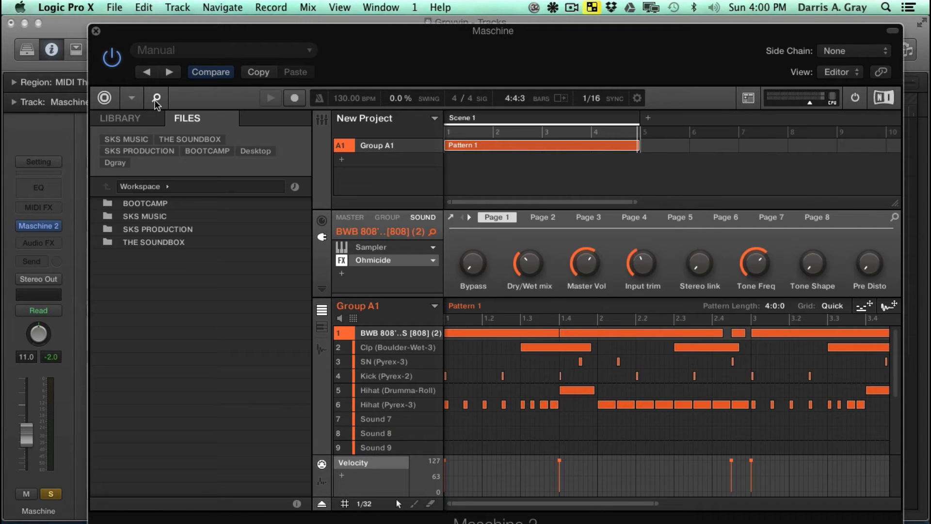
pyautogui.doubleClick(170, 241)
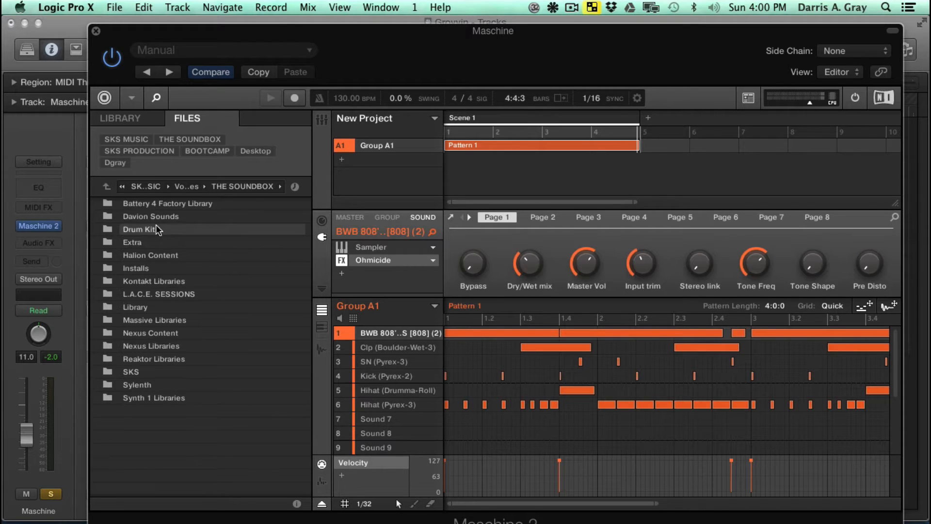
pyautogui.click(158, 229)
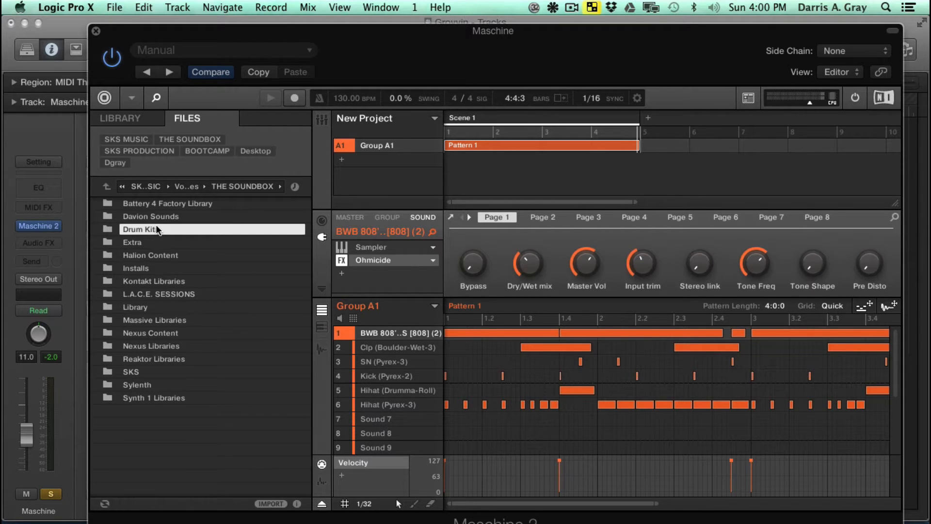
pyautogui.doubleClick(141, 232)
# - Find the Johnny Juliano folder among the drum kits and open its Trap Lord Kit
pyautogui.scroll(-15, 216, 280)
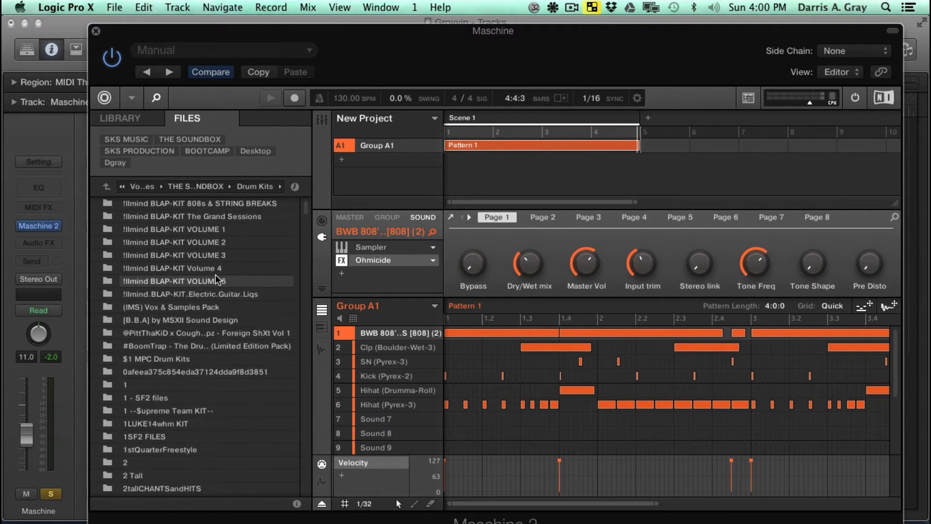
pyautogui.scroll(-20, 217, 280)
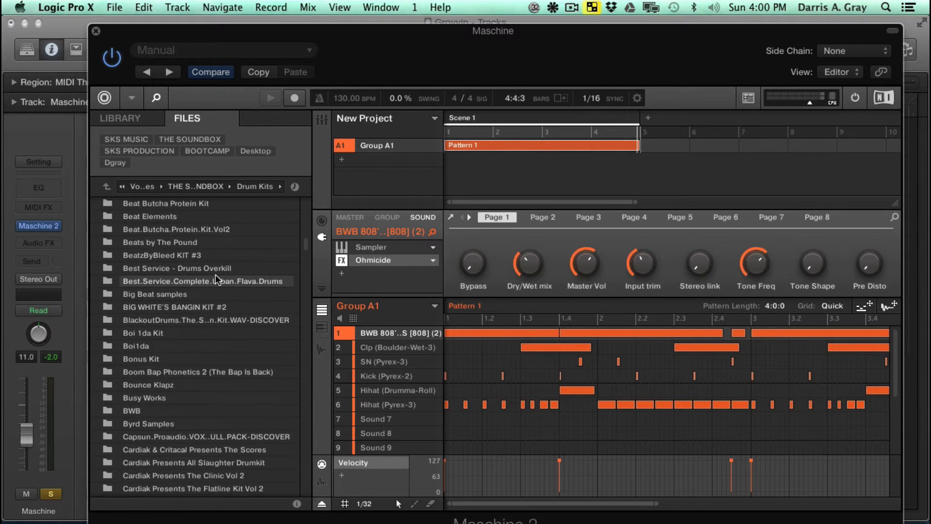
pyautogui.scroll(-20, 217, 280)
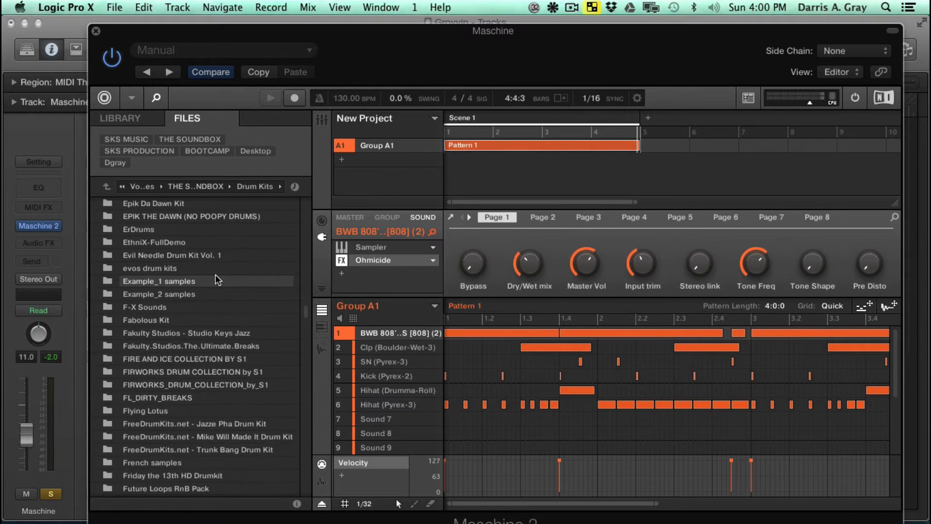
pyautogui.scroll(-7, 217, 280)
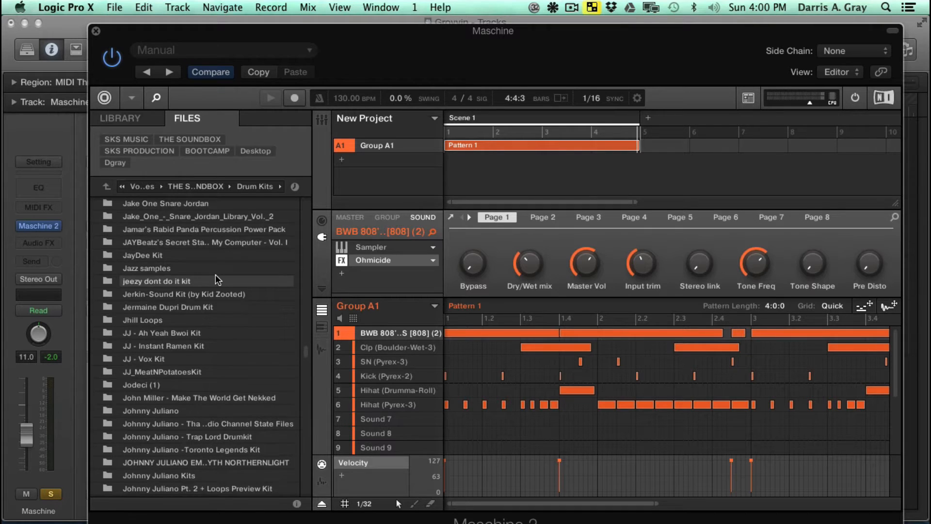
pyautogui.scroll(-1, 217, 280)
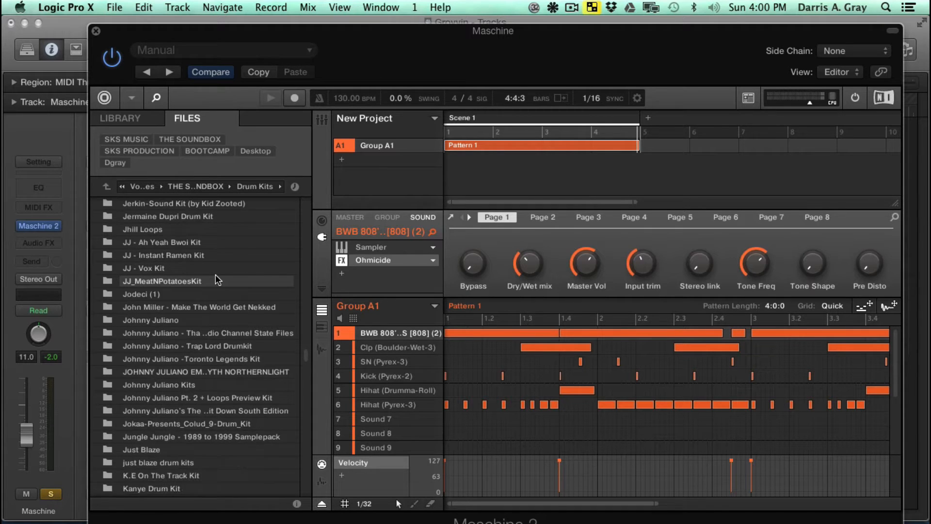
pyautogui.click(183, 321)
pyautogui.doubleClick(184, 321)
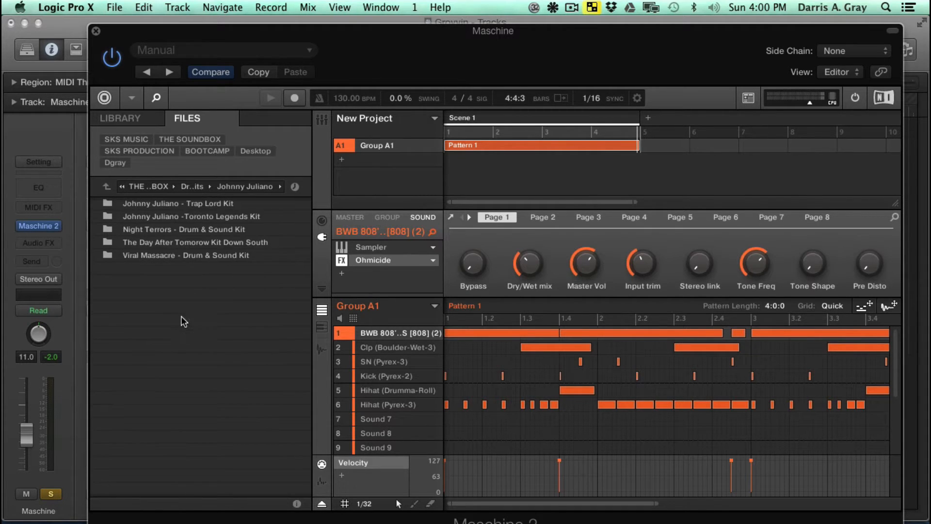
pyautogui.click(213, 204)
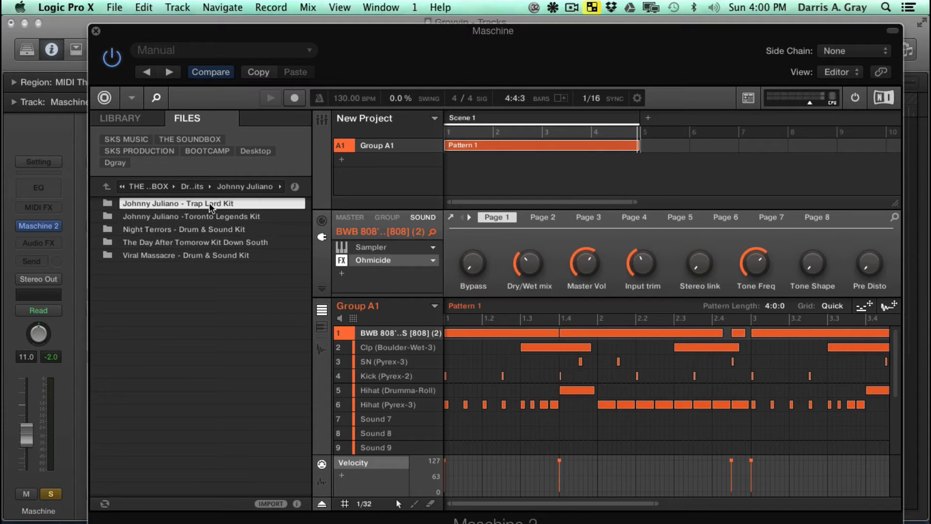
pyautogui.doubleClick(213, 204)
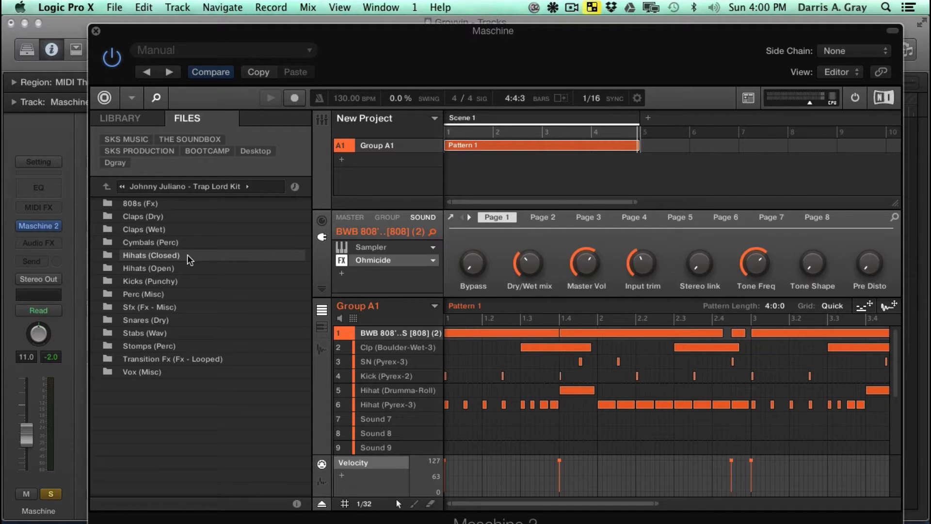
# - Play the pattern briefly and look at the samples in the kit's Vox (Misc) folder
pyautogui.press('space')
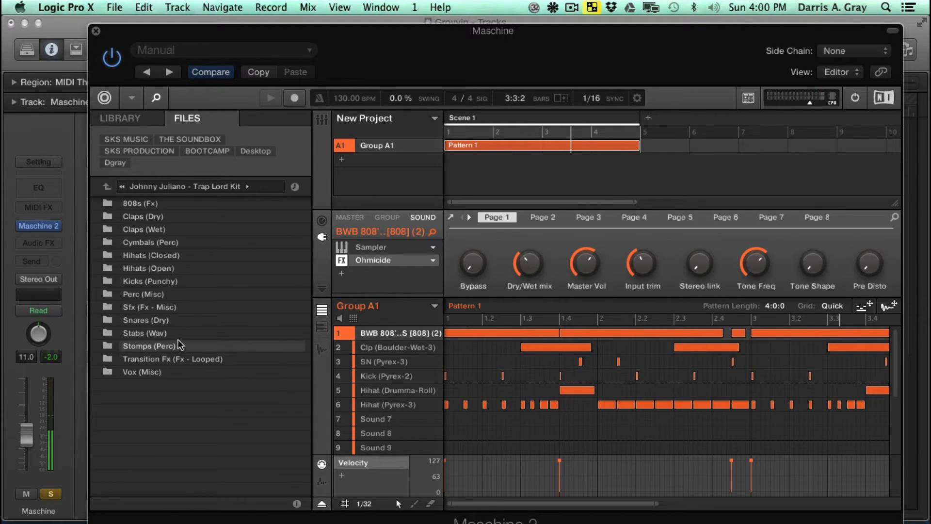
pyautogui.doubleClick(142, 372)
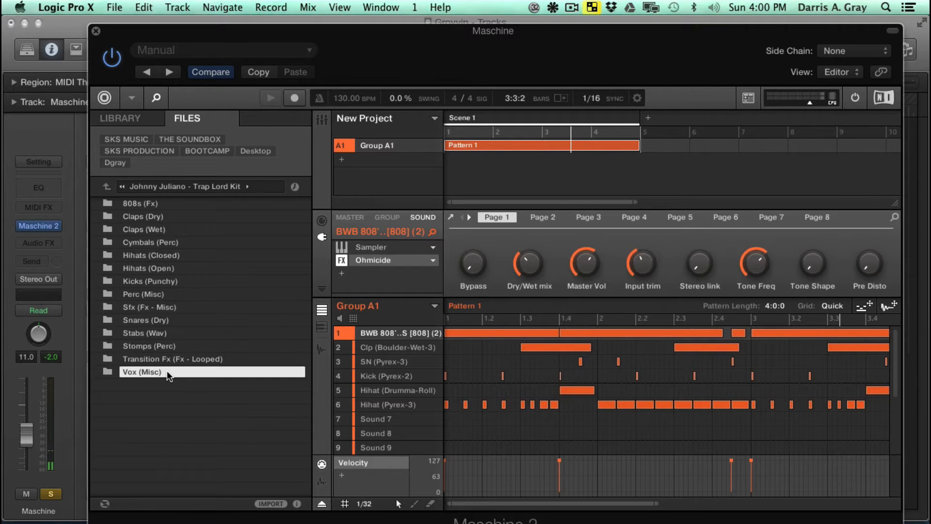
pyautogui.click(106, 186)
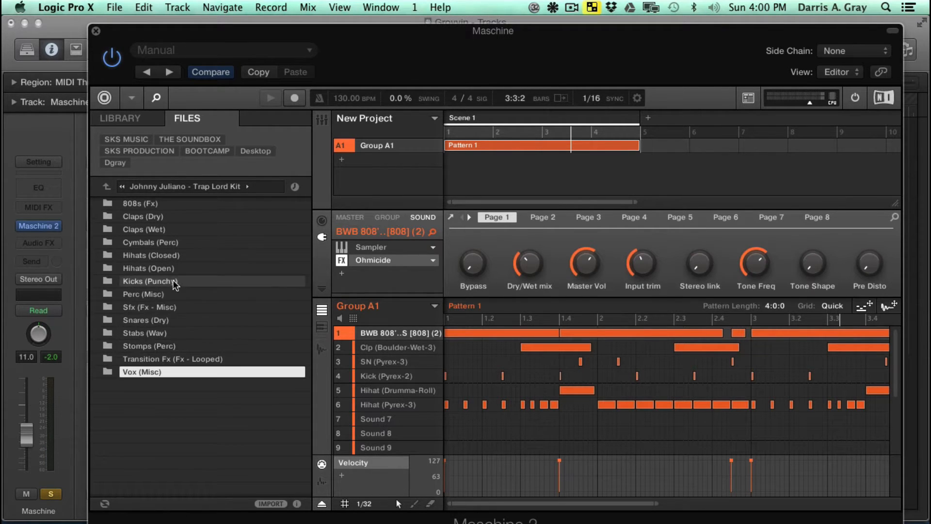
# - Load Hihat (Pyrex-3).wav from the kit's Hihats (Closed) folder into the empty Sound 7 slot
pyautogui.click(180, 268)
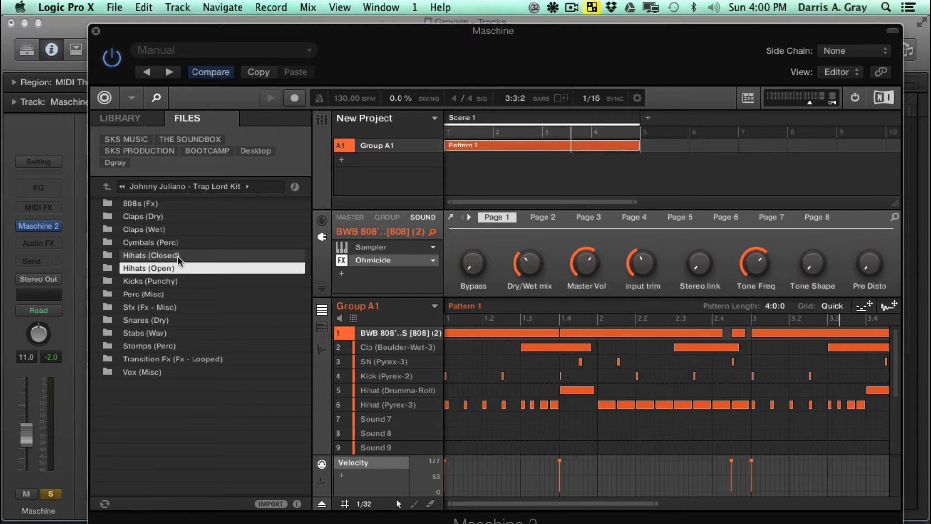
pyautogui.doubleClick(179, 257)
pyautogui.click(176, 270)
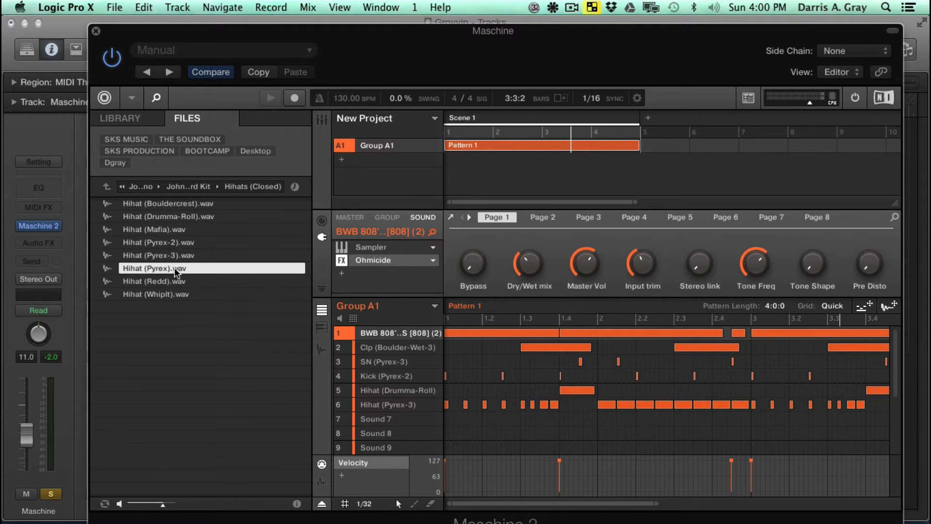
pyautogui.click(180, 255)
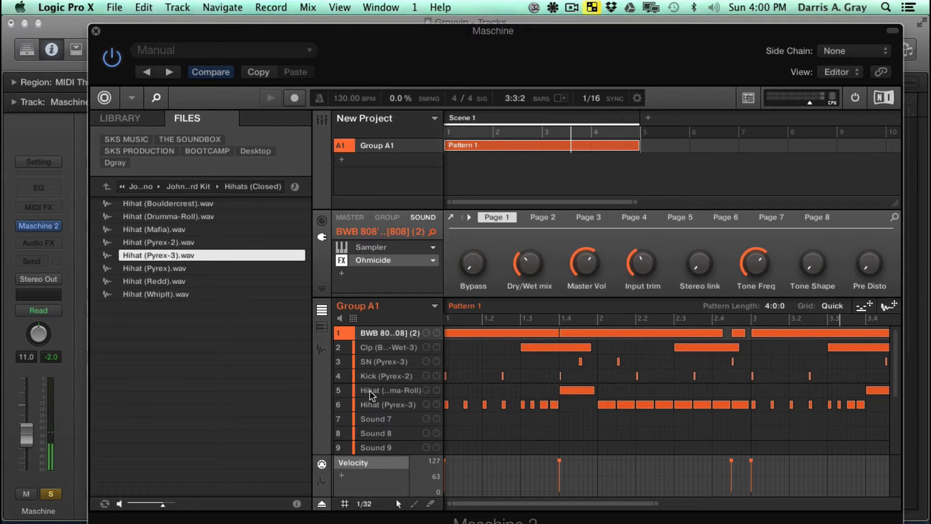
pyautogui.click(392, 420)
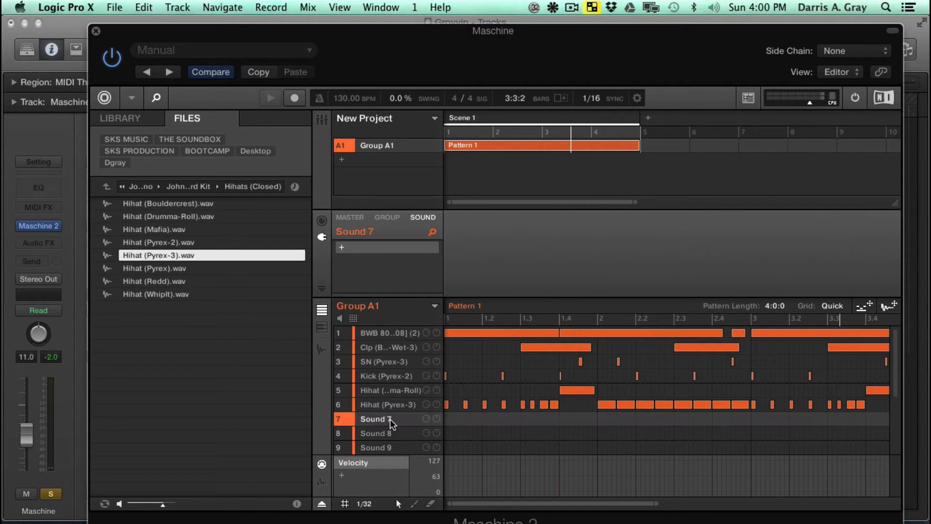
pyautogui.doubleClick(187, 256)
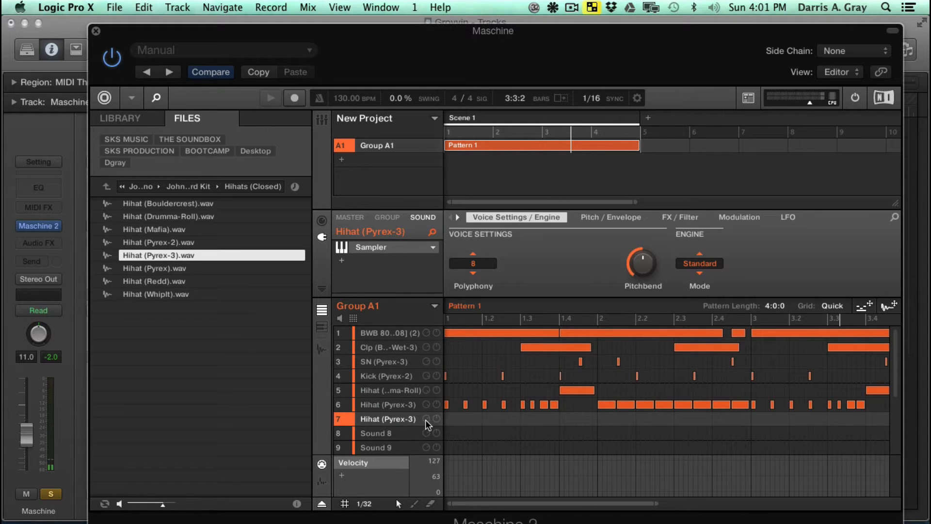
# - Hide Maschine's file browser and move the start of Logic's cycle range to bar 9
pyautogui.click(157, 98)
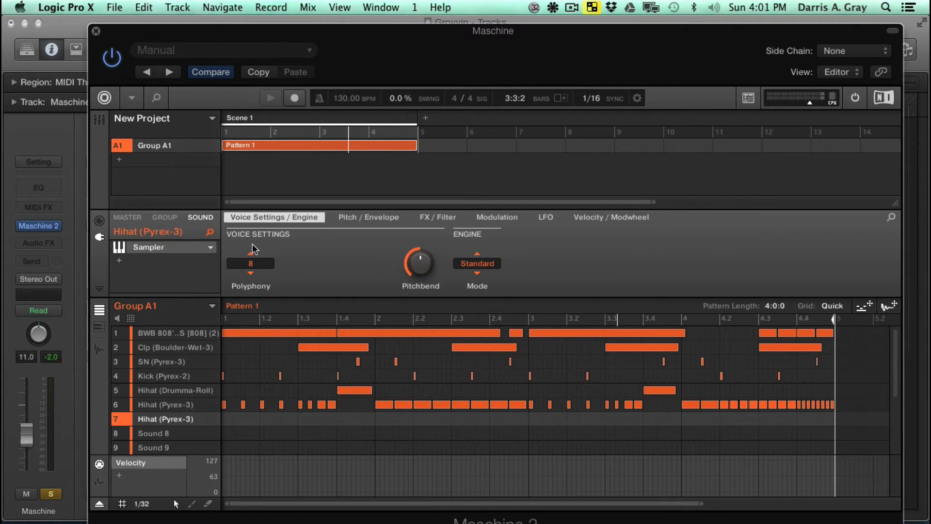
pyautogui.moveTo(318, 44); pyautogui.dragTo(336, 243)
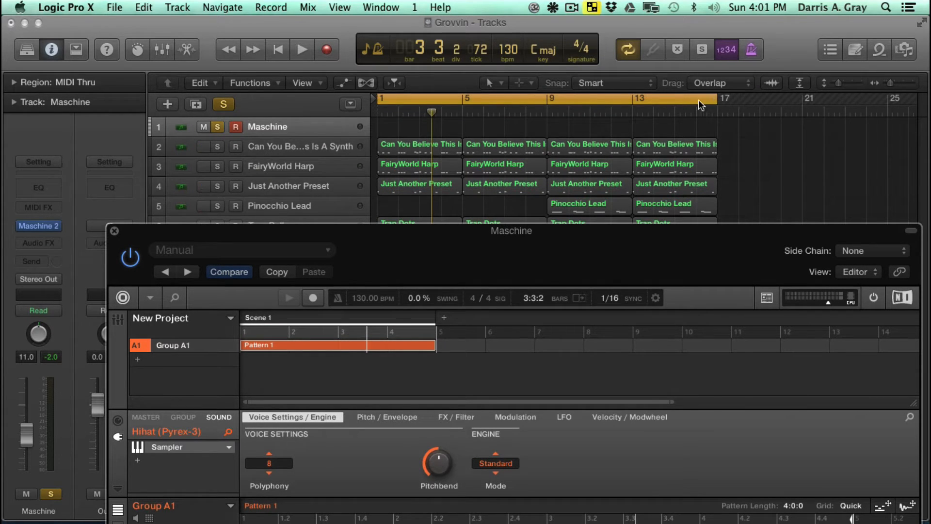
pyautogui.click(383, 101)
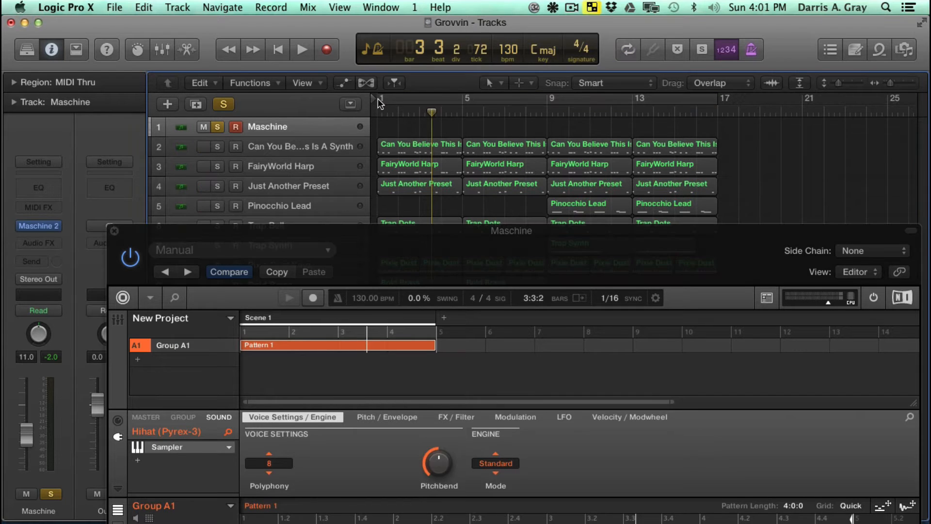
pyautogui.click(383, 98)
pyautogui.moveTo(383, 98); pyautogui.dragTo(548, 104)
pyautogui.moveTo(567, 237); pyautogui.dragTo(505, 101)
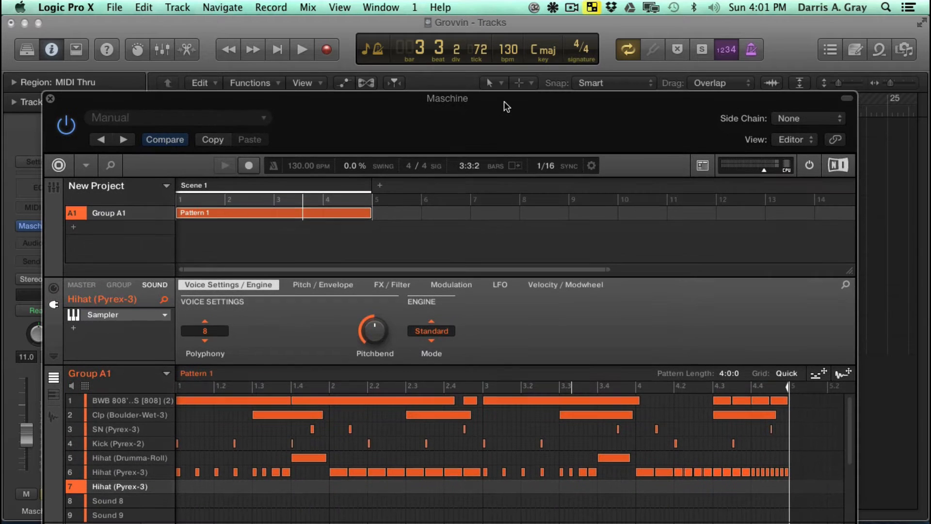
# - Play the soloed drums from bar 9 for a few bars and collapse the plug-in window's header
pyautogui.press('space')
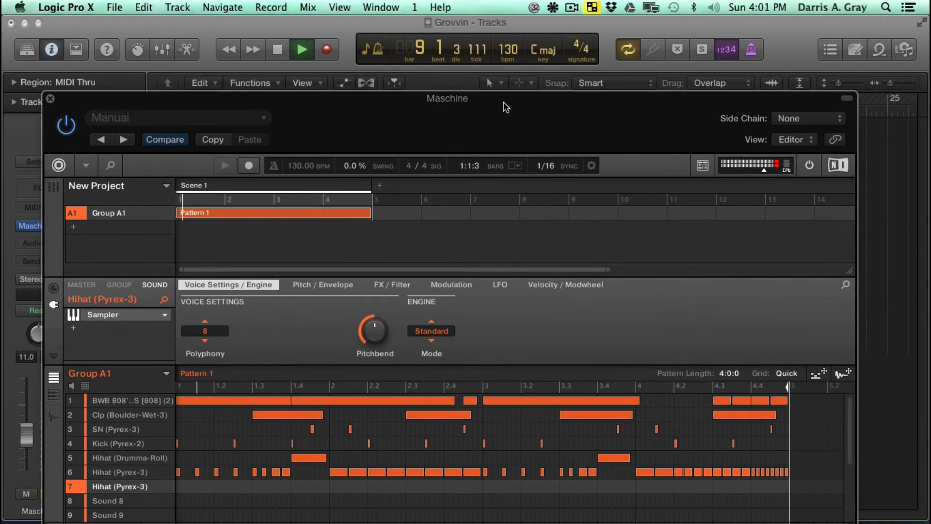
pyautogui.click(846, 98)
pyautogui.moveTo(537, 101)
pyautogui.mouseDown()
pyautogui.moveTo(548, 189)
pyautogui.moveTo(523, 150)
pyautogui.moveTo(563, 160)
pyautogui.moveTo(534, 114)
pyautogui.moveTo(539, 99)
pyautogui.mouseUp()
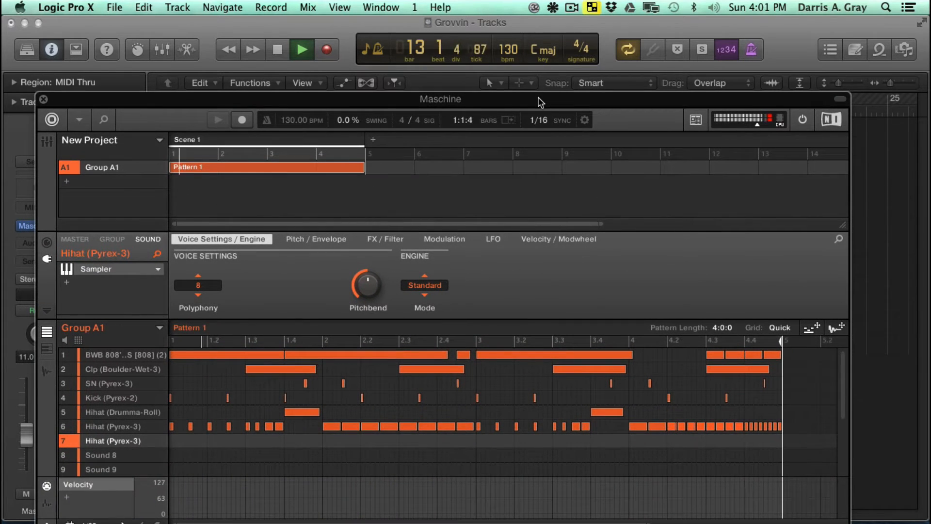
pyautogui.press('space')
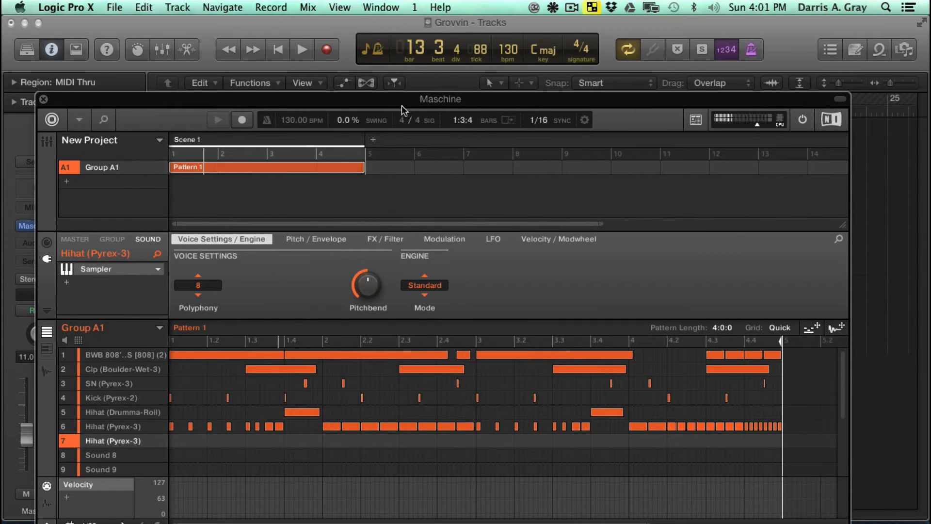
# - Mute the existing Hihat (Pyrex-3) sound in slot 6 of Group A1
pyautogui.moveTo(407, 103); pyautogui.dragTo(399, 78)
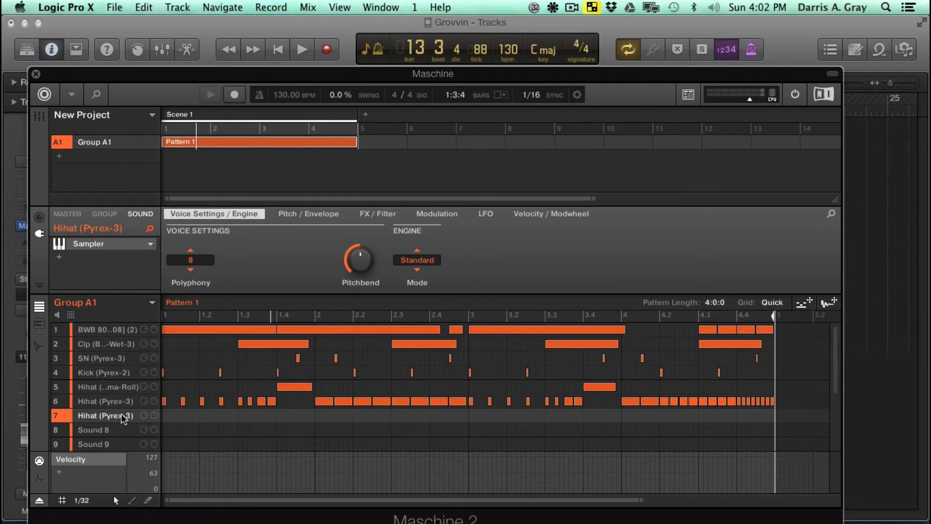
pyautogui.click(57, 401)
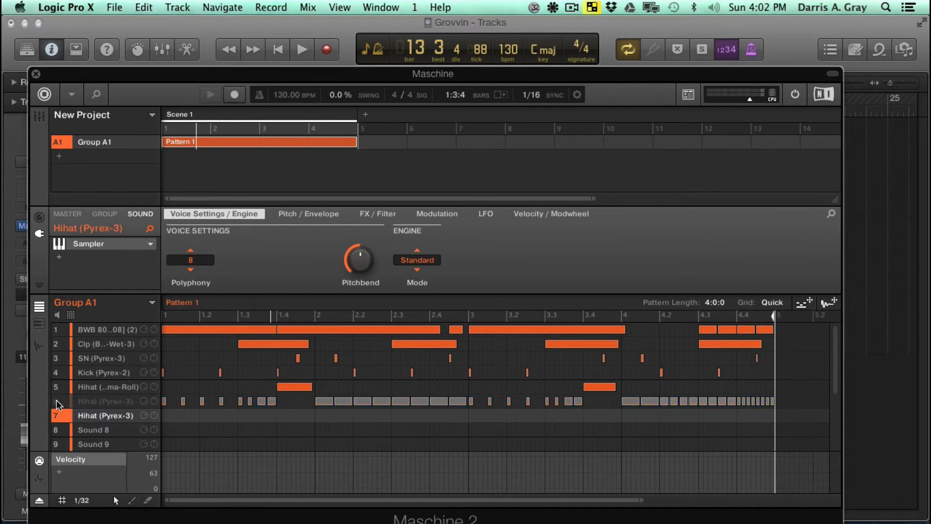
# - Mute the Hihat (Drumma-Roll) sound and record a hi-hat part across Pattern 1 for the new Hihat (Pyrex-3) in slot 7
pyautogui.click(61, 386)
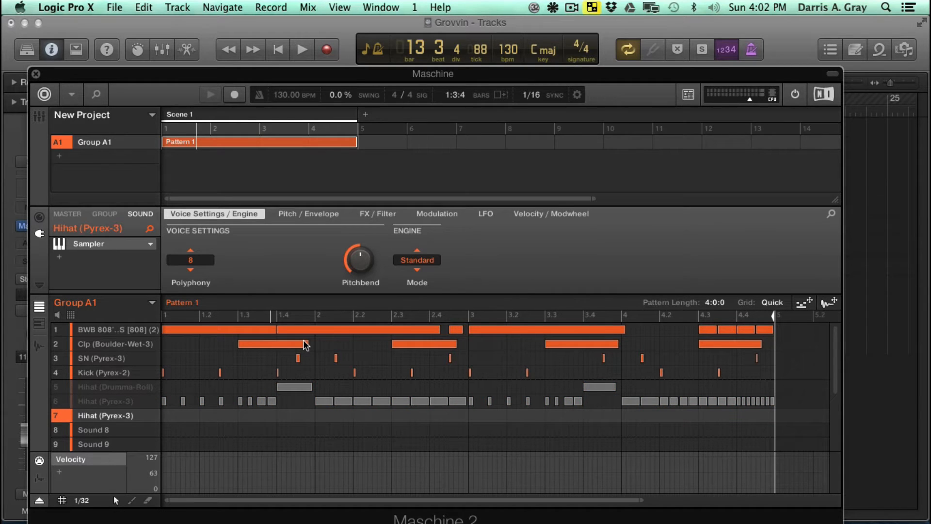
pyautogui.press('space')
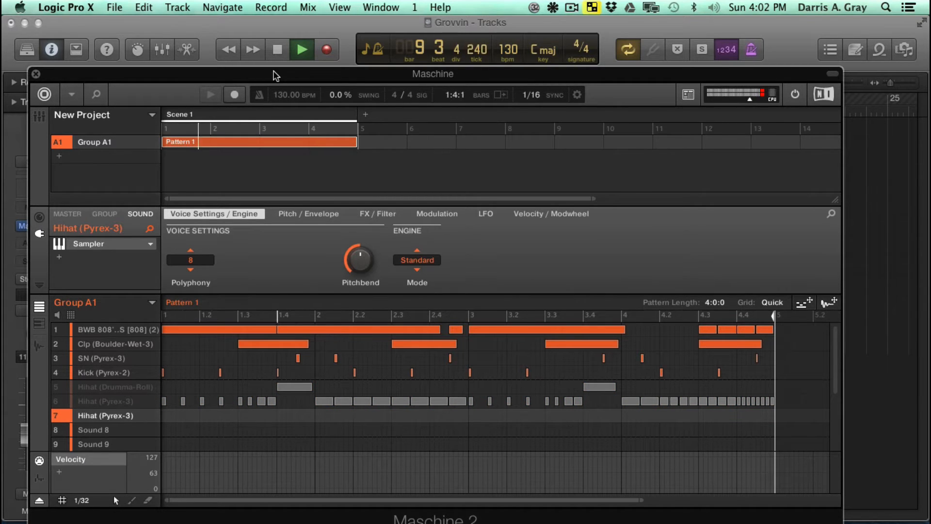
pyautogui.moveTo(267, 78); pyautogui.dragTo(257, 36)
pyautogui.click(233, 54)
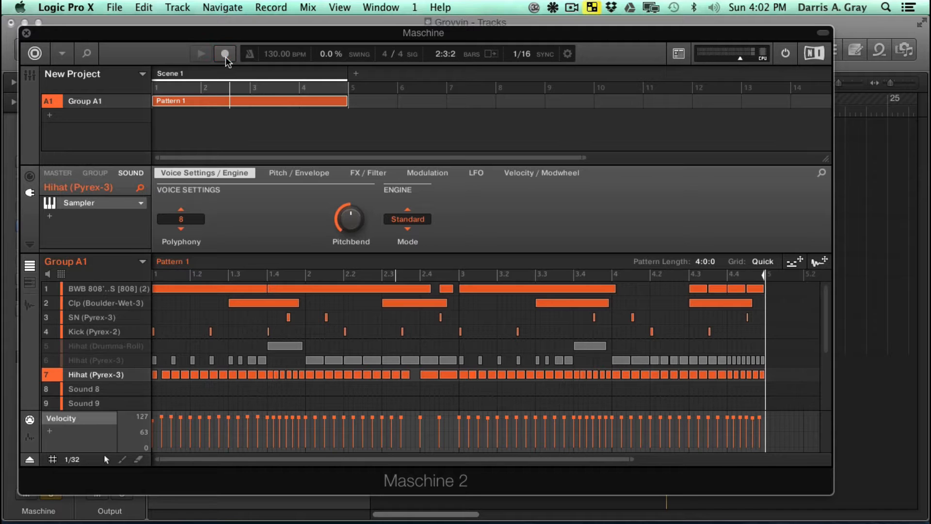
# - Unmute the hi-hat sounds in slots 5 and 6 and save the project
pyautogui.click(57, 362)
pyautogui.click(52, 345)
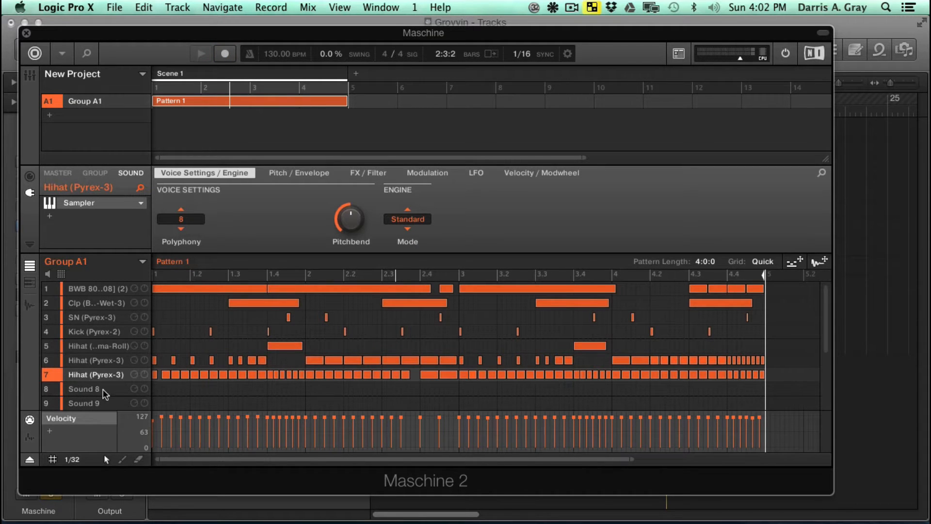
pyautogui.press('super+s')
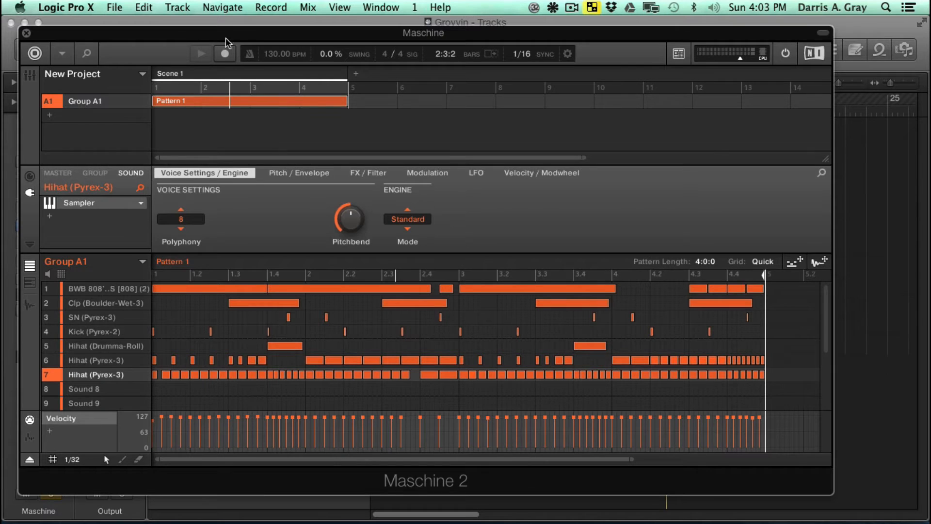
# - Go through Group A1's 808, clap, snare, Drumma-Roll and slot 7 hi-hat sounds one after another
pyautogui.moveTo(225, 39); pyautogui.dragTo(259, 40)
pyautogui.click(134, 290)
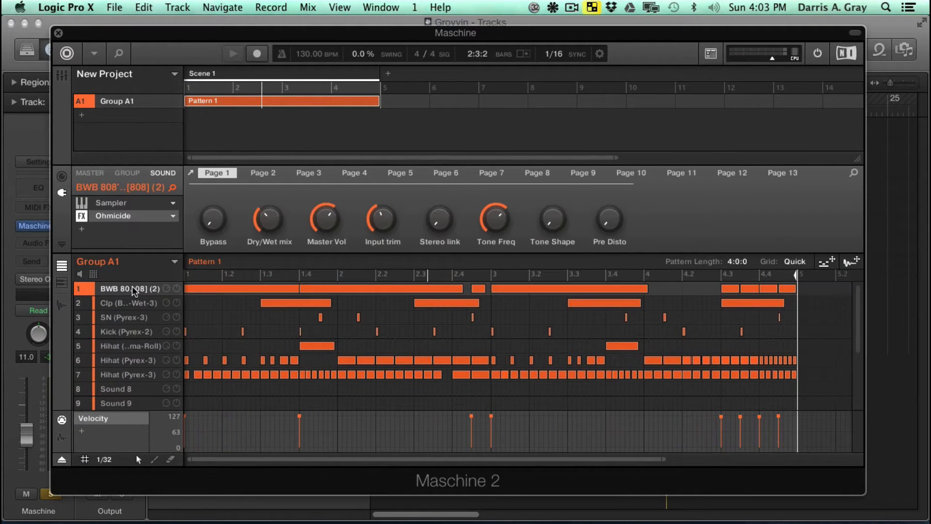
pyautogui.click(126, 304)
pyautogui.click(122, 319)
pyautogui.click(121, 347)
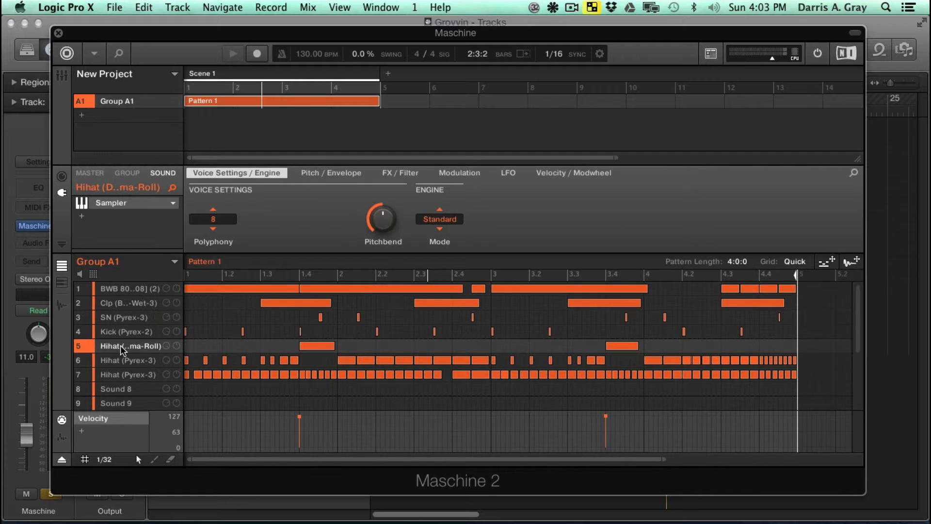
pyautogui.click(120, 374)
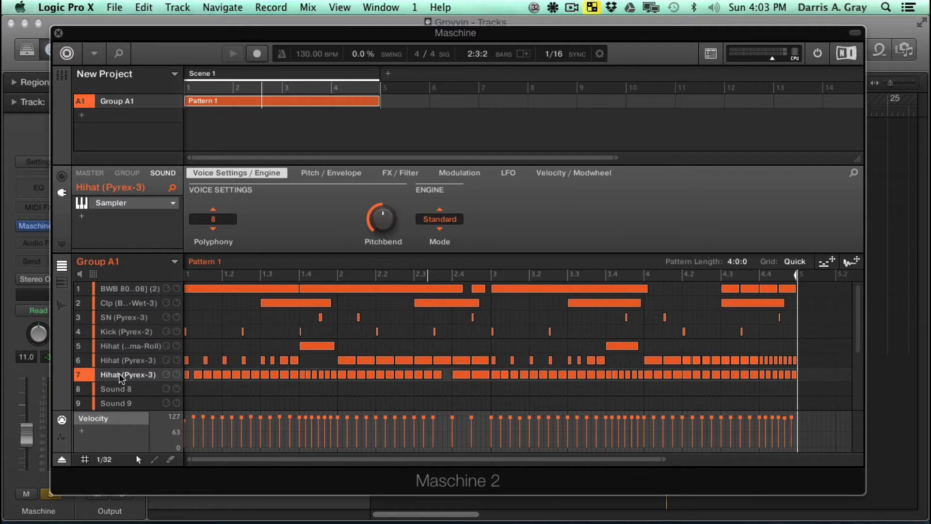
# - Select Avid 002 Rack as the output device for Soundflower (2ch)
pyautogui.click(554, 7)
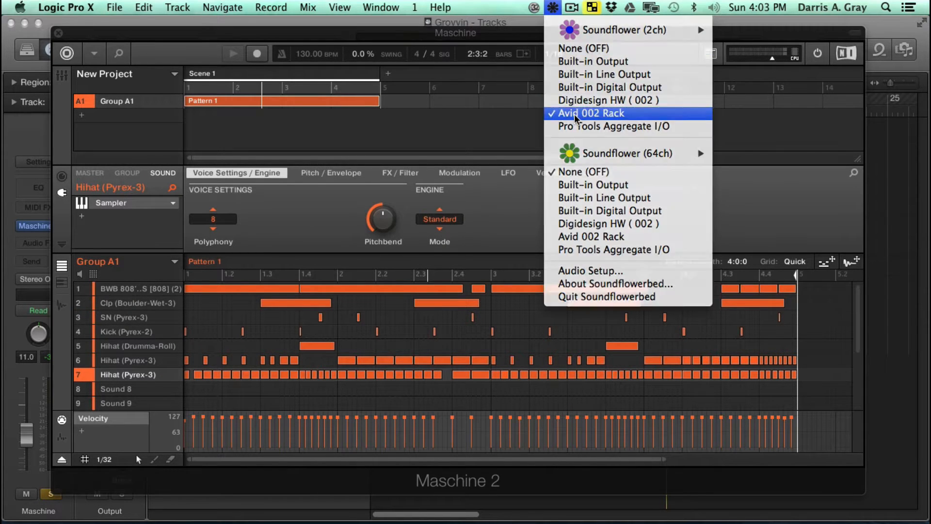
pyautogui.click(576, 116)
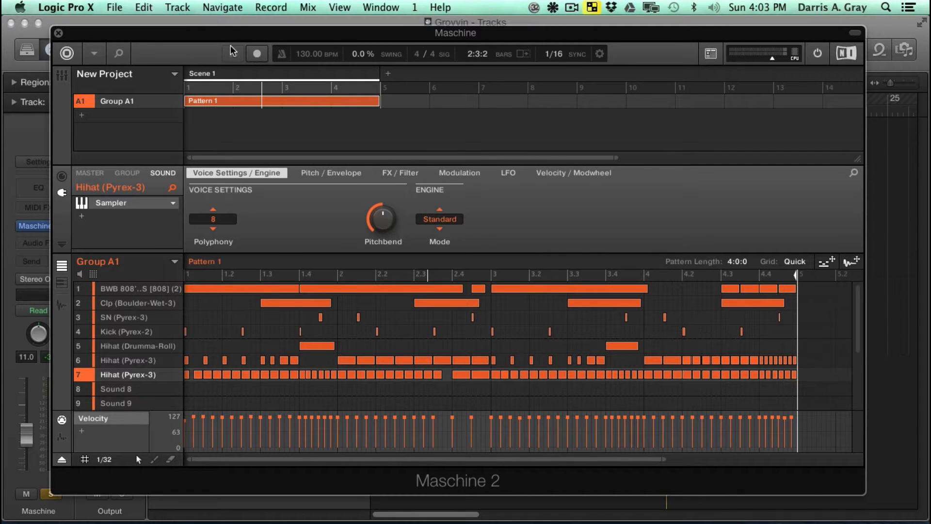
# - Move the Maschine window out of the way and check the output configuration of the Maschine 2 instrument on track 1
pyautogui.moveTo(170, 35); pyautogui.dragTo(1, 29)
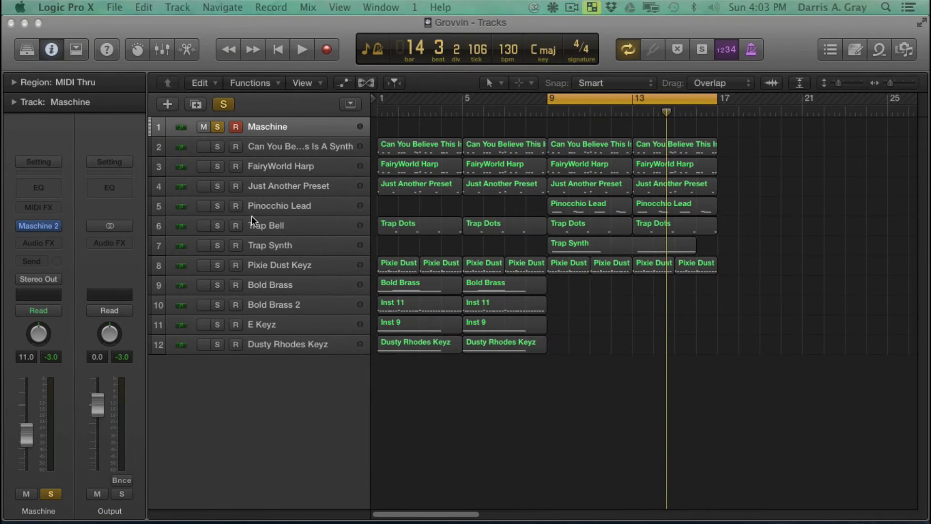
pyautogui.click(388, 24)
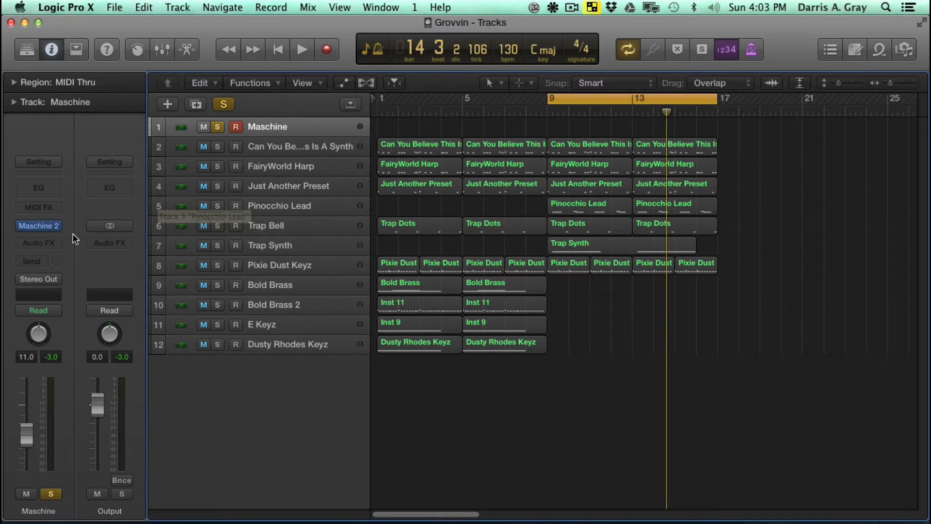
pyautogui.click(56, 226)
pyautogui.moveTo(56, 228)
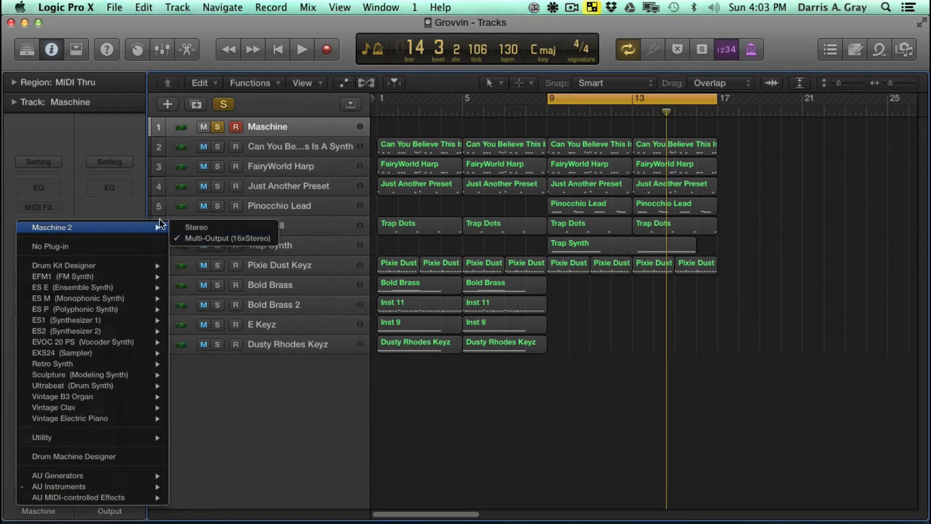
pyautogui.click(237, 226)
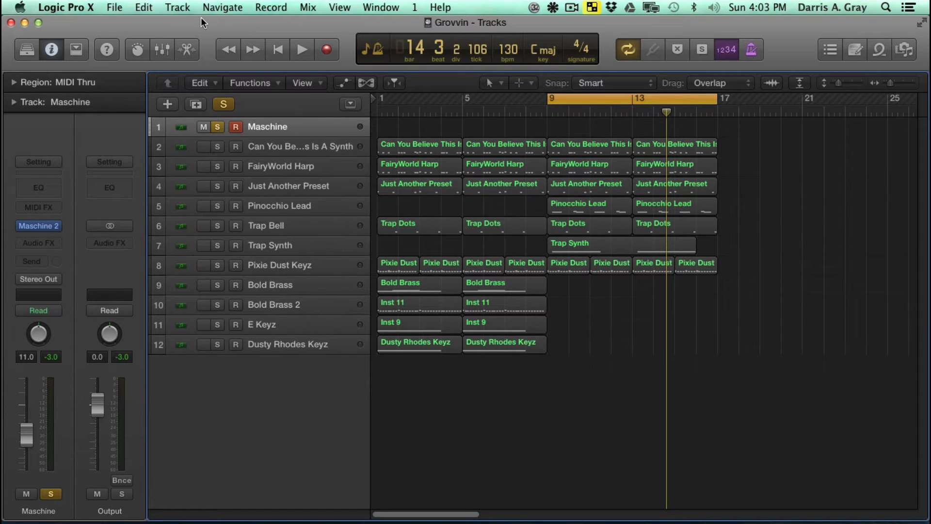
# - Open Logic's mixer and review the drum sounds in Group A1 that need their own mixer channels
pyautogui.press('super+2')
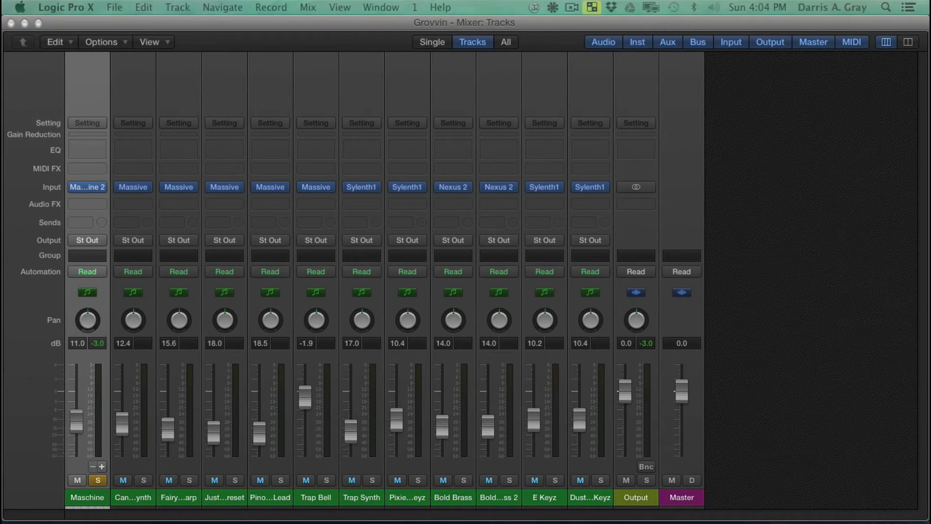
pyautogui.moveTo(657, 28); pyautogui.dragTo(589, 58)
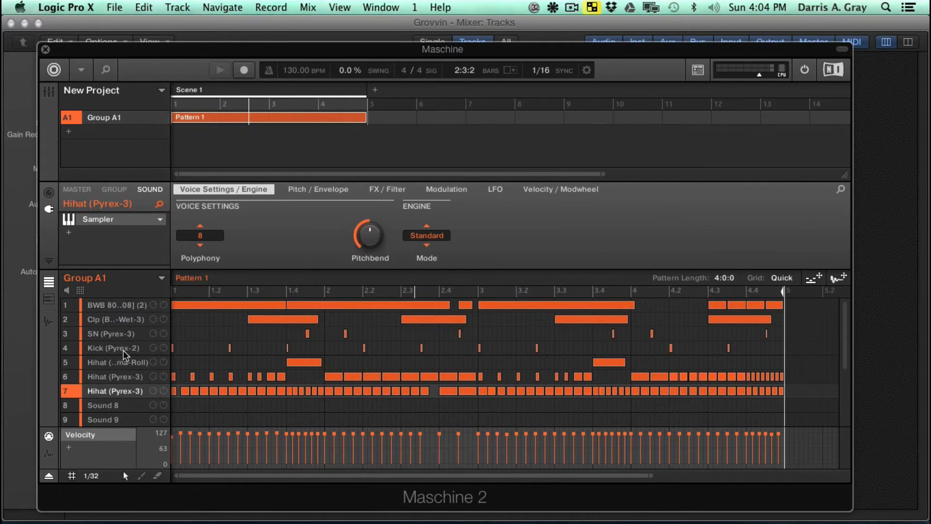
pyautogui.click(104, 304)
pyautogui.click(106, 320)
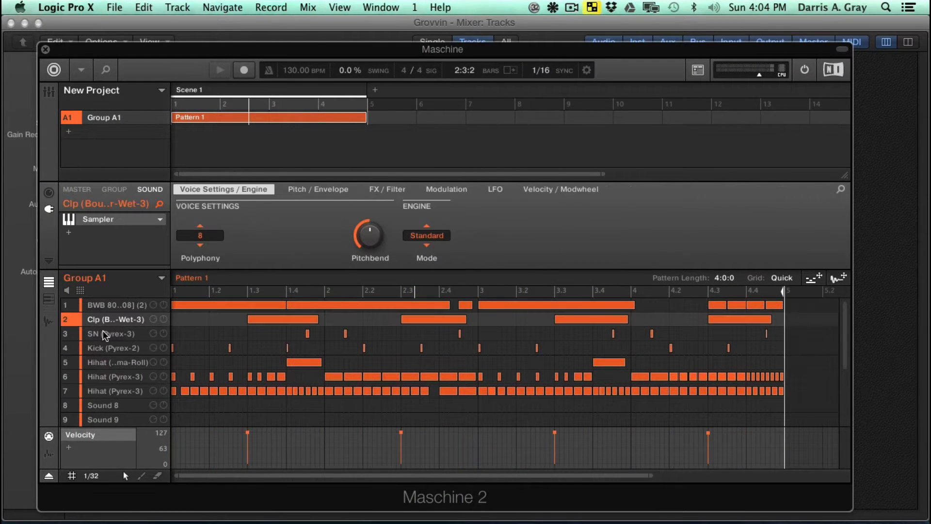
pyautogui.click(106, 334)
pyautogui.click(108, 348)
pyautogui.click(111, 365)
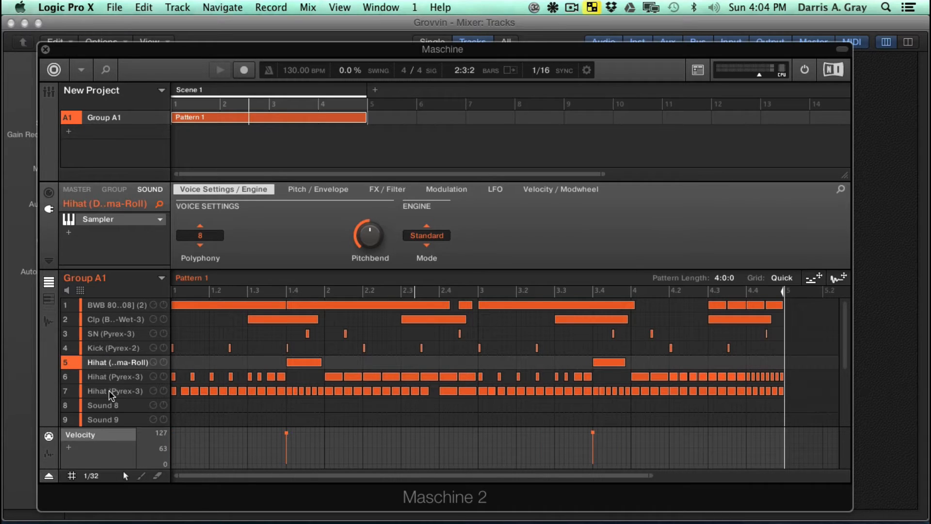
pyautogui.click(112, 391)
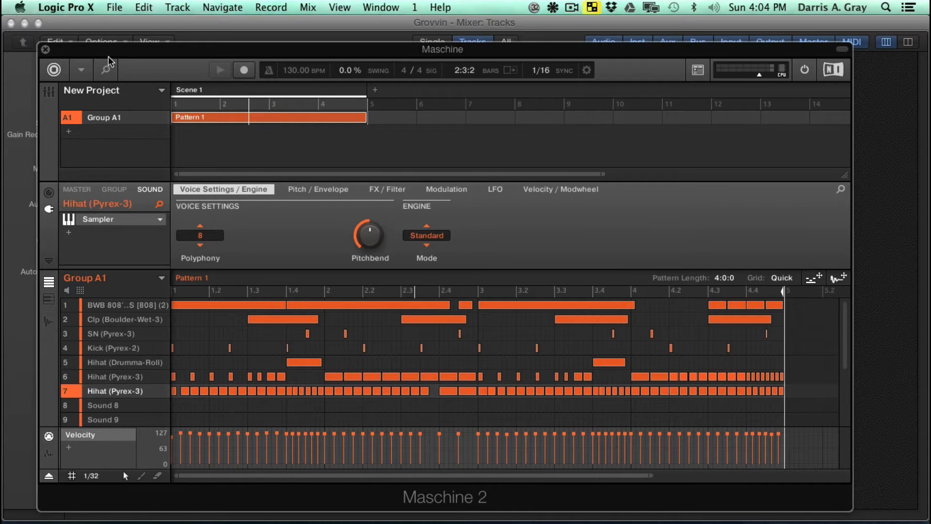
pyautogui.press('super+w')
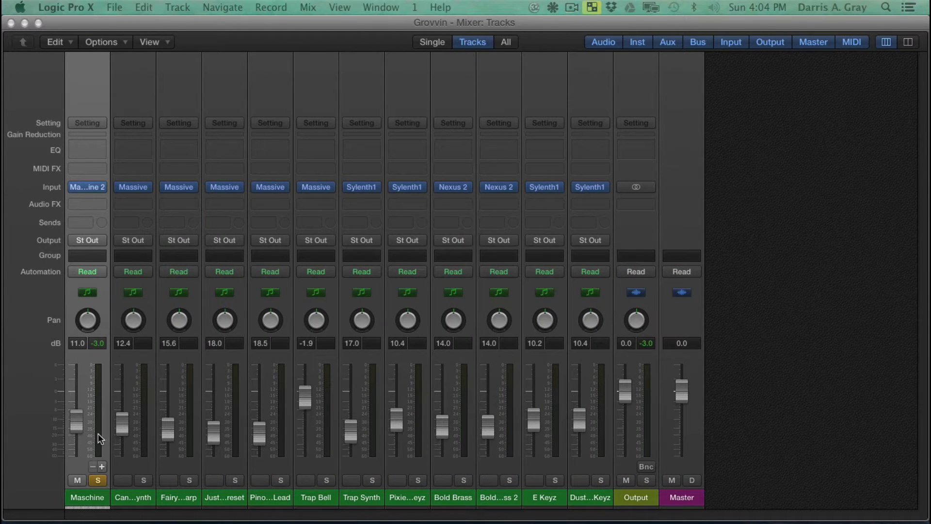
# - Add seven aux channels for Maschine's additional stereo outputs, from Msc3-4 through 15-16, and save the project
pyautogui.click(103, 466)
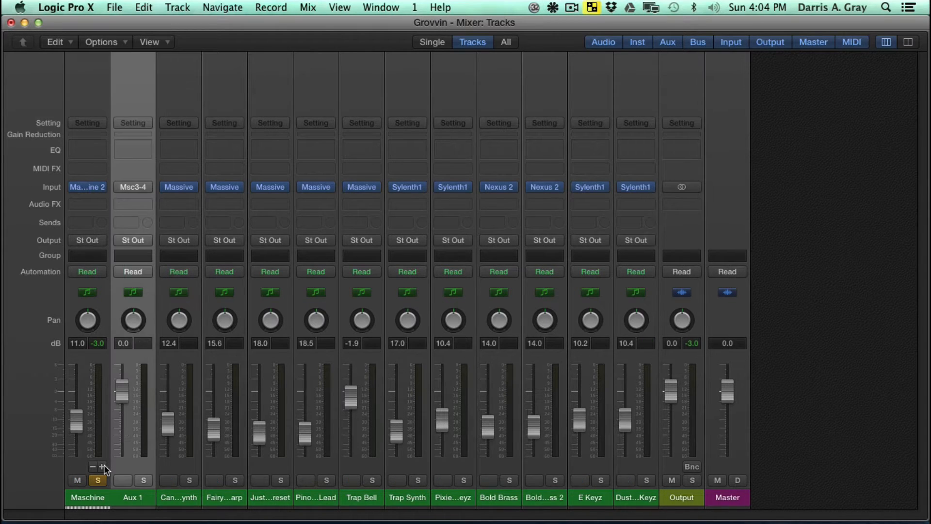
pyautogui.click(103, 466)
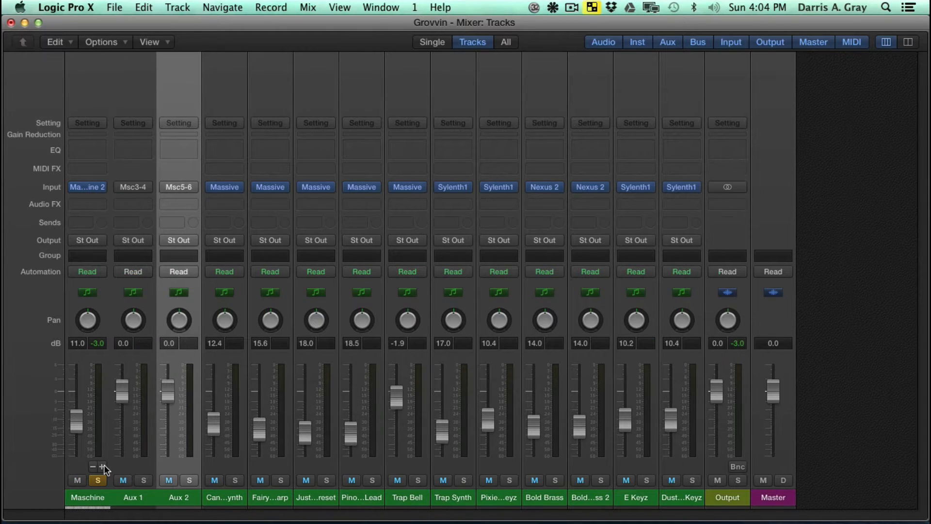
pyautogui.click(103, 466)
pyautogui.click(104, 464)
pyautogui.click(104, 464)
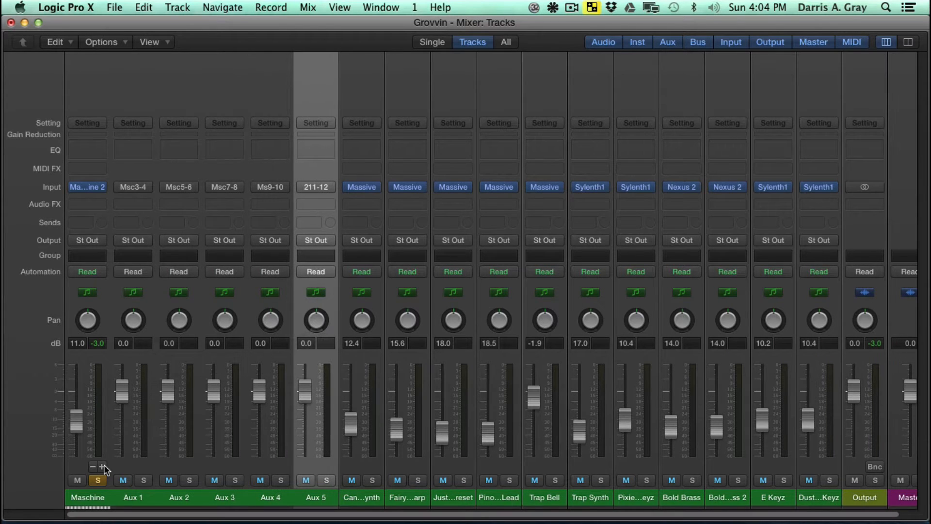
pyautogui.click(103, 465)
pyautogui.click(104, 464)
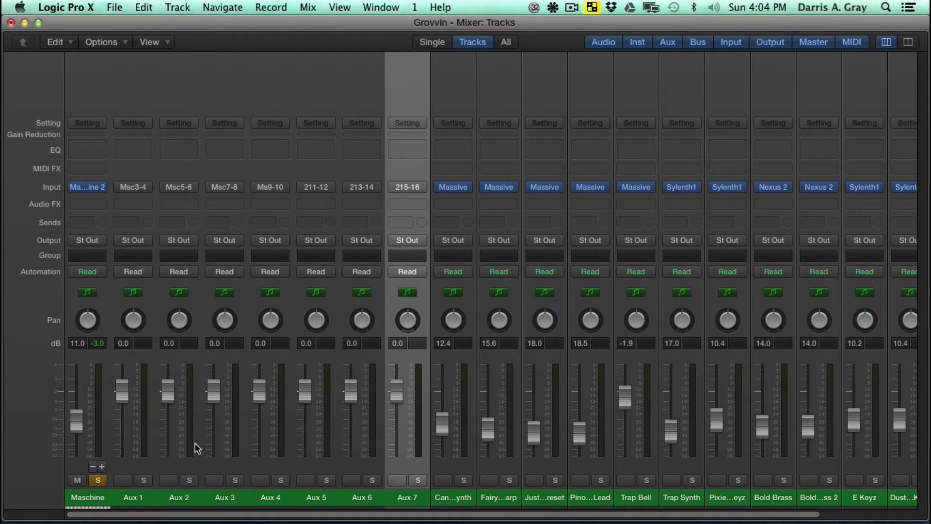
pyautogui.press('super+s')
# - Place the Maschine window beside the aux channels and rename Aux 1 as 808
pyautogui.moveTo(930, 63); pyautogui.dragTo(641, 50)
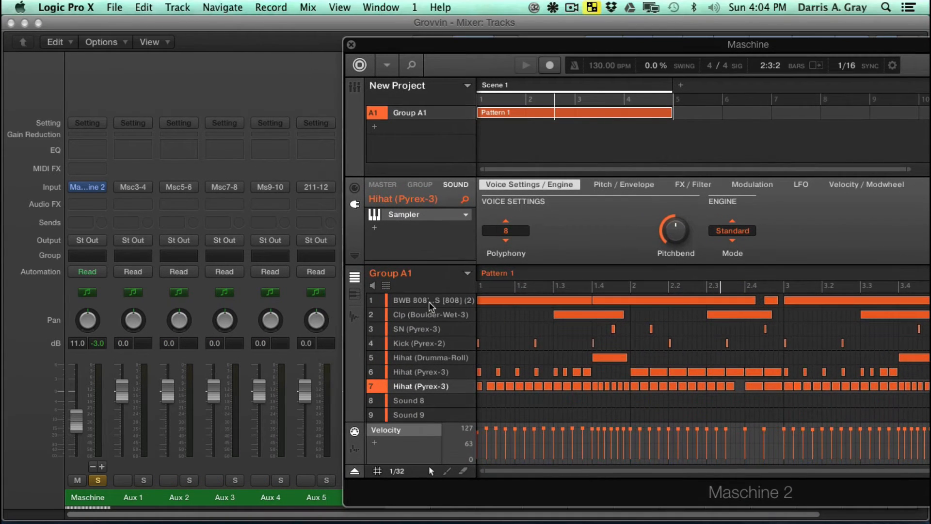
pyautogui.click(139, 504)
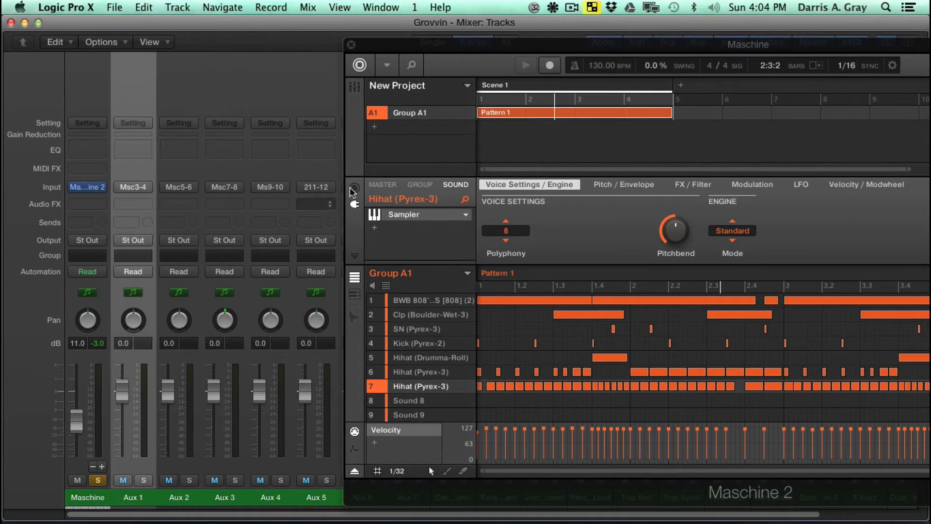
pyautogui.moveTo(442, 47); pyautogui.dragTo(553, 58)
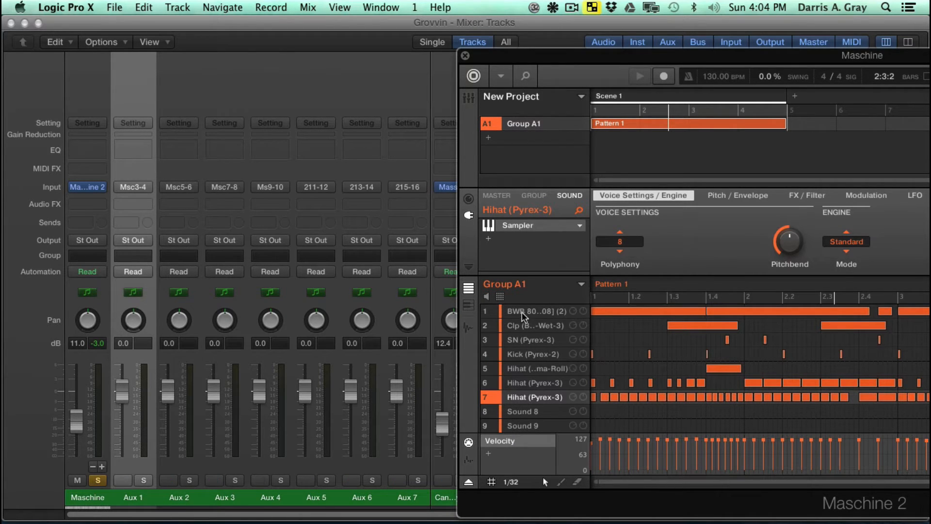
pyautogui.doubleClick(127, 498)
pyautogui.moveTo(191, 520)
pyautogui.write('808')
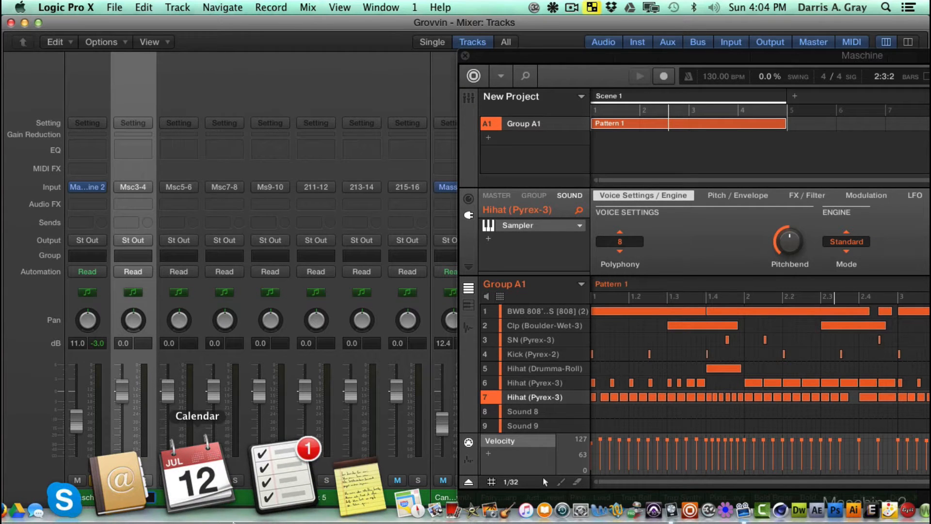
pyautogui.press('Return')
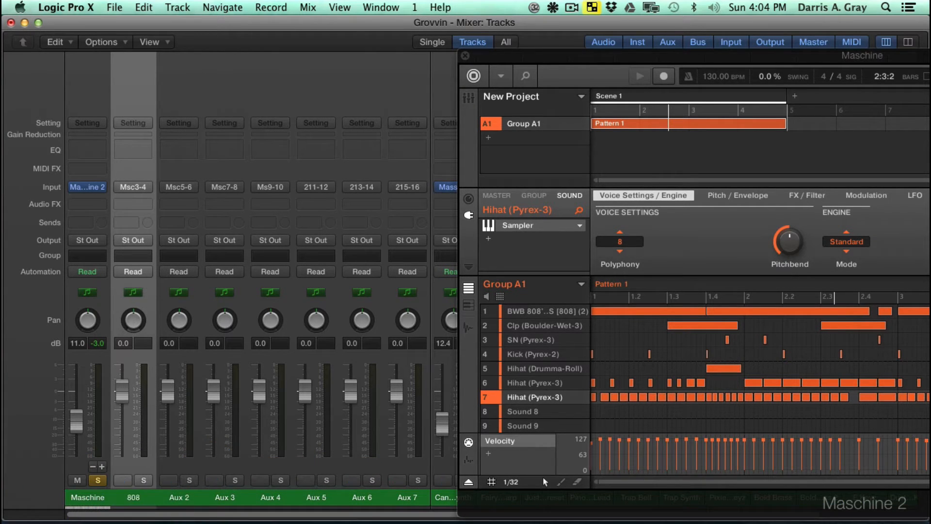
# - Rename the Aux 2 channel as Clap and the Aux 3 channel as Snare
pyautogui.doubleClick(180, 500)
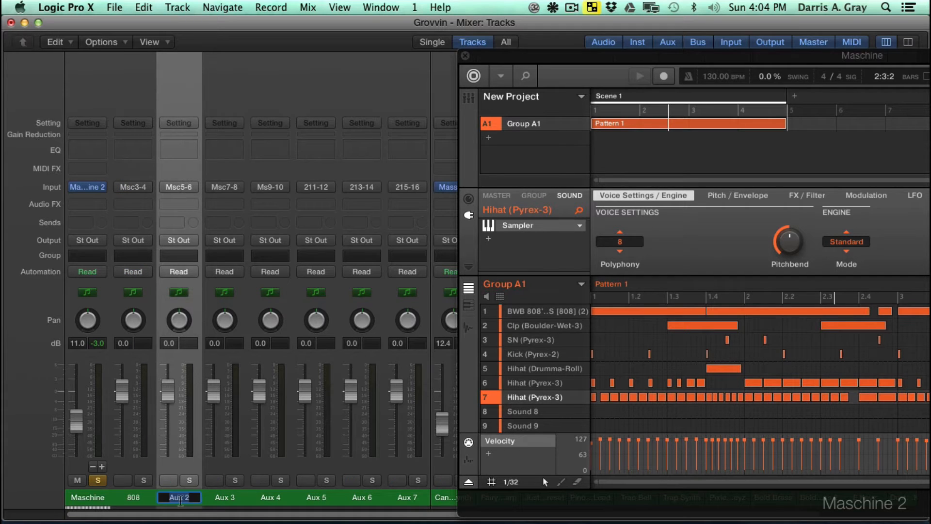
pyautogui.write('Clap')
pyautogui.press('Return')
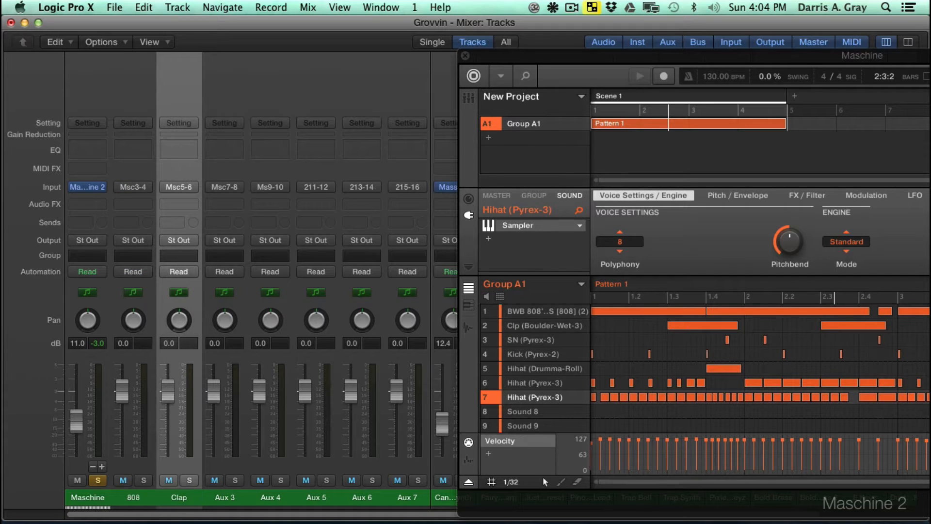
pyautogui.doubleClick(214, 489)
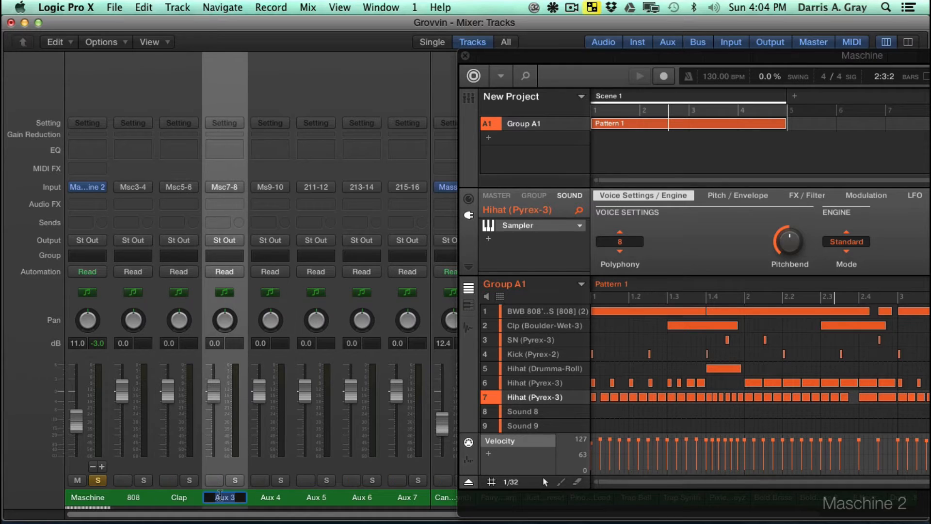
pyautogui.write('Snare')
pyautogui.press('Return')
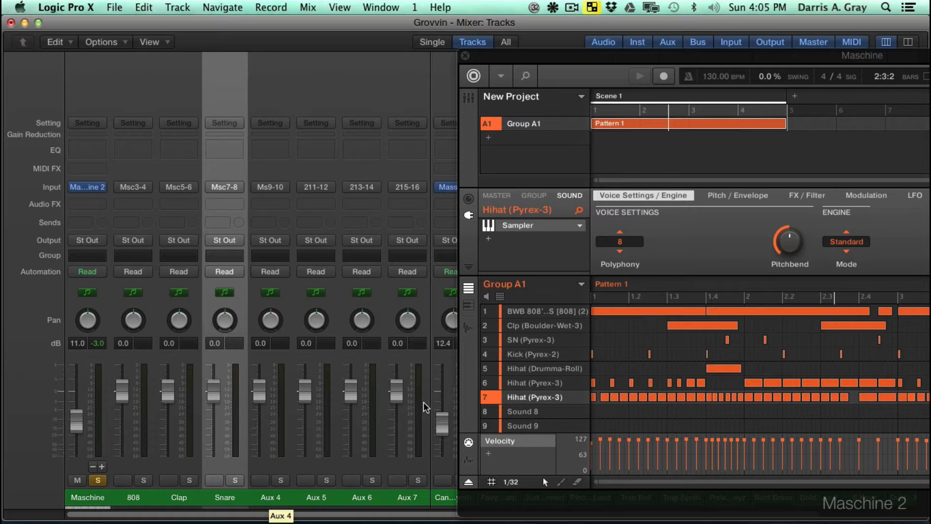
# - Move the Kick (Pyrex-2) sound up to slot 2 of Group A1, directly below the 808
pyautogui.click(519, 355)
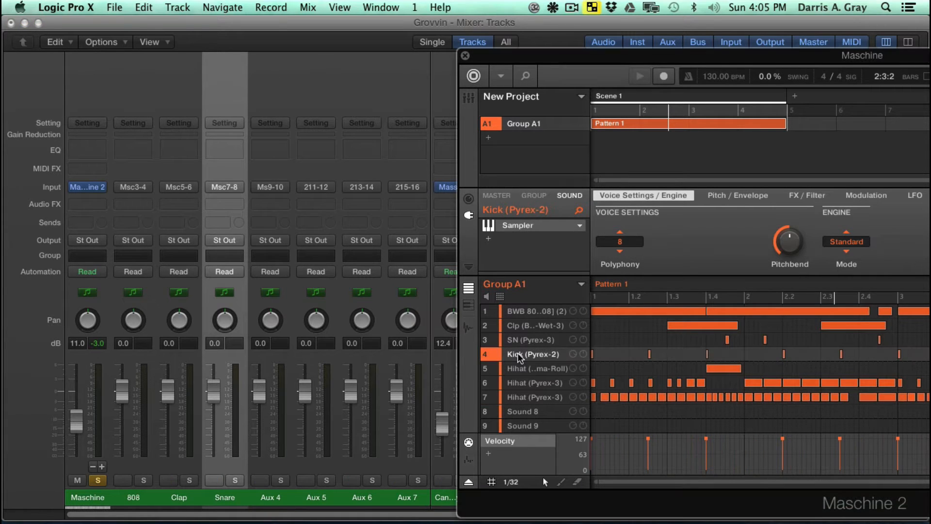
pyautogui.moveTo(528, 358); pyautogui.dragTo(521, 325)
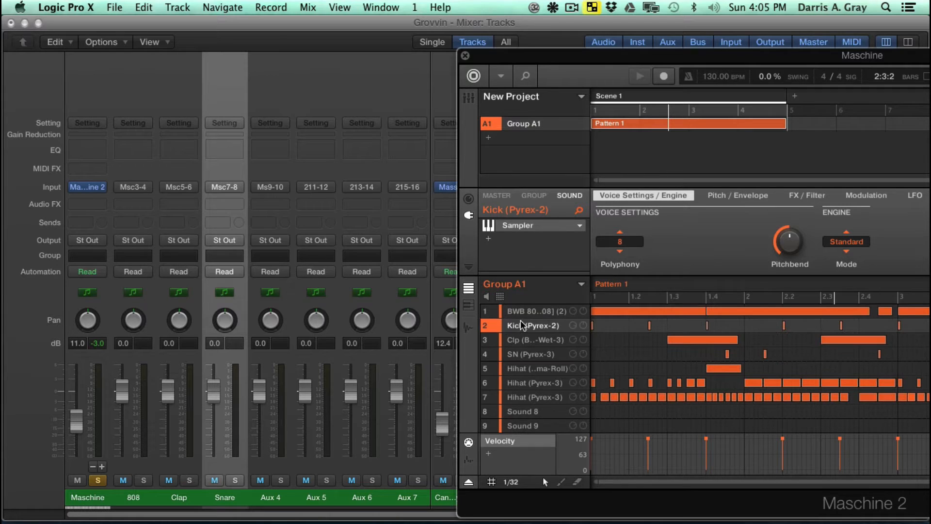
# - Rename the Msc5-6 aux channel as Kick and the Msc7-8 aux channel as Clap
pyautogui.doubleClick(177, 498)
pyautogui.write('Kick')
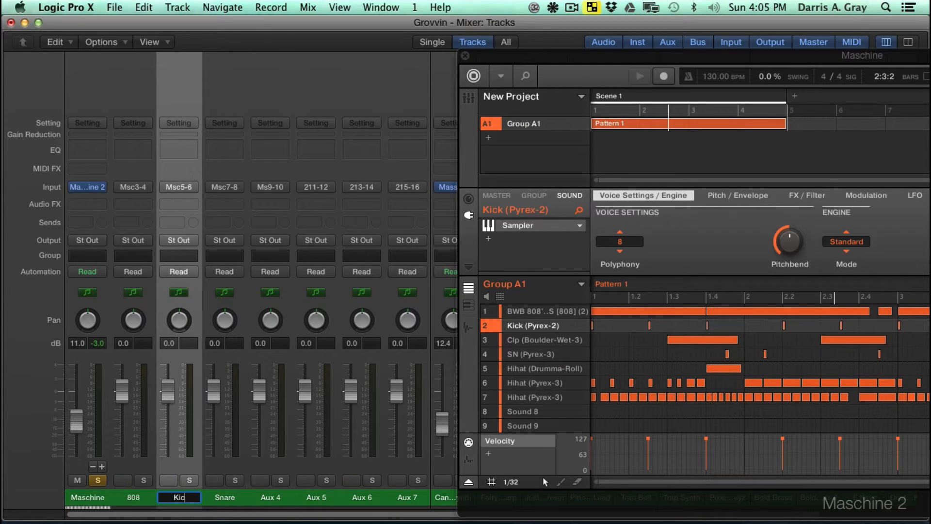
pyautogui.press('Return')
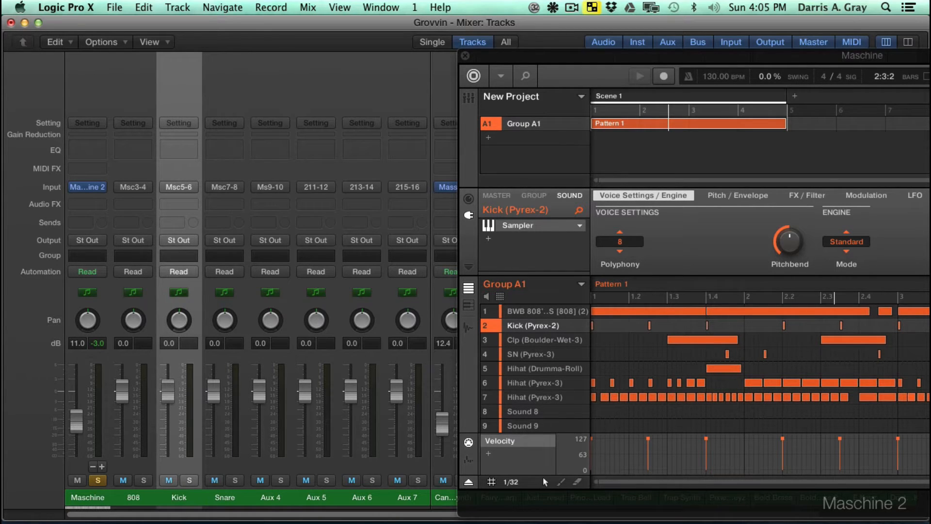
pyautogui.doubleClick(228, 498)
pyautogui.write('Cla')
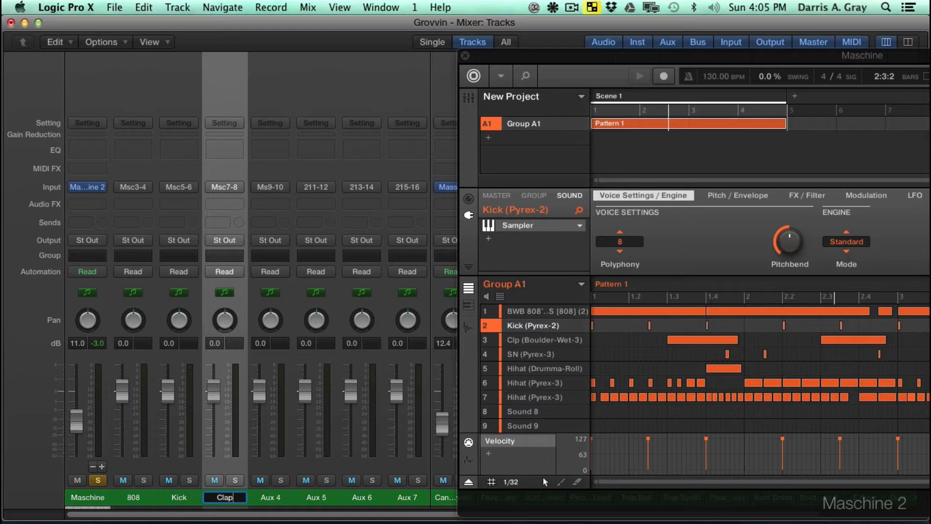
pyautogui.write('p')
pyautogui.press('Return')
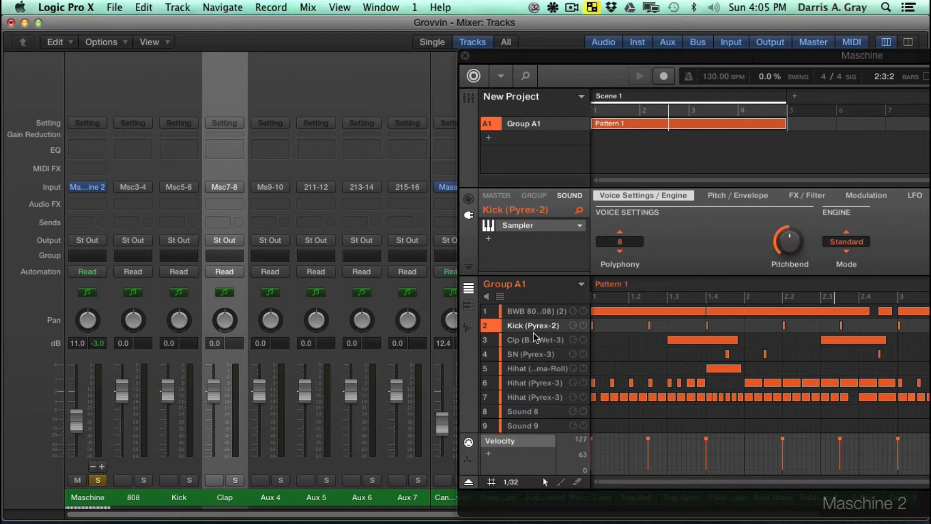
# - Reorder Group A1 so both Hihat (Pyrex-3) sounds sit in slots 4 and 5 and the Clp (Boulder-Wet-3) sound in slot 7
pyautogui.moveTo(534, 341); pyautogui.dragTo(539, 398)
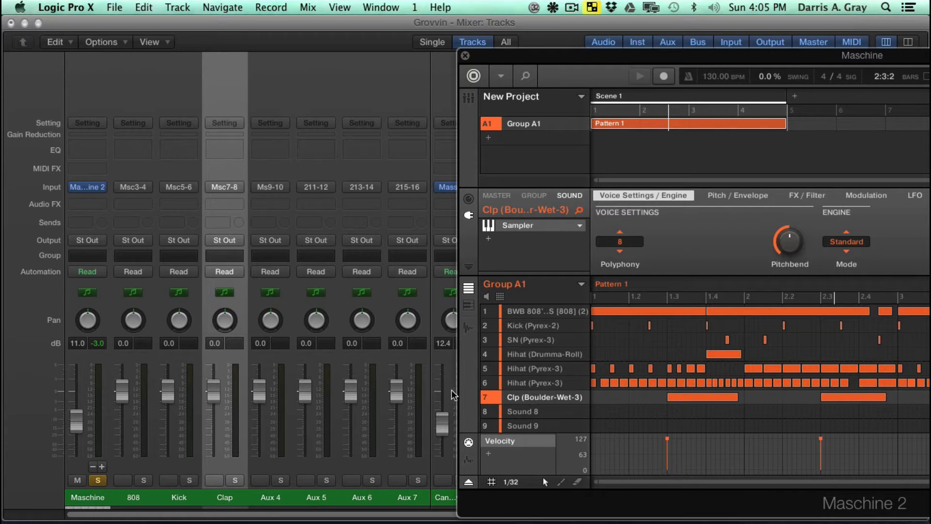
pyautogui.click(536, 369)
pyautogui.moveTo(533, 371); pyautogui.dragTo(533, 355)
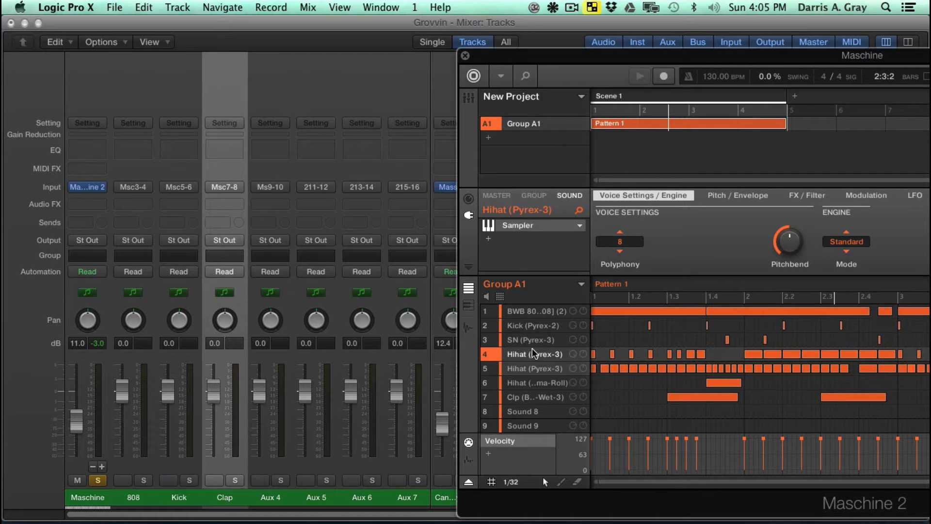
pyautogui.click(528, 397)
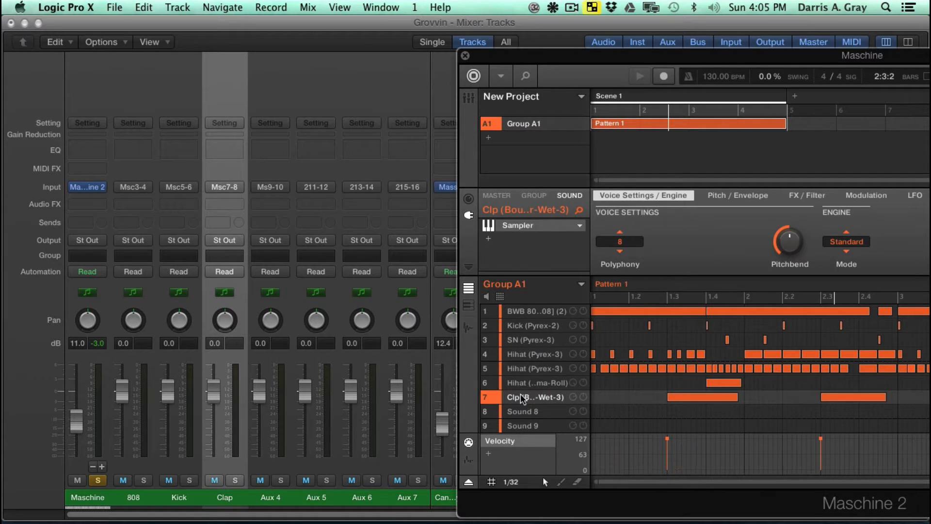
# - Rename the Msc7-8 aux channel as Snare and the Aux 4 channel as HiHat
pyautogui.doubleClick(215, 497)
pyautogui.write('Snare')
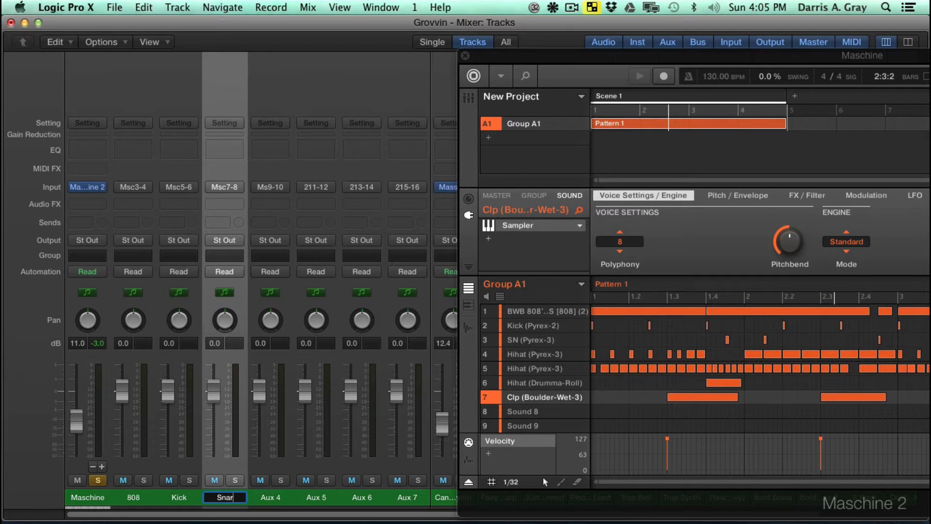
pyautogui.press('Return')
pyautogui.doubleClick(267, 498)
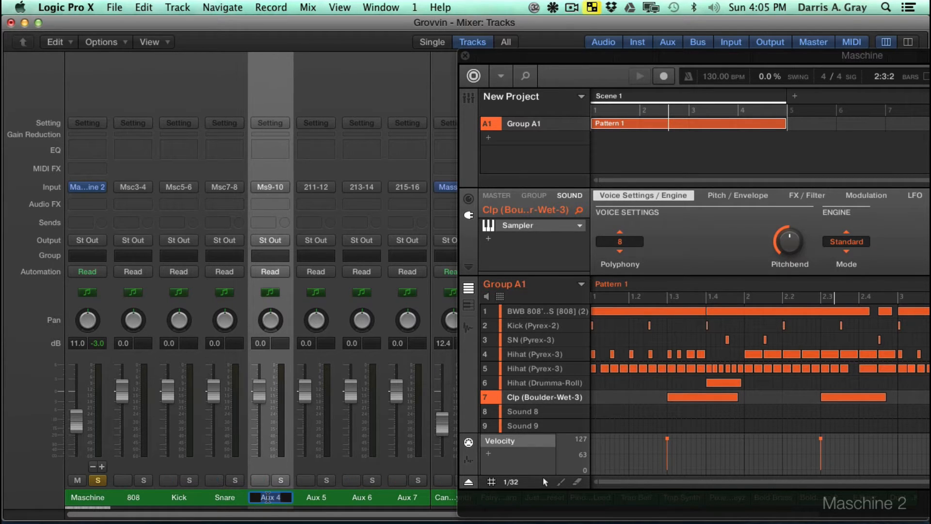
pyautogui.write('HiHat')
pyautogui.press('Return')
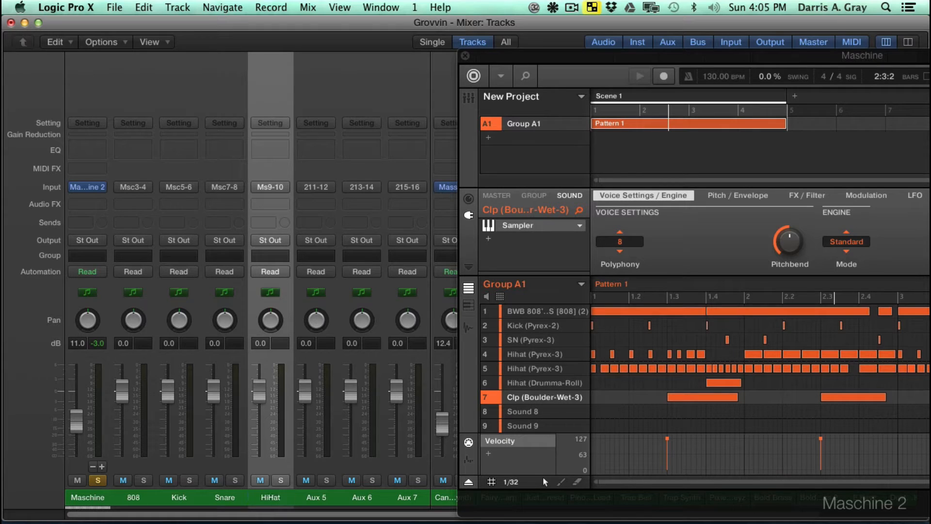
# - Rename the Aux 5 channel as HiHat2 and the Aux 6 channel as HiHatRoll
pyautogui.doubleClick(315, 497)
pyautogui.write('HiHat2')
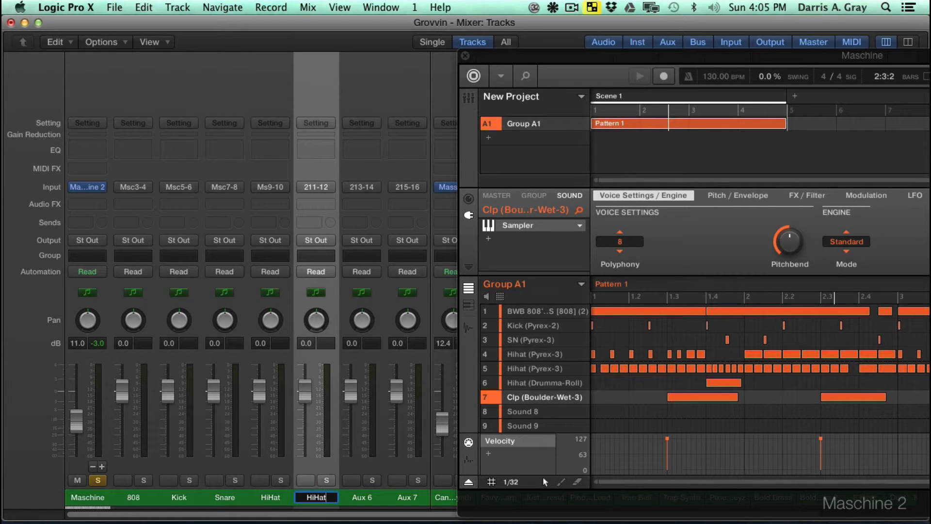
pyautogui.press('Return')
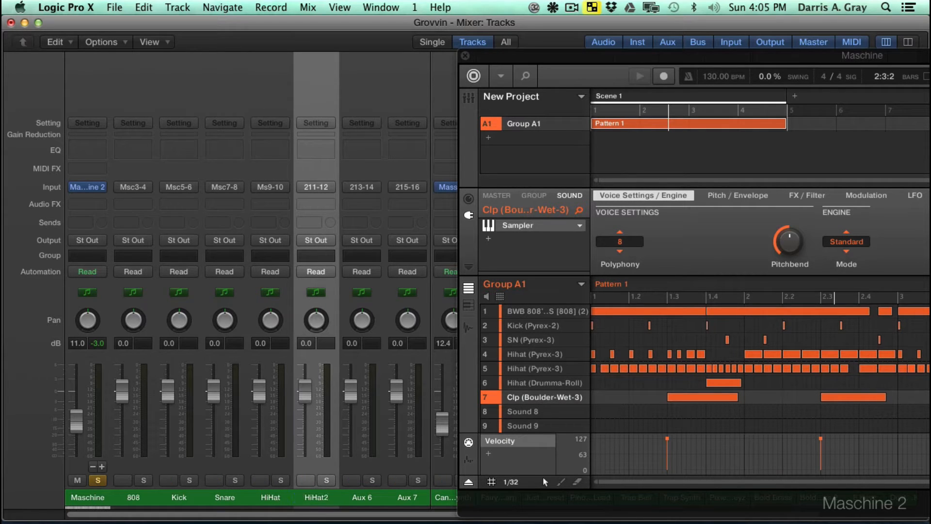
pyautogui.doubleClick(359, 497)
pyautogui.write('Hi')
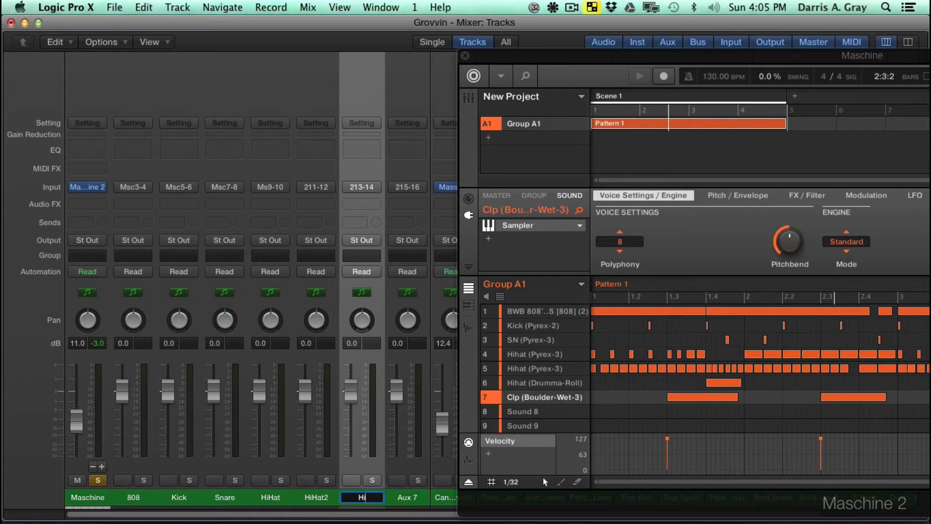
pyautogui.write('HatRoll')
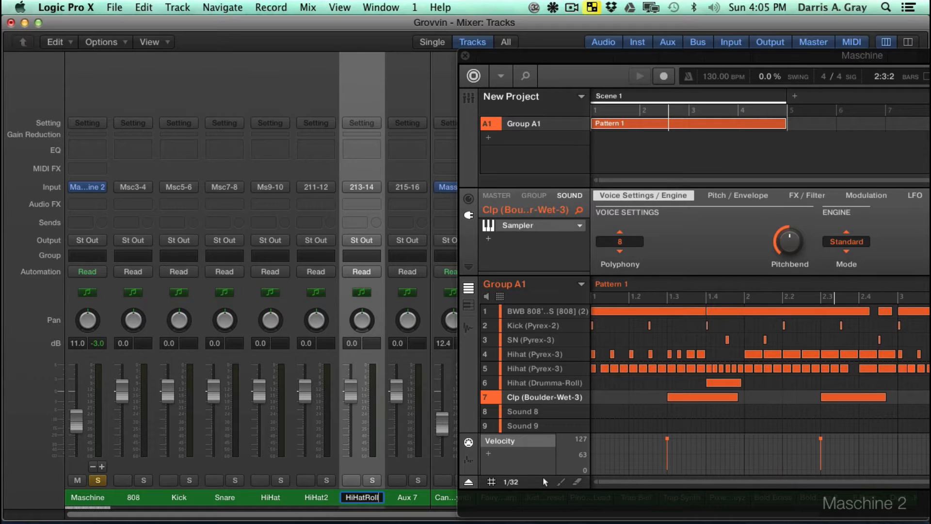
pyautogui.press('Return')
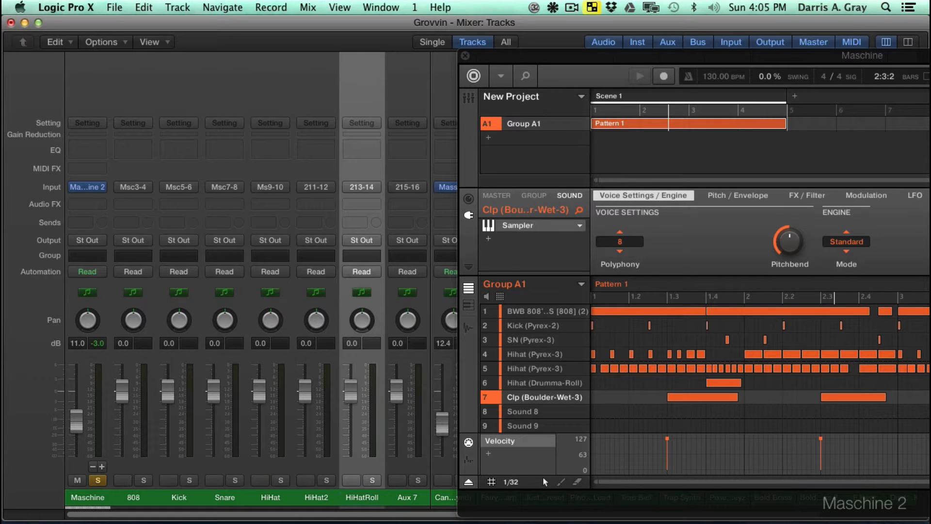
# - Rename the Aux 7 channel as Clap and save the project
pyautogui.doubleClick(405, 499)
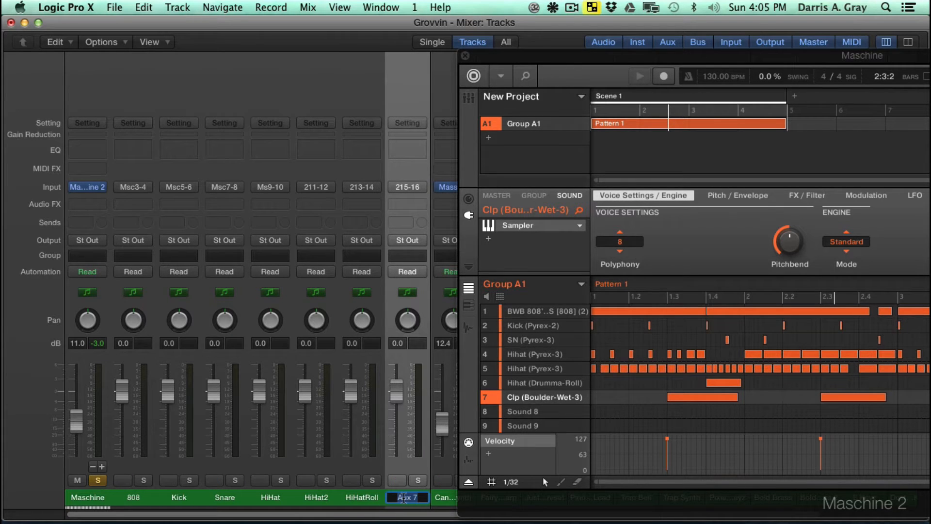
pyautogui.write('Clap')
pyautogui.press('super+s')
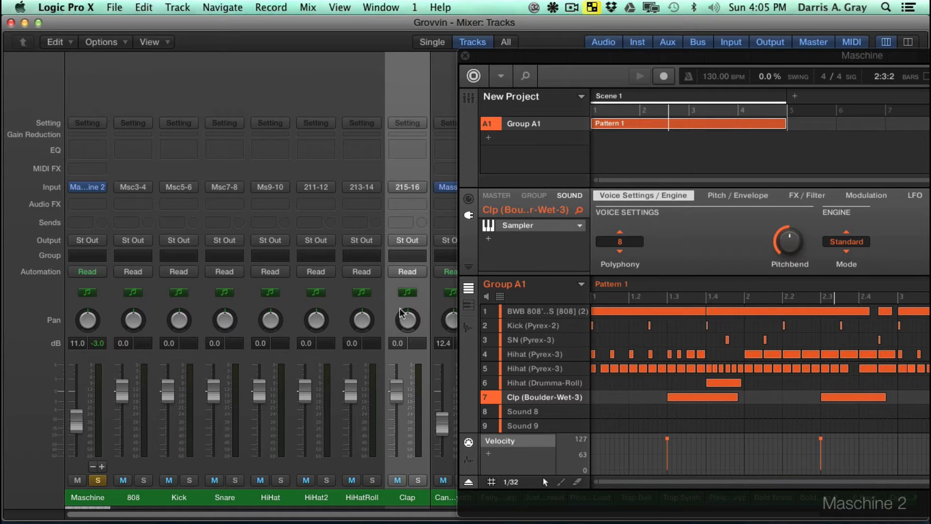
# - Play the pattern, solo all seven drum aux channels from 808 through Clap, and save the project
pyautogui.press('space')
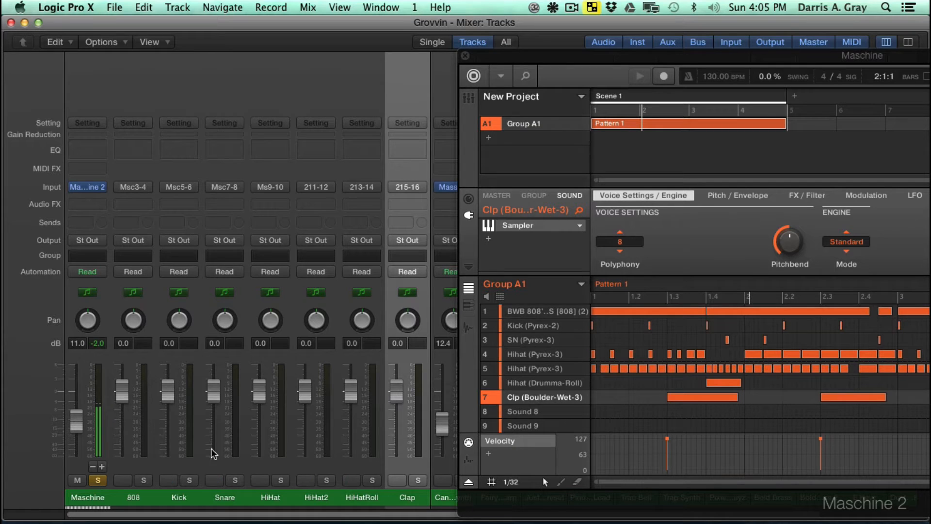
pyautogui.click(109, 485)
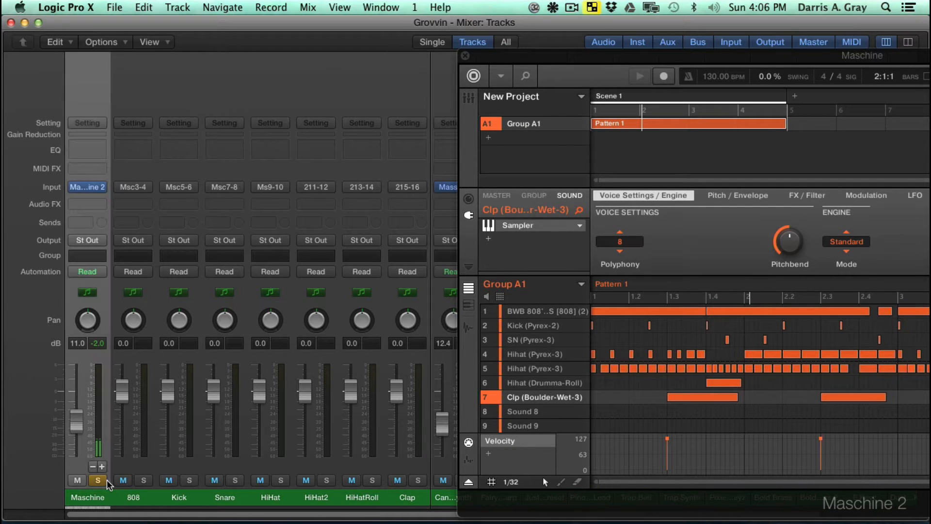
pyautogui.click(143, 480)
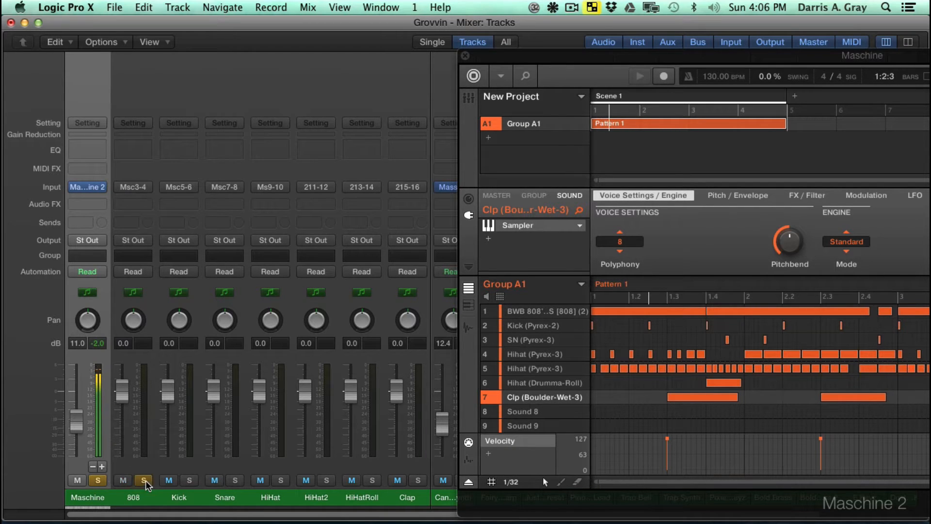
pyautogui.click(189, 480)
pyautogui.click(235, 480)
pyautogui.click(281, 480)
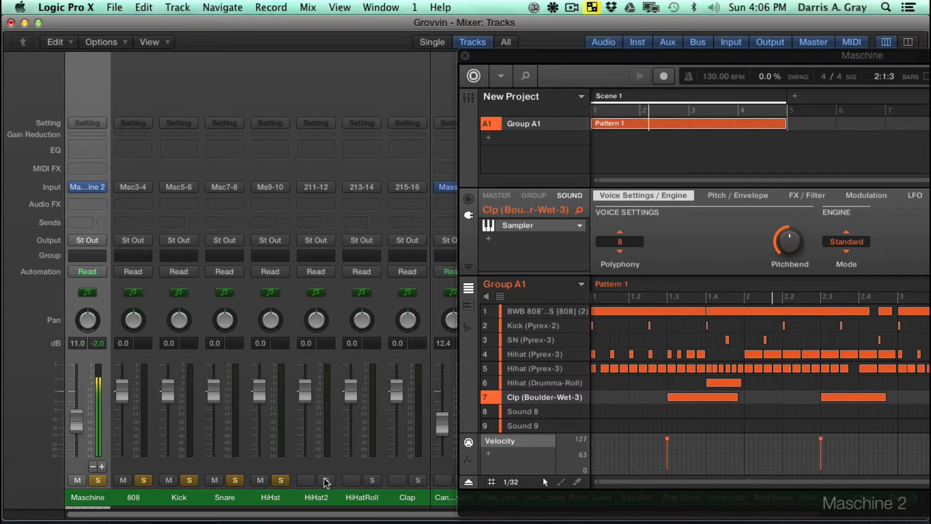
pyautogui.click(326, 480)
pyautogui.click(372, 480)
pyautogui.click(418, 480)
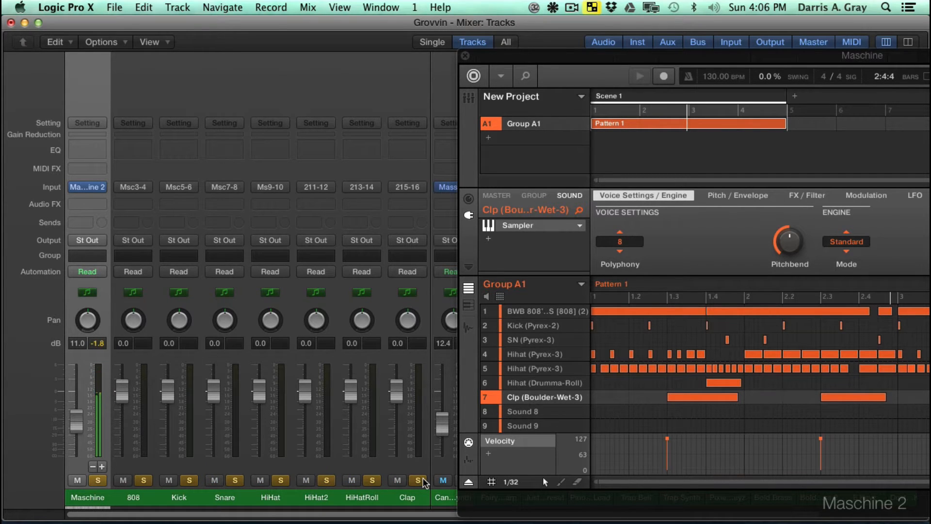
pyautogui.press('super+s')
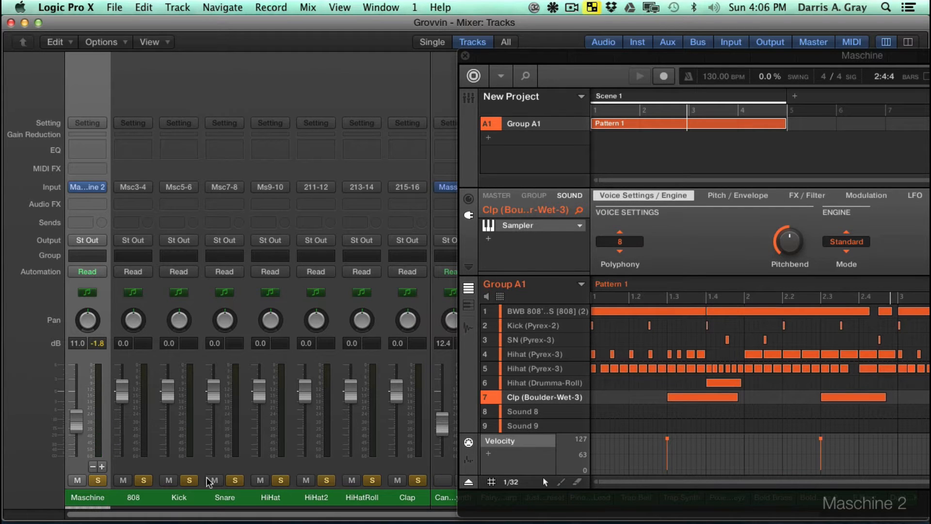
# - Show the 808 sound's audio output settings in the Maschine window and route its destination to Ext. 2
pyautogui.moveTo(596, 63); pyautogui.dragTo(450, 61)
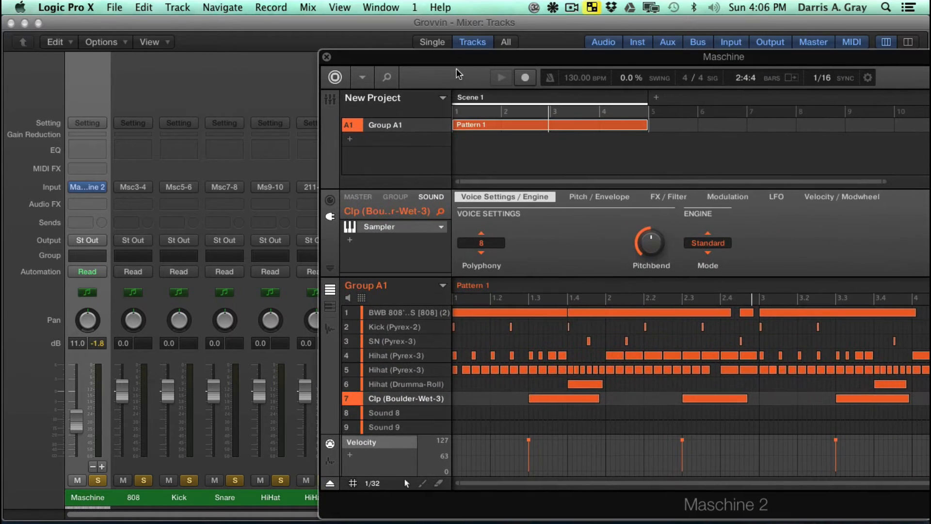
pyautogui.click(391, 313)
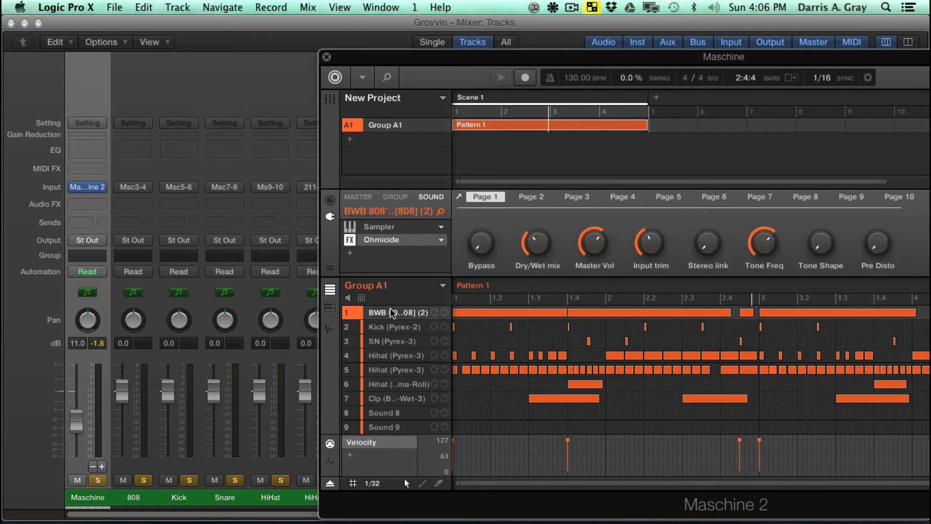
pyautogui.click(378, 227)
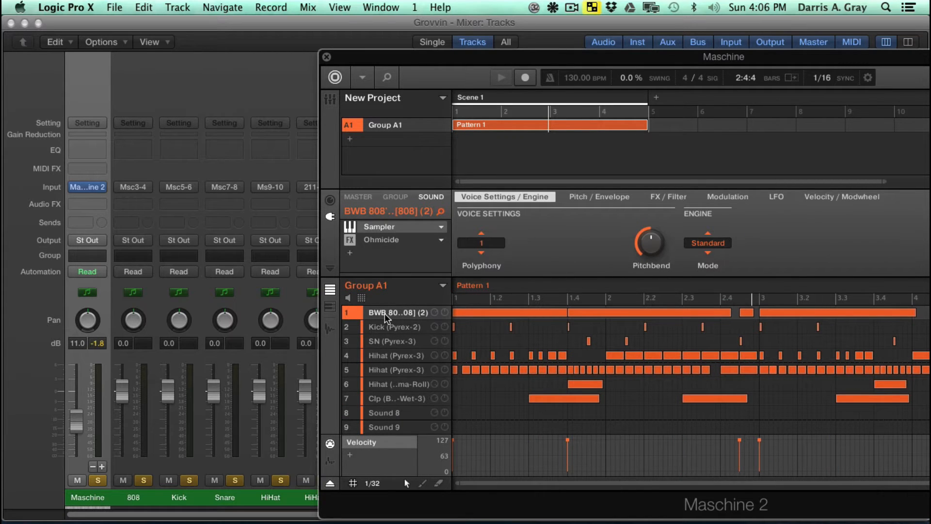
pyautogui.click(331, 201)
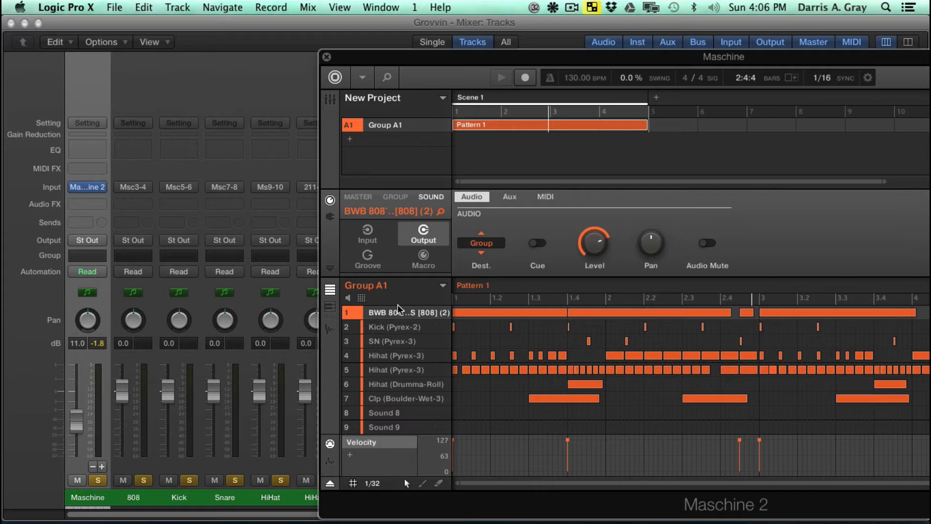
pyautogui.click(485, 247)
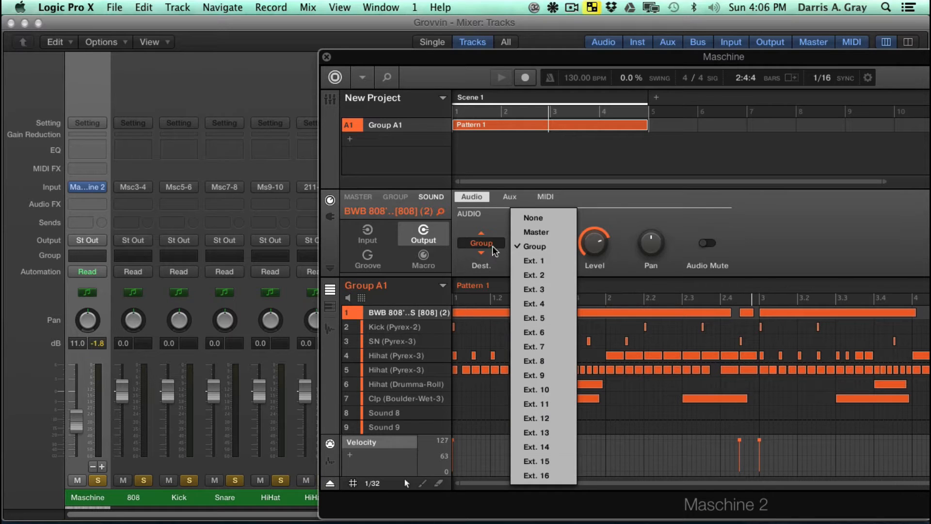
pyautogui.click(550, 275)
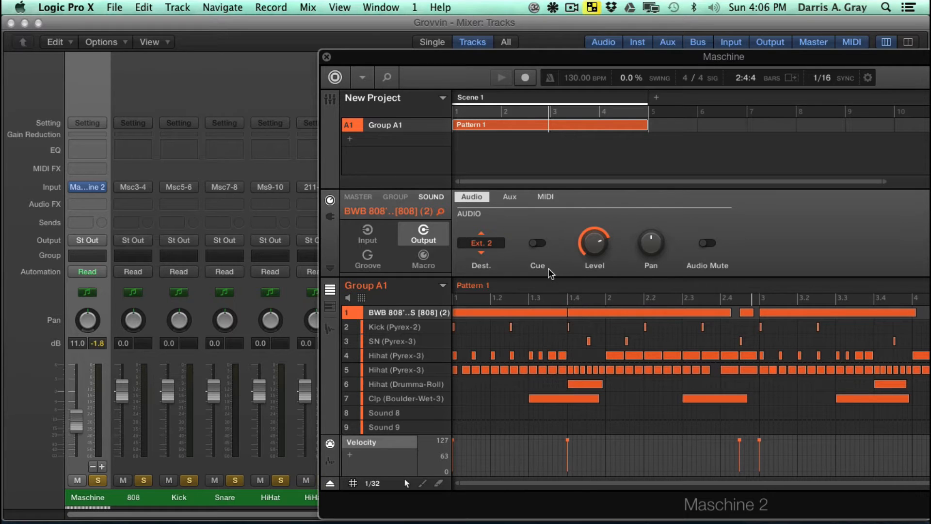
# - Route the Kick (Pyrex-2) sound's output to Ext. 3 and the SN (Pyrex-3) sound's output to Ext. 4
pyautogui.click(389, 328)
pyautogui.click(483, 244)
pyautogui.click(531, 293)
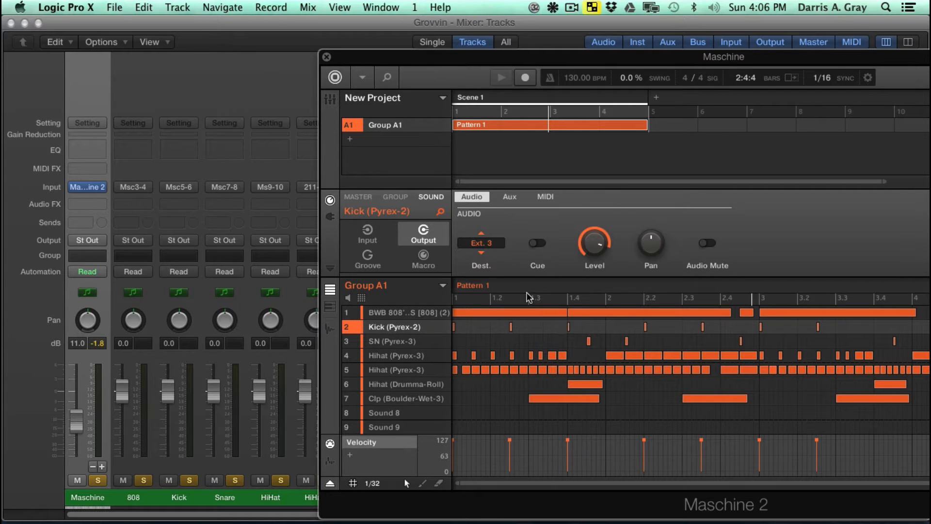
pyautogui.click(381, 342)
pyautogui.click(482, 244)
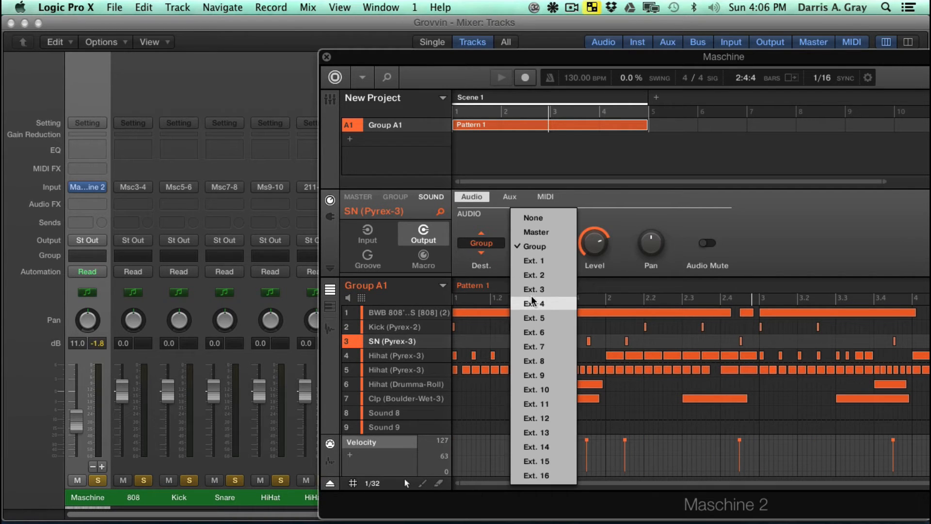
pyautogui.click(532, 302)
# - Route the Hihat (Pyrex-3) sound in slot 4 to Ext. 5 and the one in slot 5 to Ext. 6
pyautogui.click(396, 356)
pyautogui.click(491, 245)
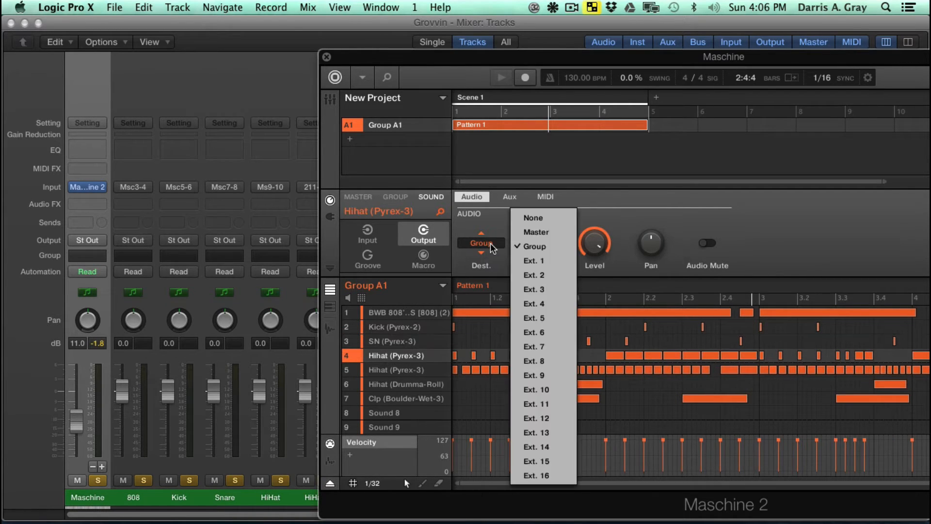
pyautogui.click(533, 318)
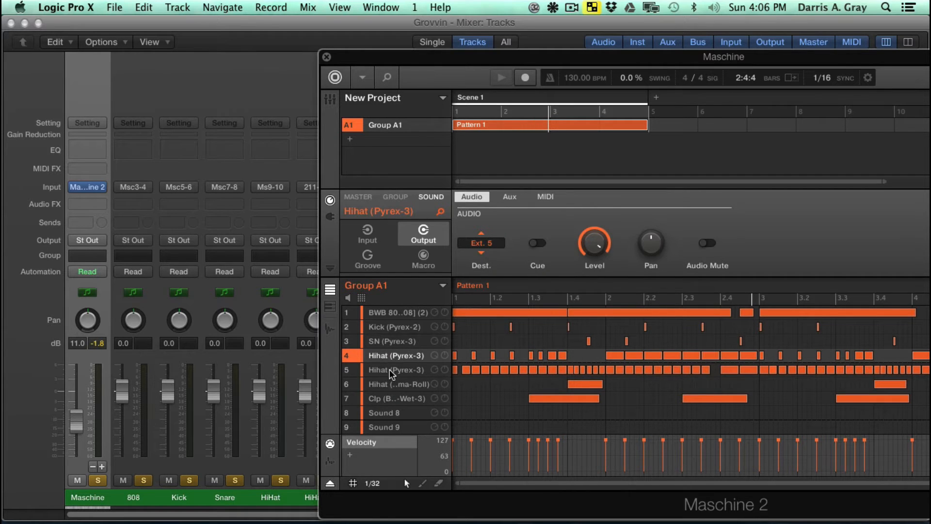
pyautogui.click(392, 370)
pyautogui.click(490, 244)
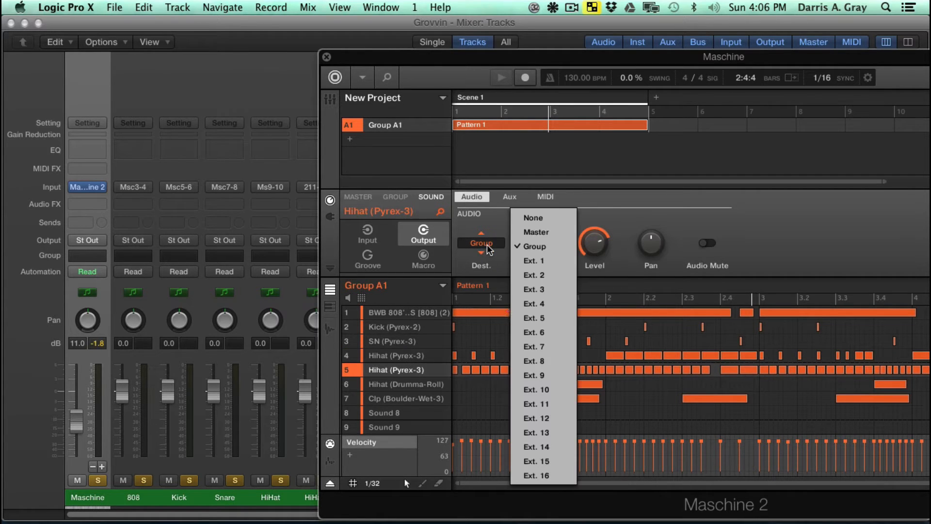
pyautogui.click(542, 332)
# - Route the Hihat (Drumma-Roll) sound's output to Ext. 7 and the Clp (Boulder-Wet-3) sound's output to Ext. 8
pyautogui.click(396, 385)
pyautogui.click(481, 244)
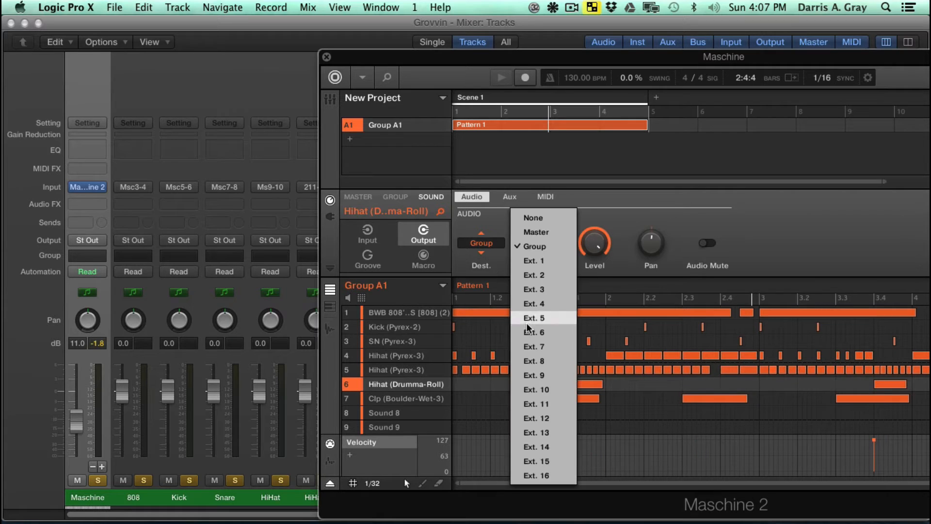
pyautogui.click(530, 330)
pyautogui.click(395, 399)
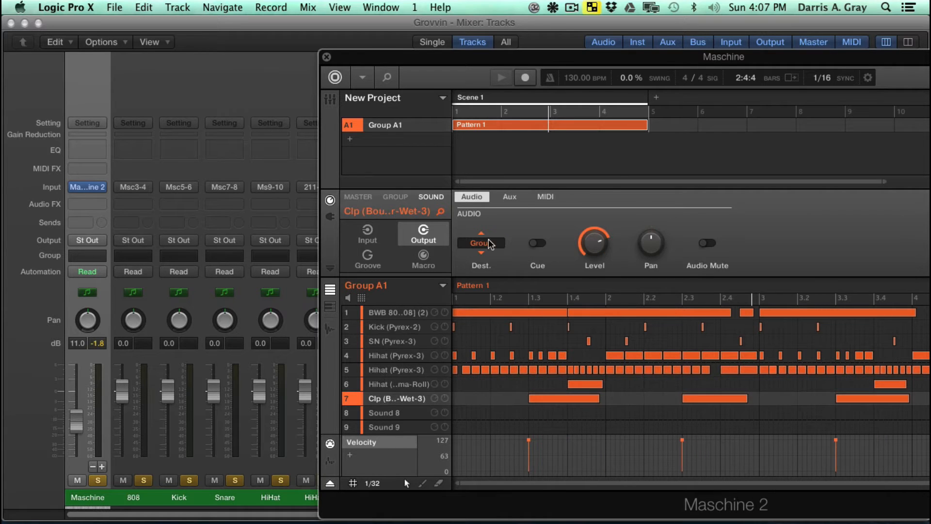
pyautogui.click(483, 243)
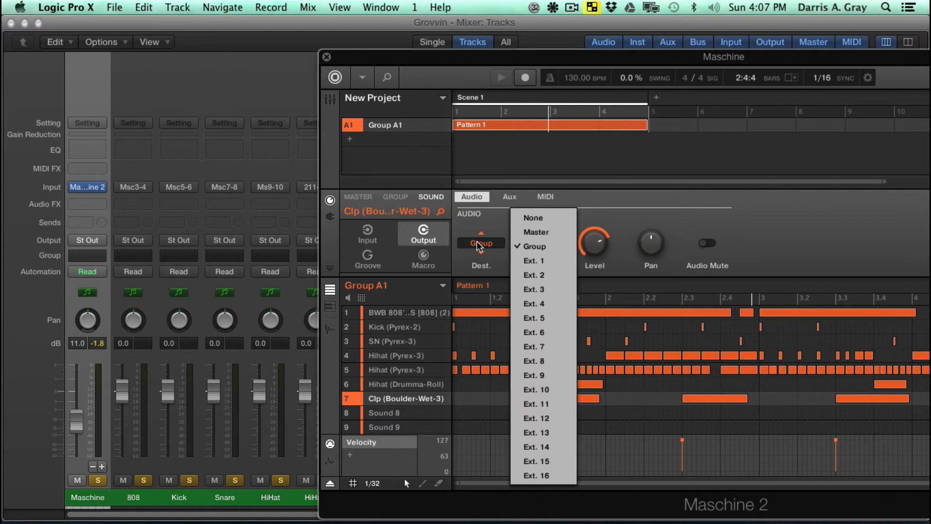
pyautogui.click(532, 363)
# - Select Avid 002 Rack as the Soundflower (2ch) output device and save the project
pyautogui.click(553, 8)
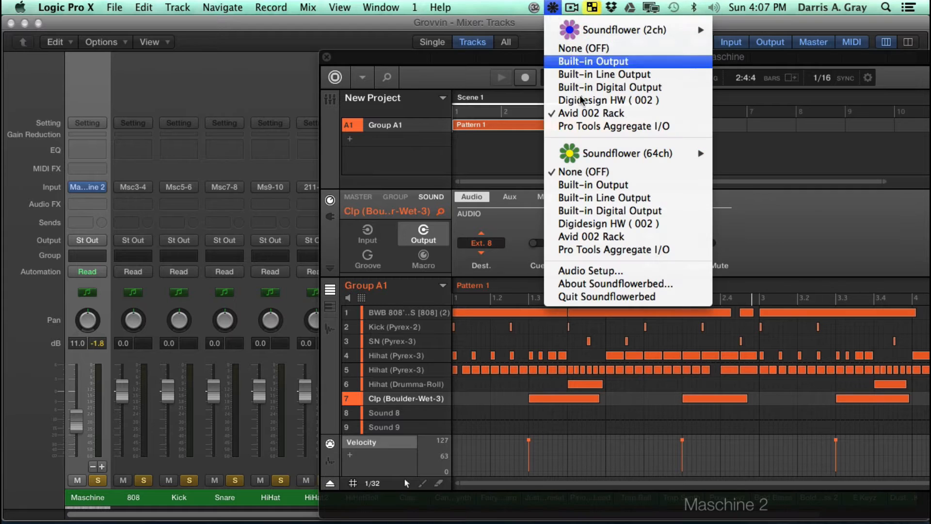
pyautogui.click(592, 116)
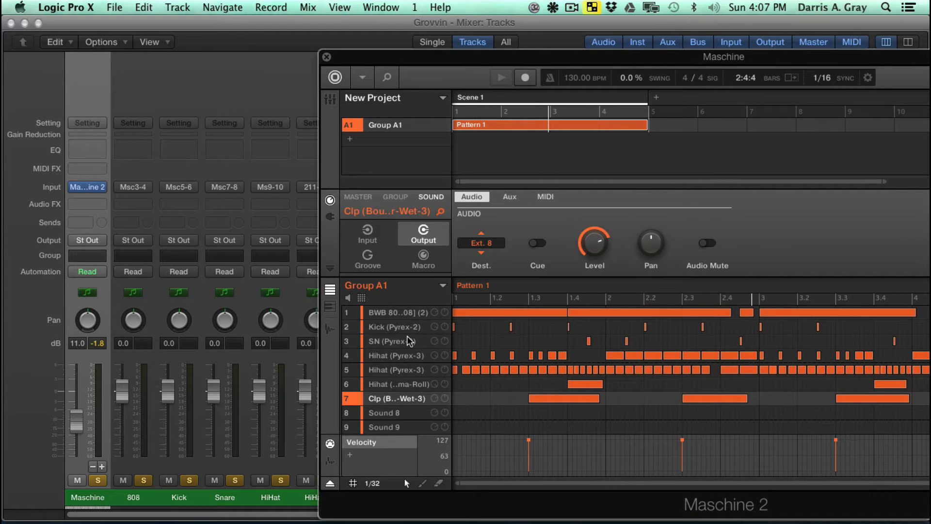
pyautogui.press('super+s')
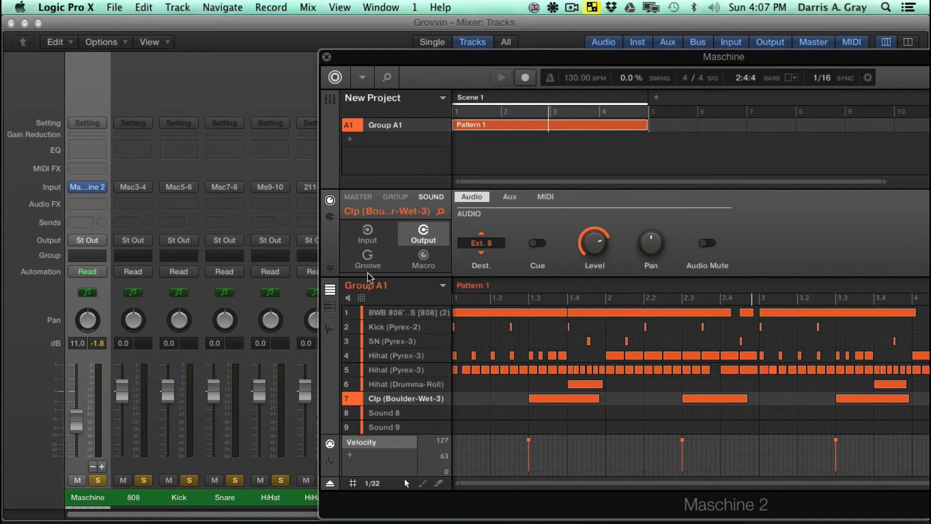
# - Play the pattern and check the level meters of the drum aux channels, moving the Maschine window to uncover them
pyautogui.press('space')
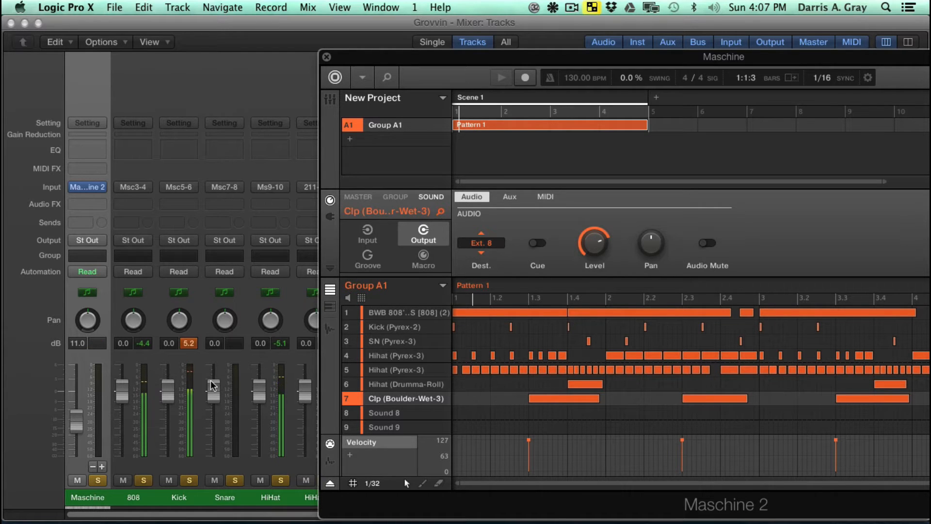
pyautogui.moveTo(477, 64); pyautogui.dragTo(582, 71)
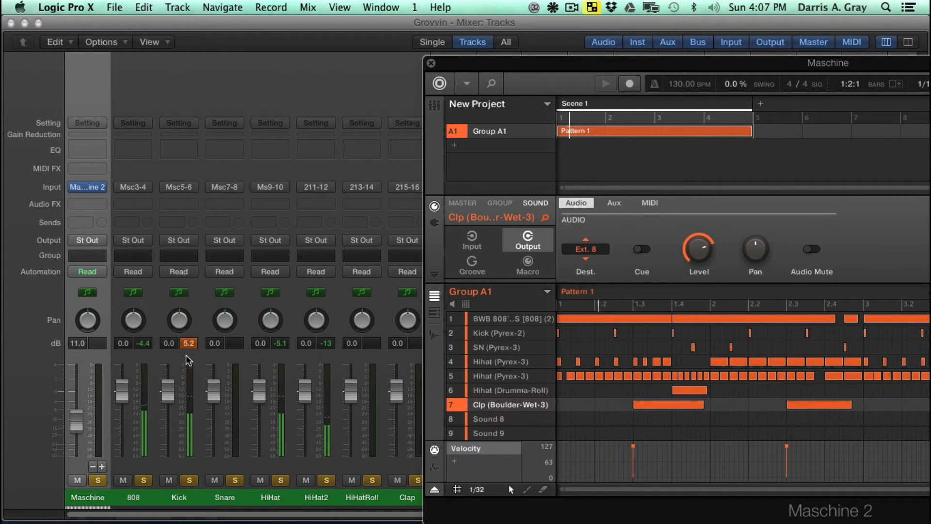
pyautogui.click(604, 85)
pyautogui.moveTo(603, 67); pyautogui.dragTo(478, 56)
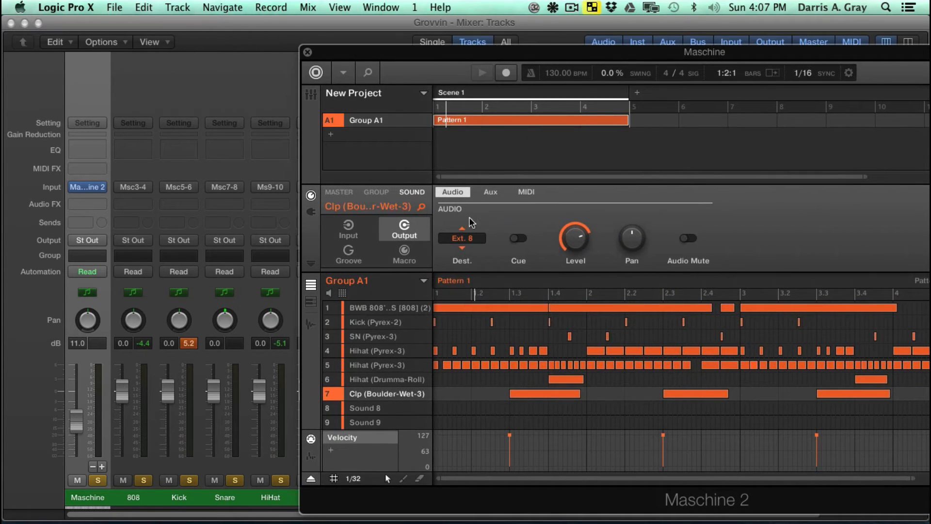
# - In Maschine's mixer, lower the Kick fader below 0 dB, slightly trim the 808, SN and Clp faders during playback, and save the project
pyautogui.click(314, 97)
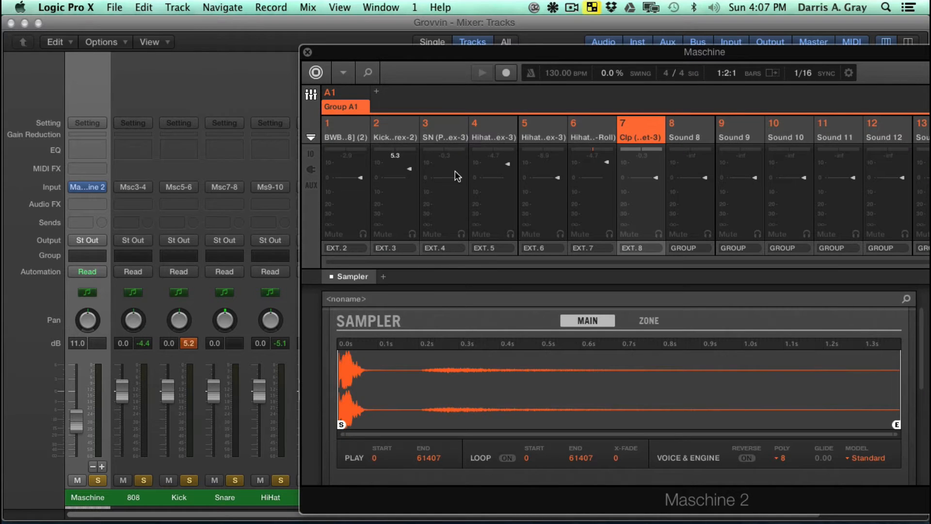
pyautogui.click(698, 138)
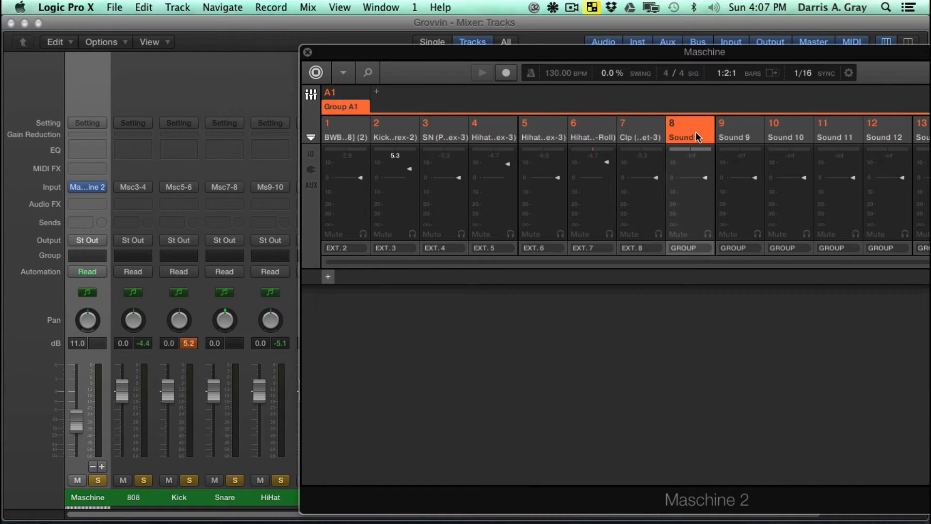
pyautogui.click(395, 129)
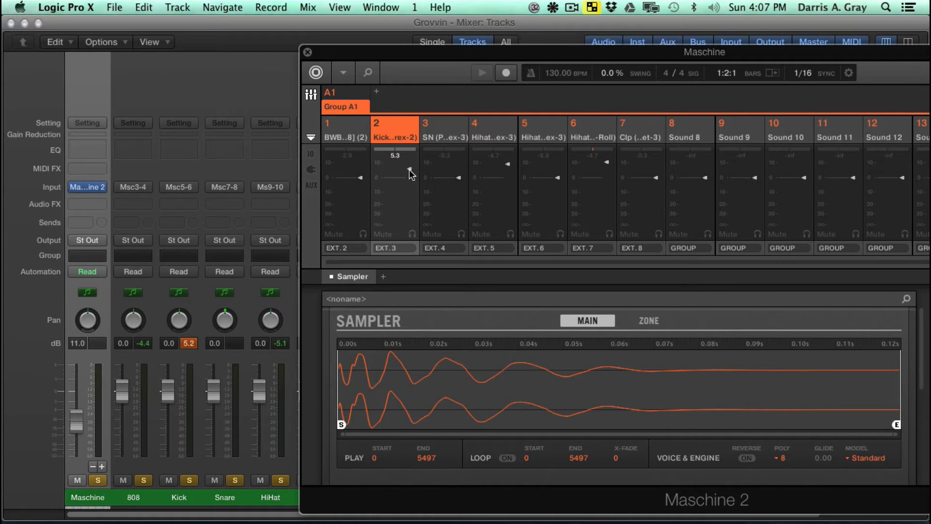
pyautogui.press('space')
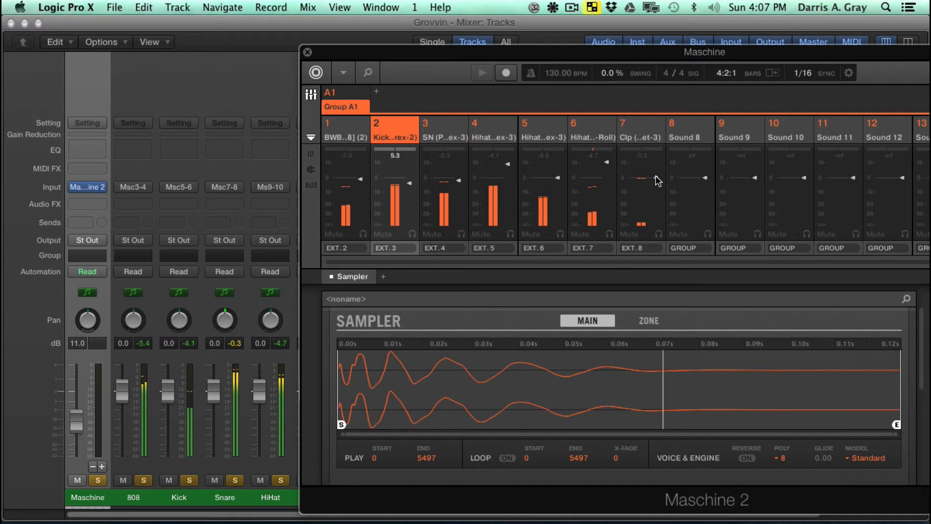
pyautogui.press('space')
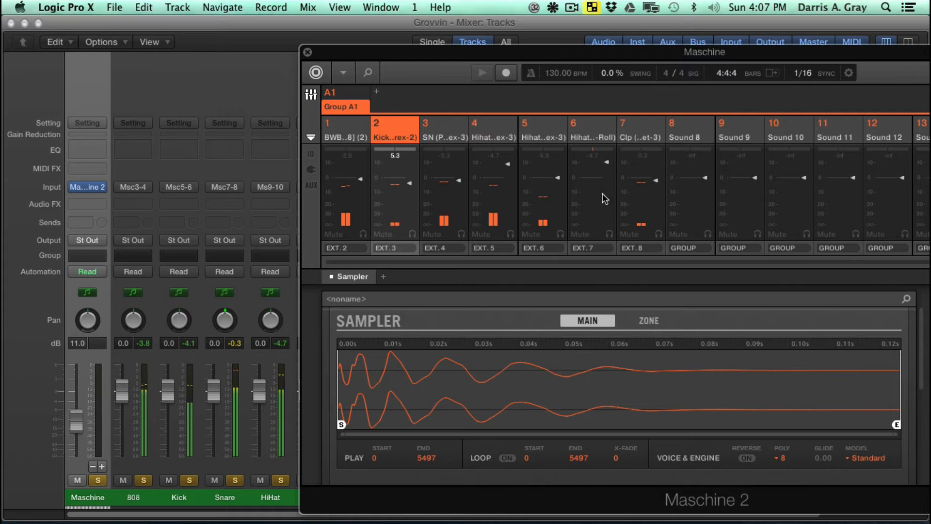
pyautogui.press('super+s')
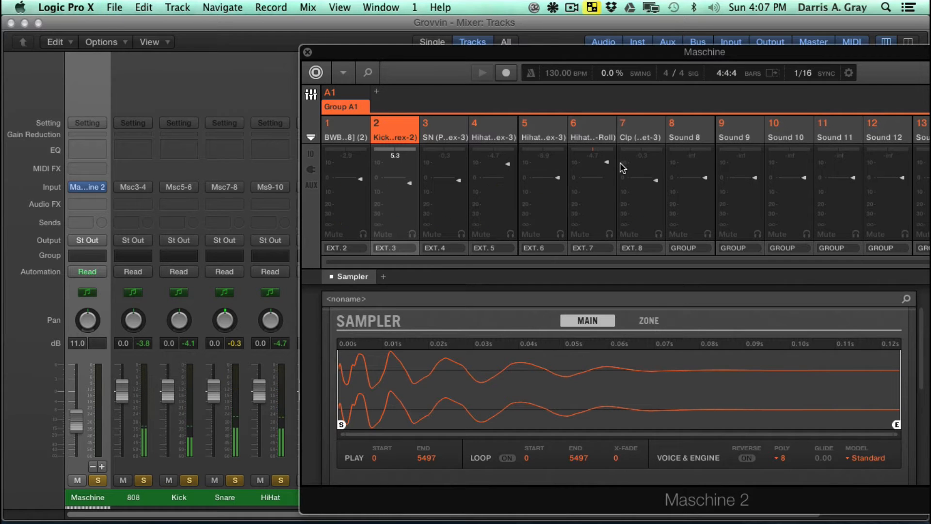
# - Play the pattern again to check the adjusted drum levels and save the project
pyautogui.press('space')
pyautogui.press('space')
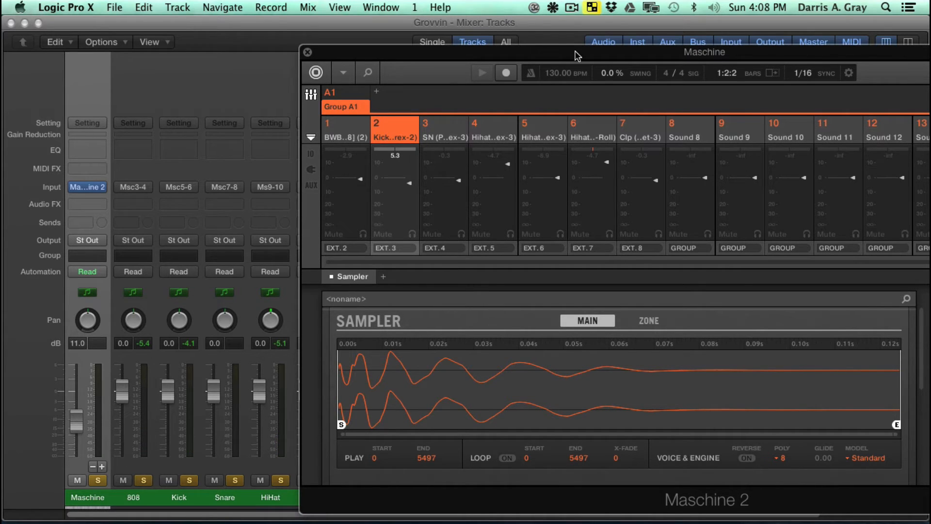
pyautogui.press('super+s')
# - Return Maschine from its mixer to the arrange and pattern view and close the plug-in window
pyautogui.click(311, 97)
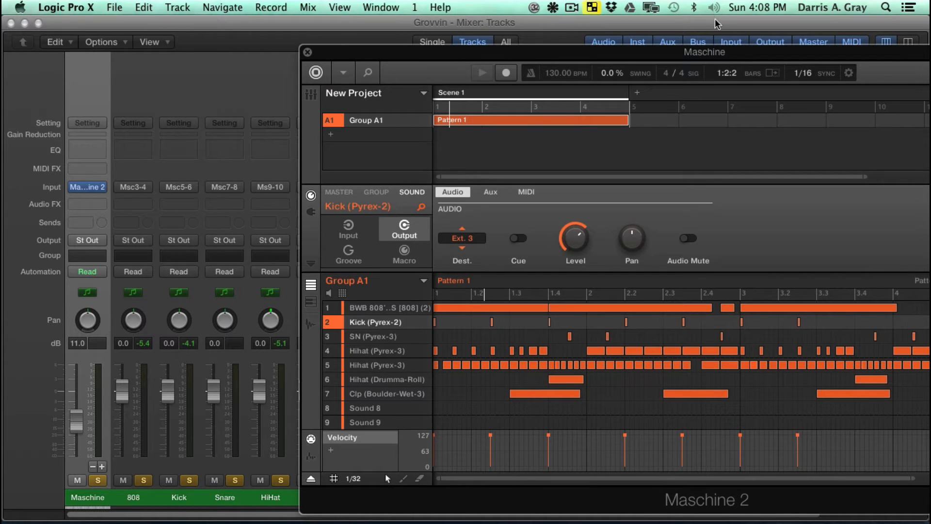
pyautogui.moveTo(470, 55); pyautogui.dragTo(547, 50)
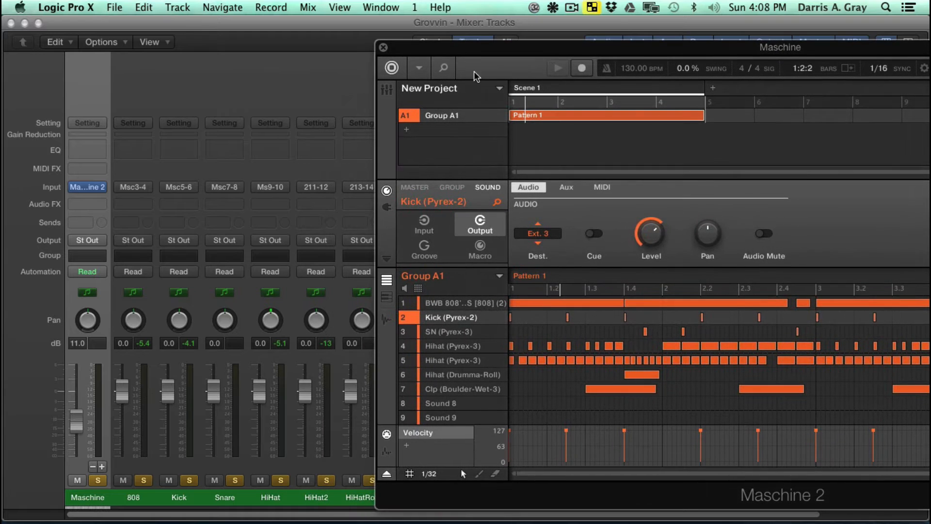
pyautogui.click(383, 48)
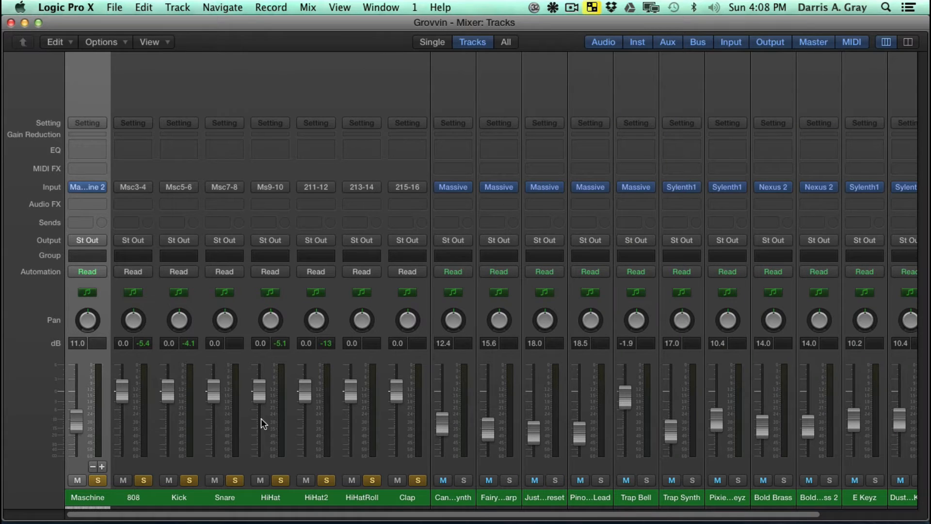
# - Select the aux channel strips from 808 through Clap and create tracks for the selected channel strips
pyautogui.click(410, 490)
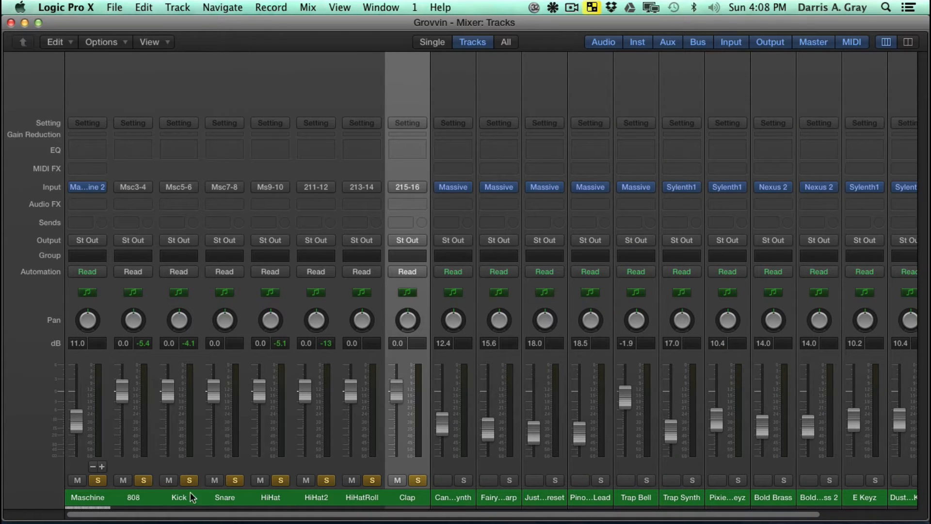
pyautogui.keyDown('shift'); pyautogui.click(136, 499); pyautogui.keyUp('shift')
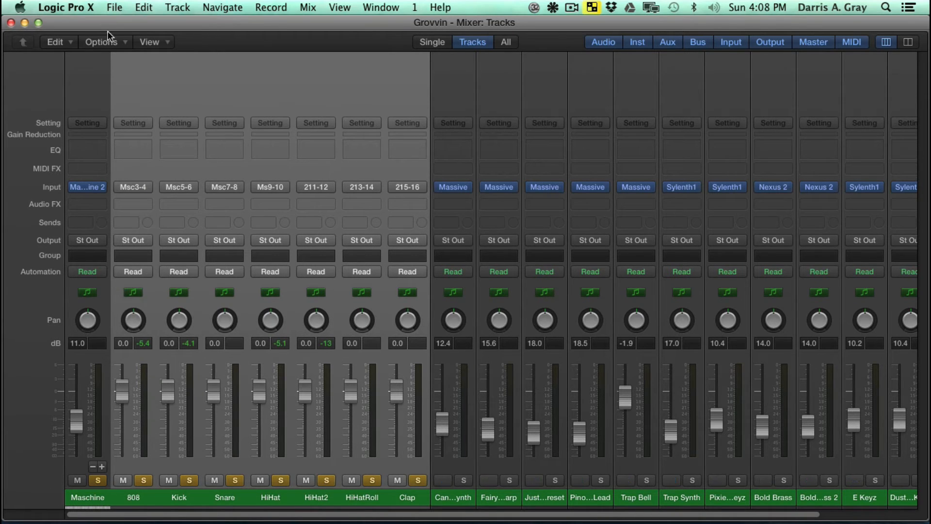
pyautogui.click(115, 40)
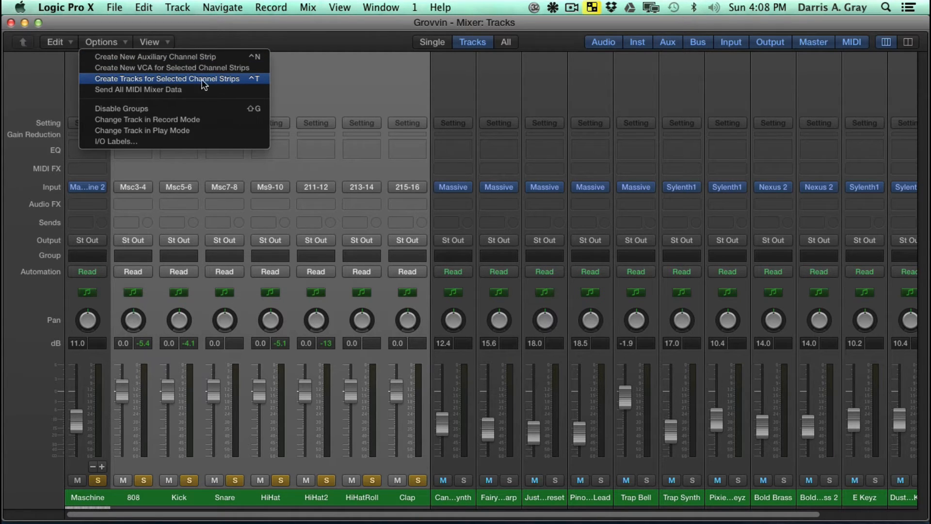
pyautogui.click(233, 80)
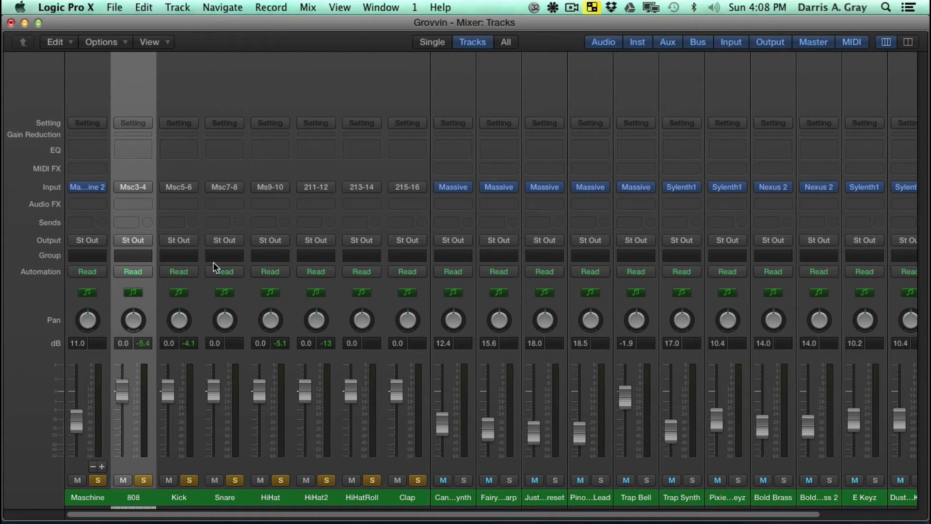
# - Show the main Tracks window and play the song briefly to check signal activity on the new drum tracks
pyautogui.press('super+1')
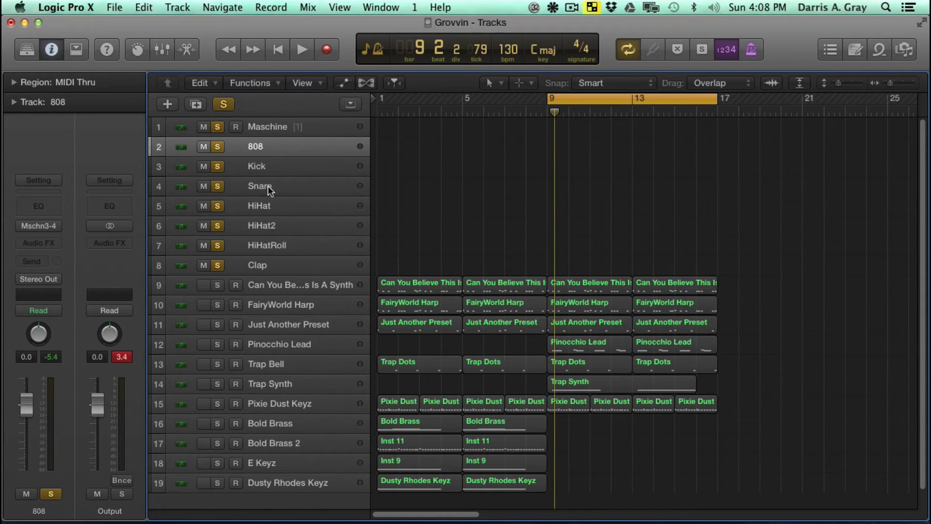
pyautogui.press('space')
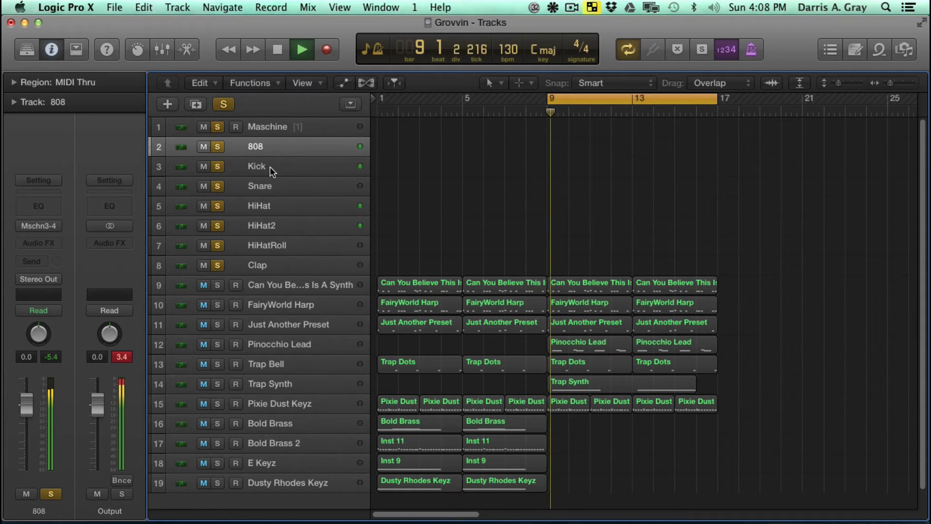
pyautogui.press('space')
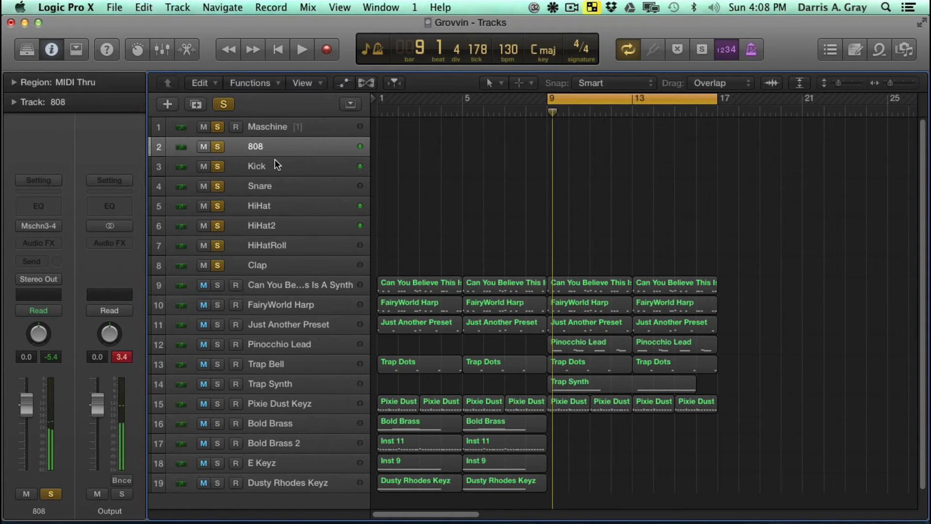
pyautogui.click(274, 160)
pyautogui.click(280, 181)
pyautogui.click(268, 143)
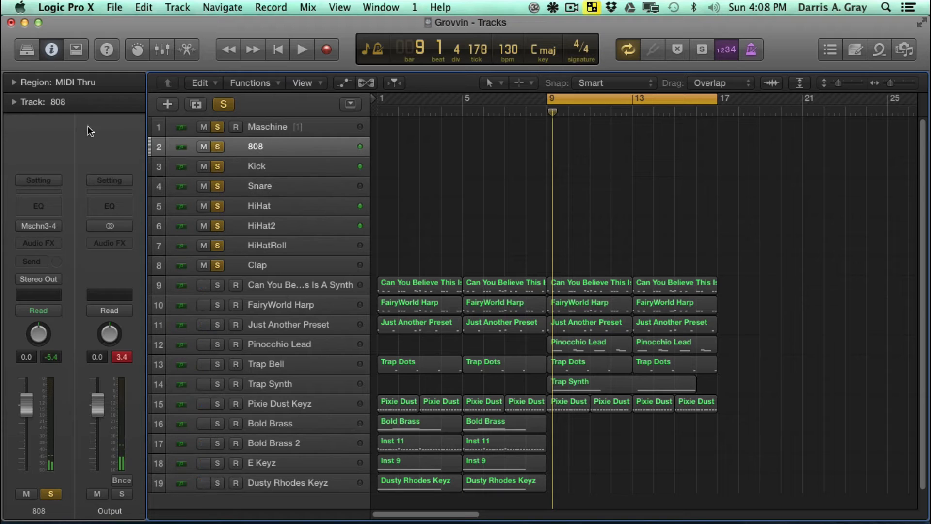
# - Expand the track inspector and examine the MIDI channel assigned to each drum track from 808 through Clap
pyautogui.click(15, 82)
pyautogui.click(15, 82)
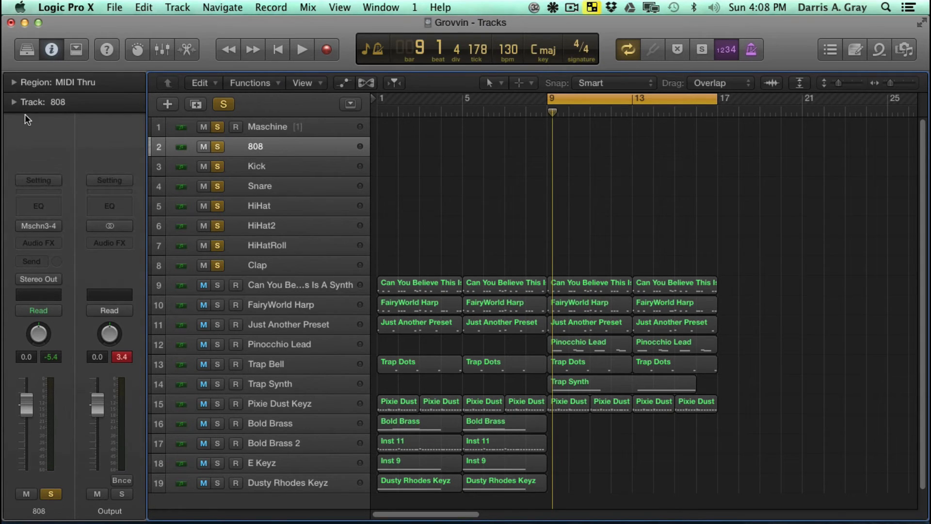
pyautogui.click(13, 102)
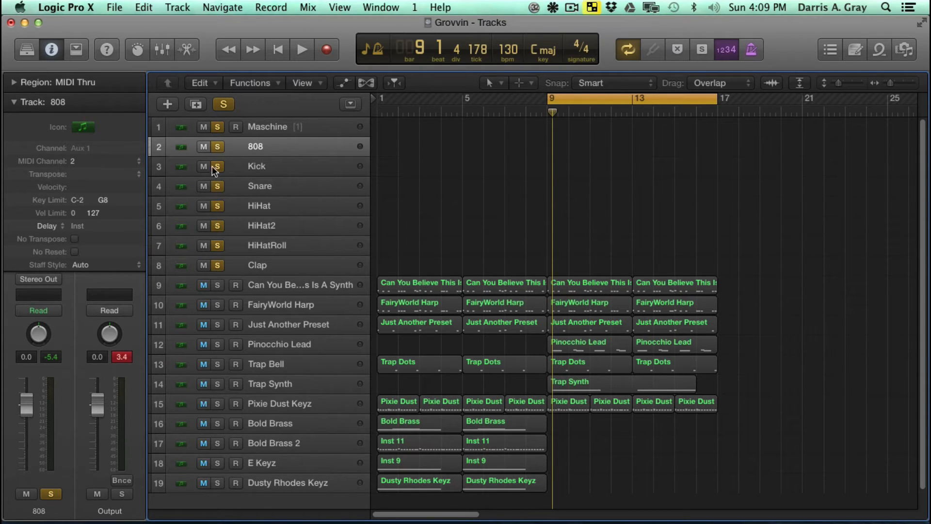
pyautogui.click(249, 167)
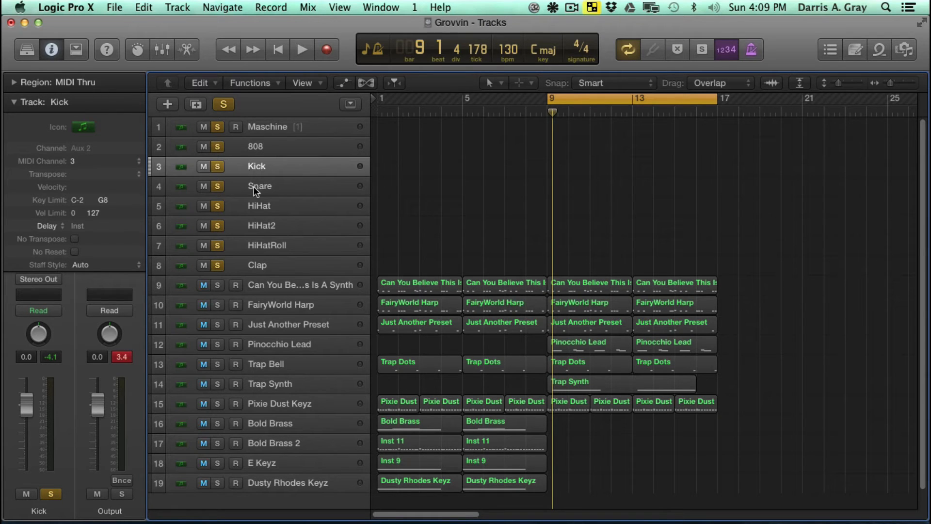
pyautogui.click(254, 186)
pyautogui.click(250, 202)
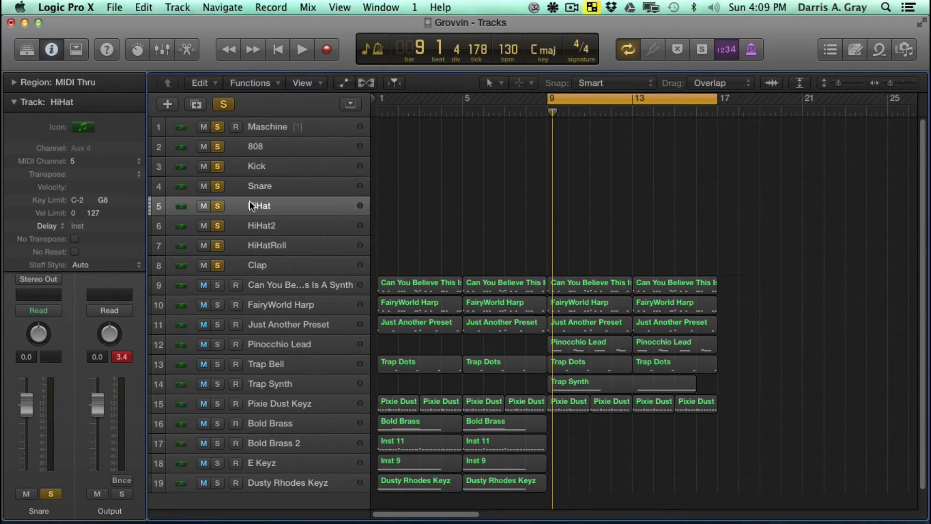
pyautogui.click(257, 227)
pyautogui.click(266, 246)
pyautogui.click(263, 265)
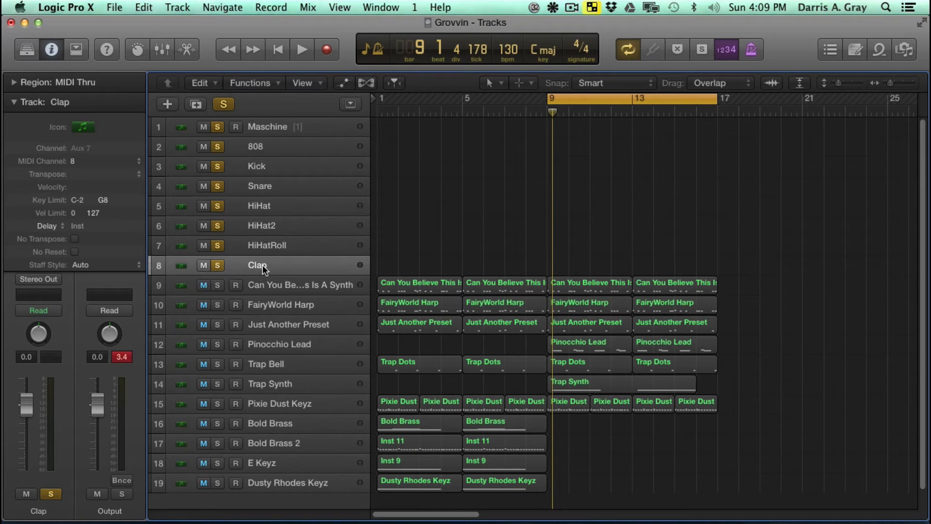
pyautogui.click(252, 147)
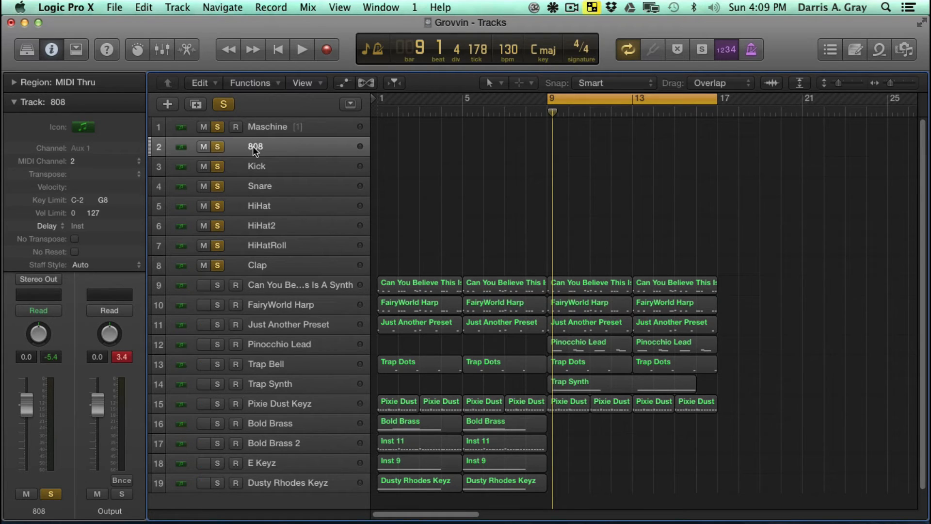
# - Select the Maschine track, collapse its track parameters, and reopen the Maschine 2 instrument window
pyautogui.click(269, 119)
pyautogui.click(15, 102)
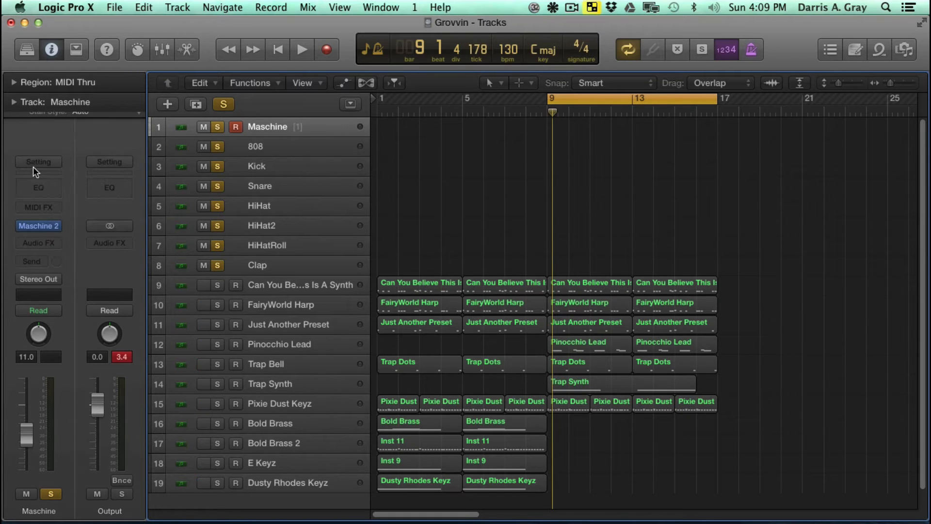
pyautogui.click(39, 226)
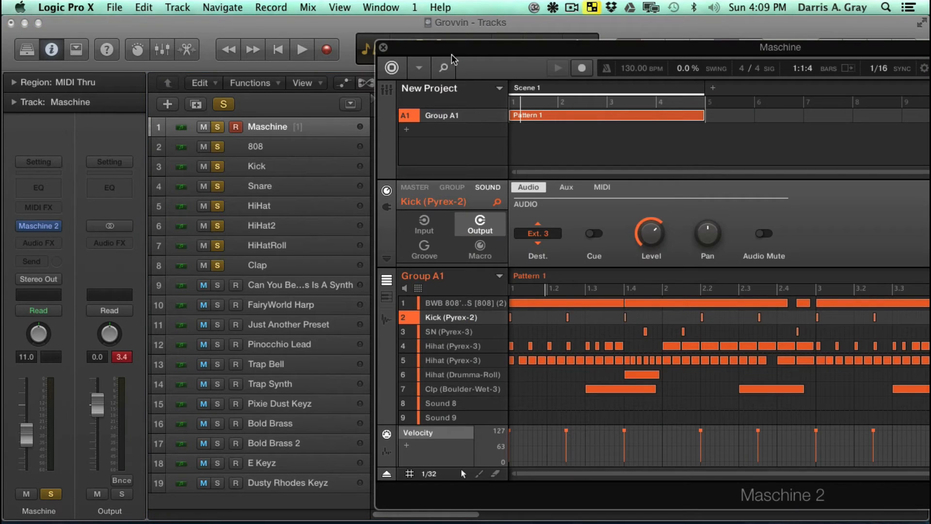
# - Select the 808 track and expand its track parameters, keeping its MIDI channel in view beside the Maschine window
pyautogui.moveTo(451, 54); pyautogui.dragTo(440, 48)
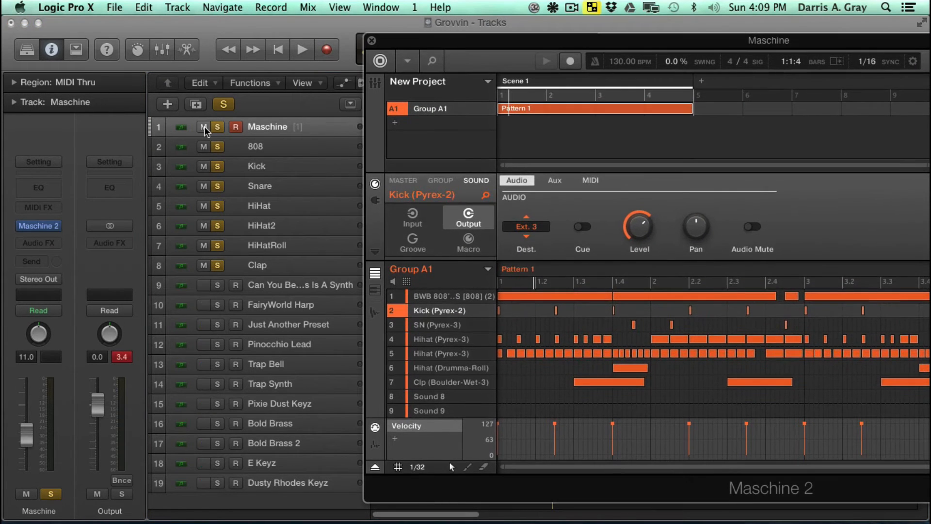
pyautogui.click(292, 152)
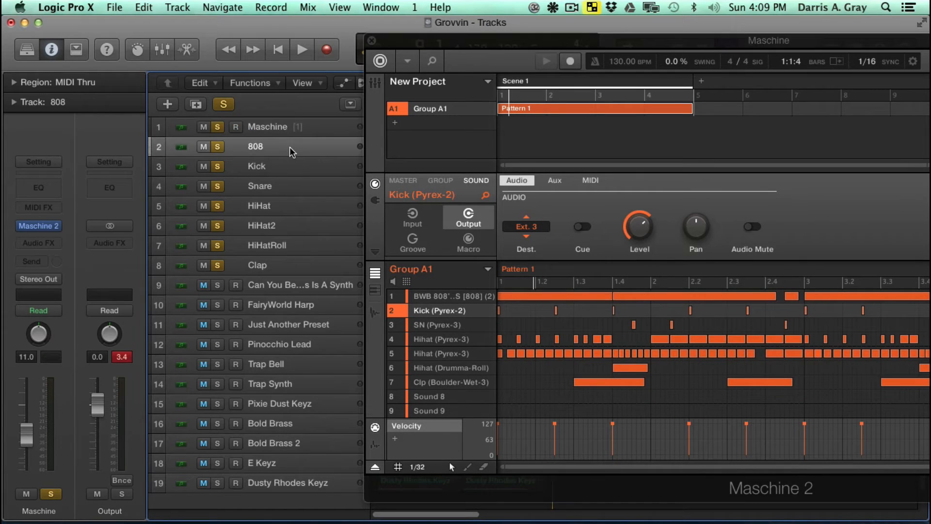
pyautogui.click(12, 103)
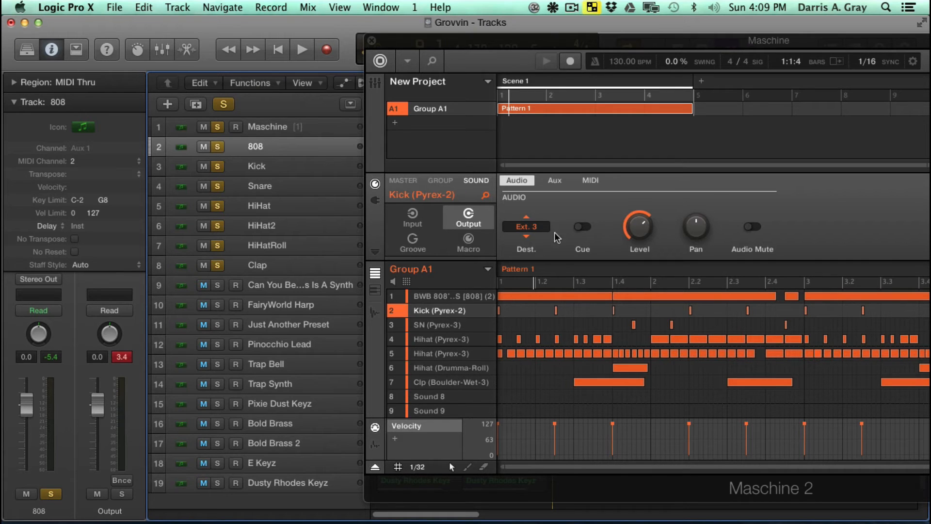
pyautogui.moveTo(580, 48); pyautogui.dragTo(452, 46)
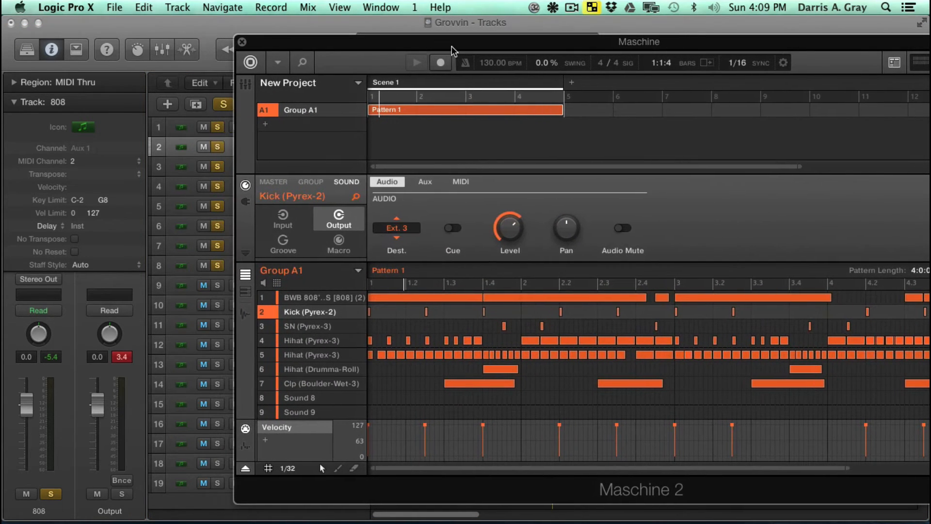
# - Show the MIDI input settings of the 808 sound in Maschine and activate its MIDI input
pyautogui.click(323, 301)
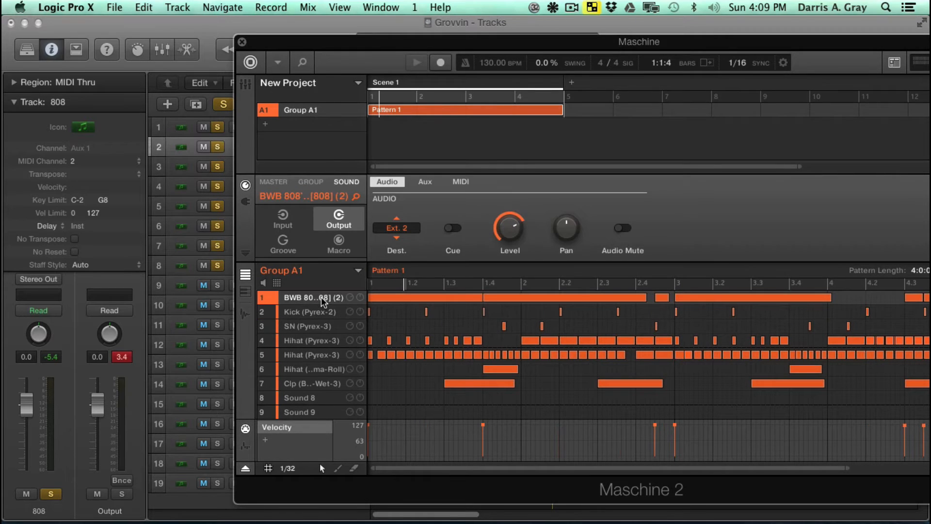
pyautogui.click(285, 224)
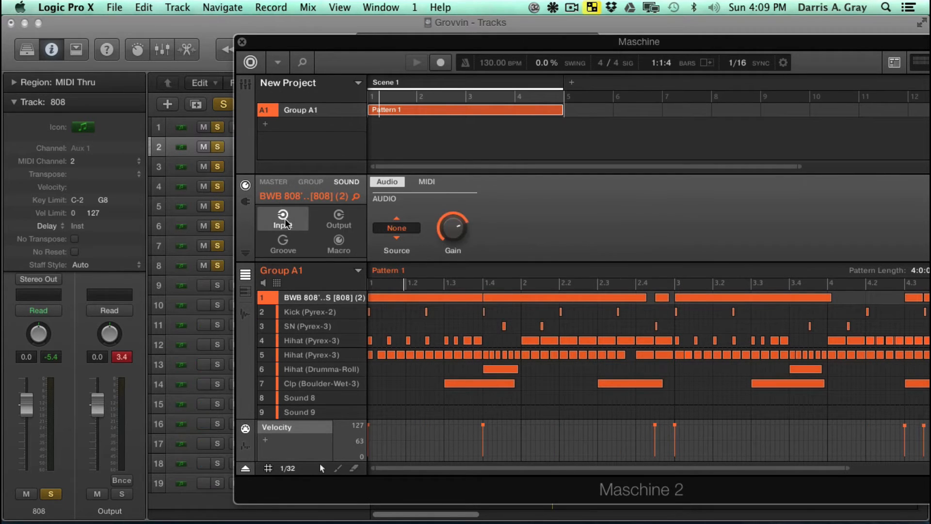
pyautogui.click(427, 181)
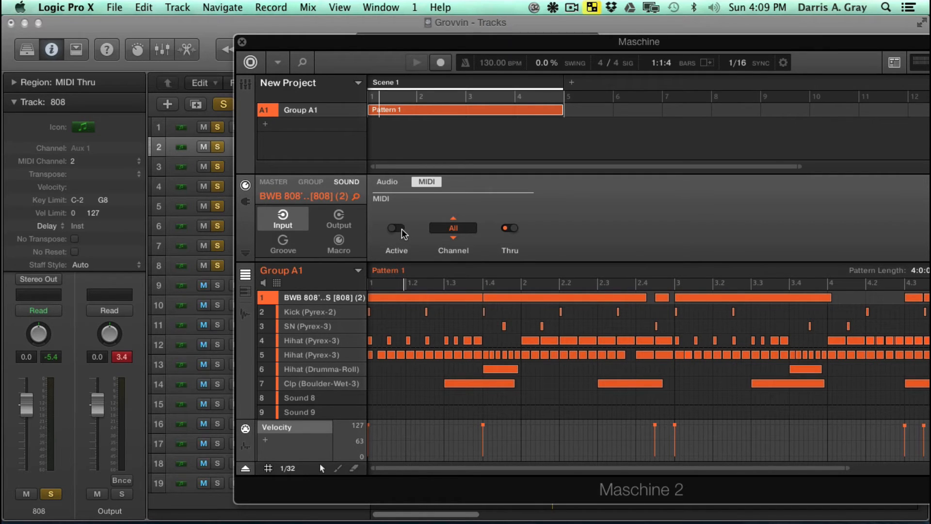
pyautogui.click(402, 232)
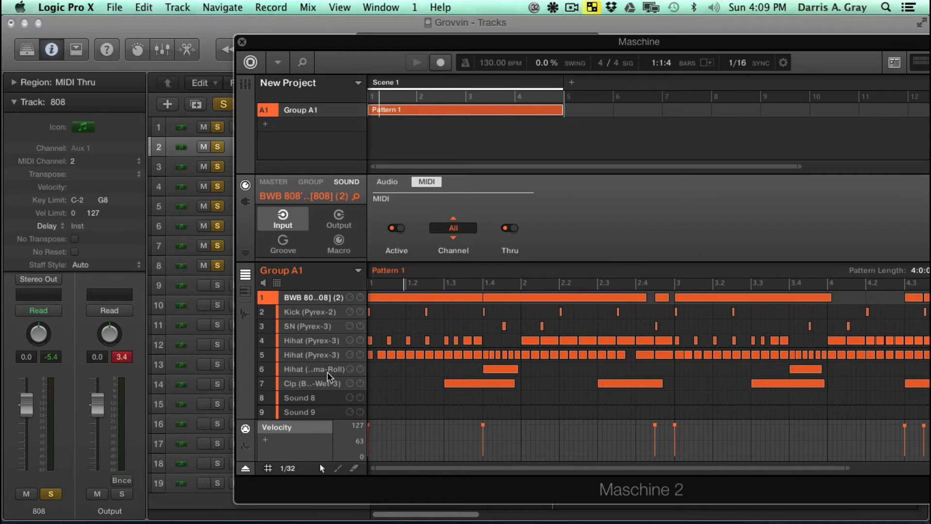
pyautogui.click(312, 398)
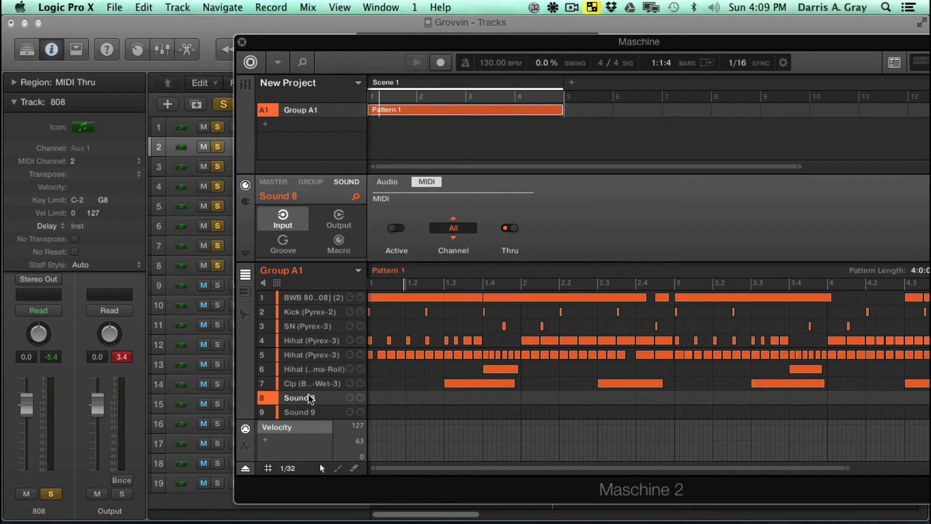
pyautogui.click(307, 297)
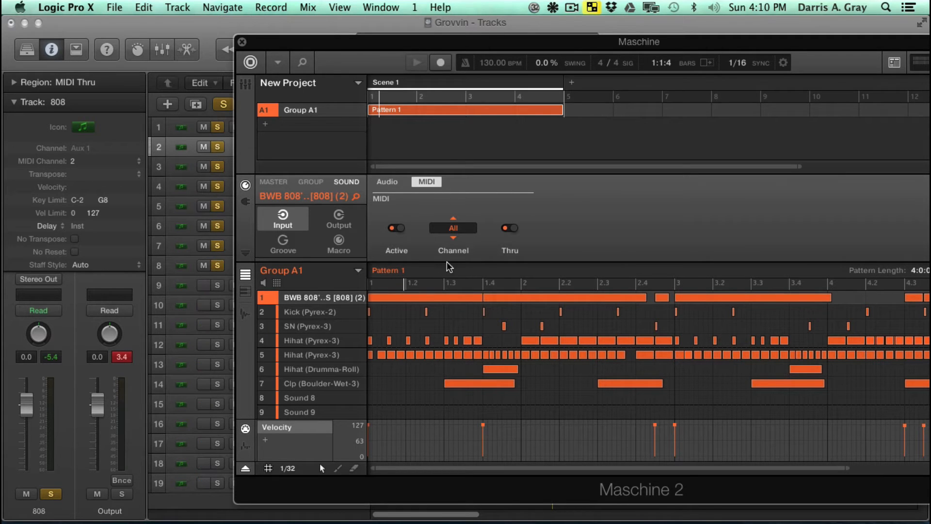
# - Set the MIDI input channel to 2 for the 808 sound and 3 for the Kick sound
pyautogui.click(447, 228)
pyautogui.click(516, 270)
pyautogui.click(321, 313)
pyautogui.click(453, 228)
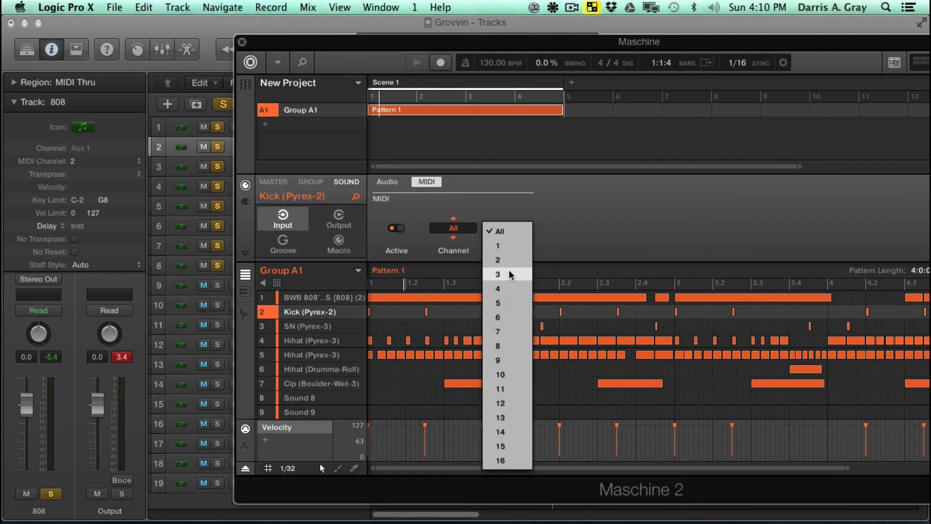
pyautogui.click(514, 284)
# - Set the MIDI input channel to 4 for the SN (Pyrex-3) sound and 5 for the first Hihat (Pyrex-3)
pyautogui.click(310, 325)
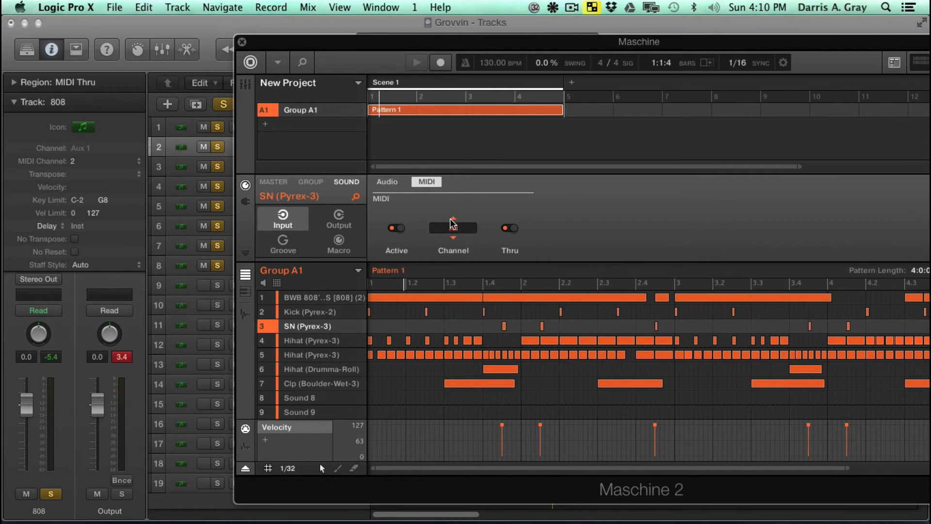
pyautogui.click(452, 228)
pyautogui.click(498, 289)
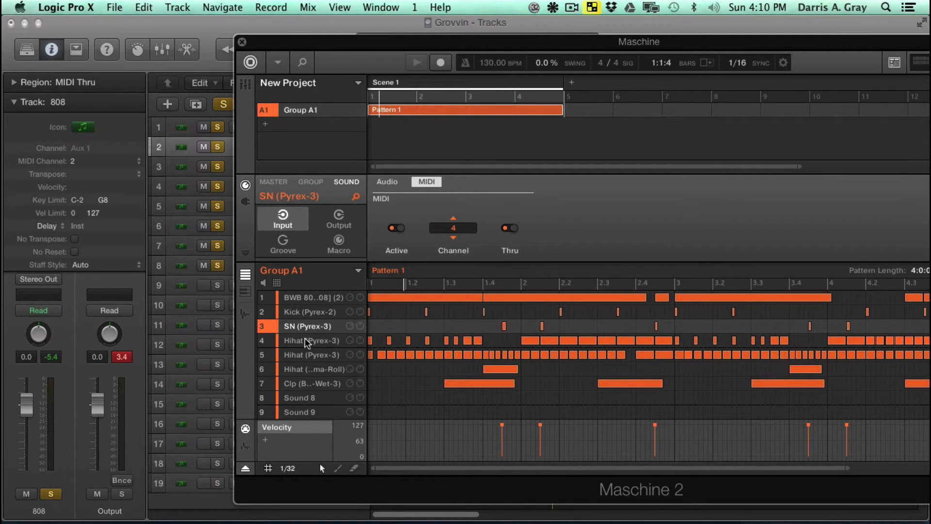
pyautogui.click(307, 342)
pyautogui.click(452, 228)
pyautogui.click(494, 302)
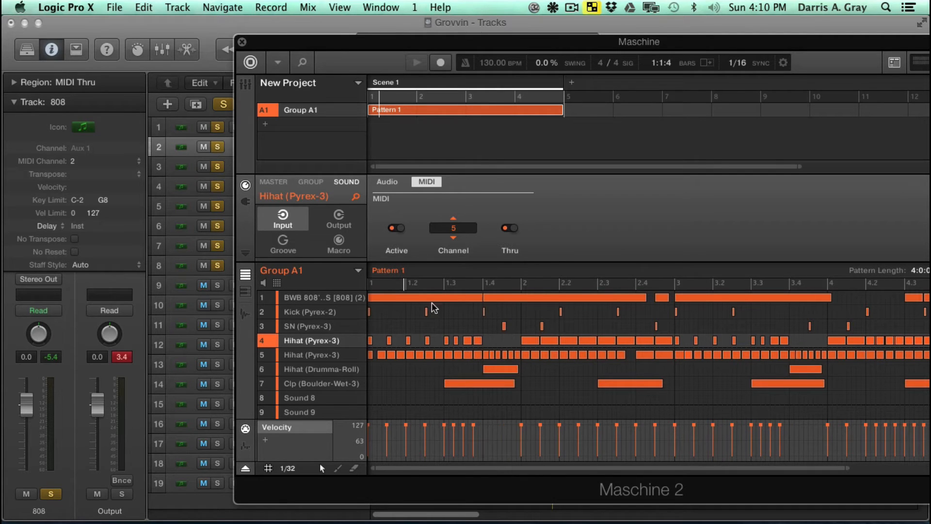
# - Set the MIDI input channel to 6 for the second Hihat (Pyrex-3) and 7 for Hihat (Drumma-Roll)
pyautogui.click(310, 355)
pyautogui.click(452, 228)
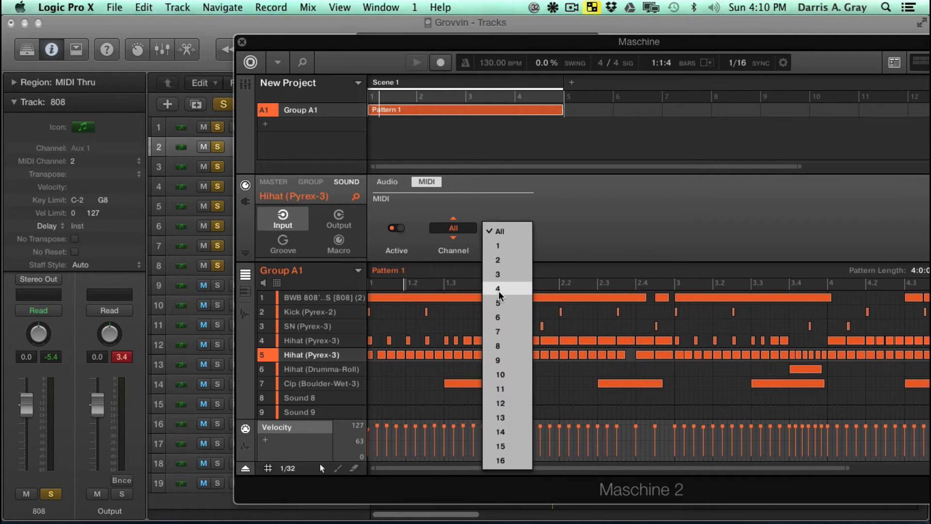
pyautogui.click(497, 317)
pyautogui.click(312, 372)
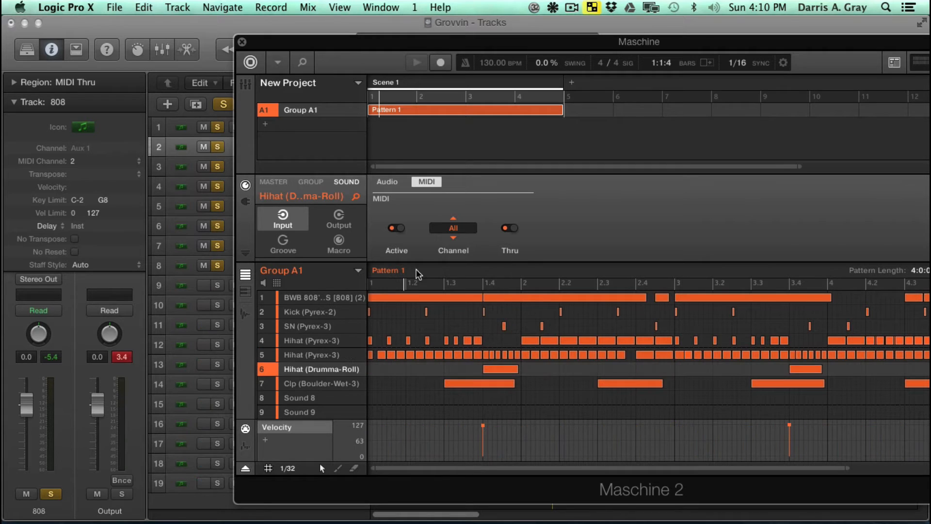
pyautogui.click(461, 232)
pyautogui.click(499, 331)
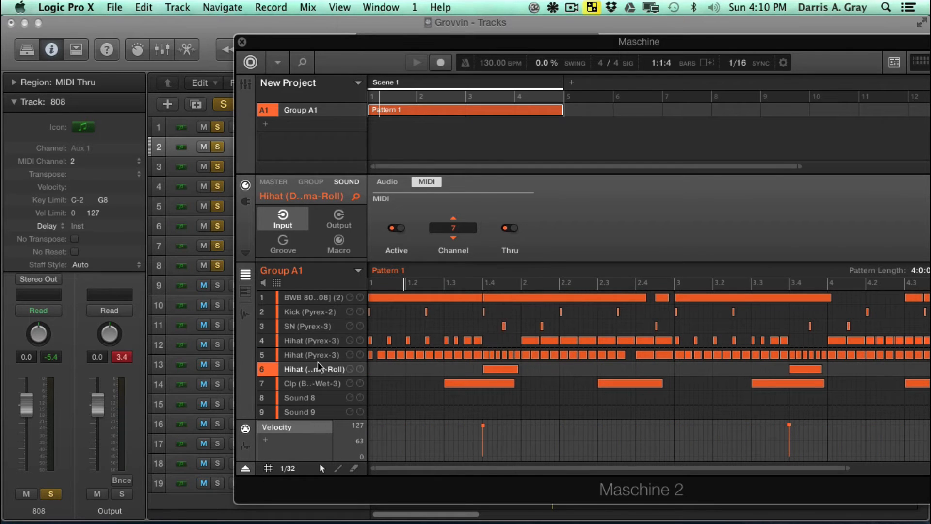
# - Set the Clp (Boulder-Wet-3) sound's MIDI input channel to 8, and reselect the 808 sound
pyautogui.click(321, 384)
pyautogui.click(451, 229)
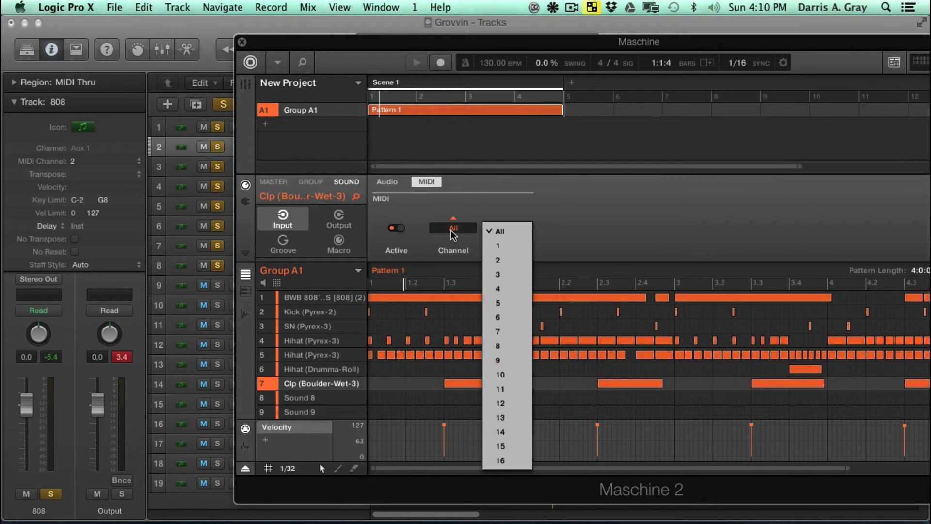
pyautogui.click(499, 346)
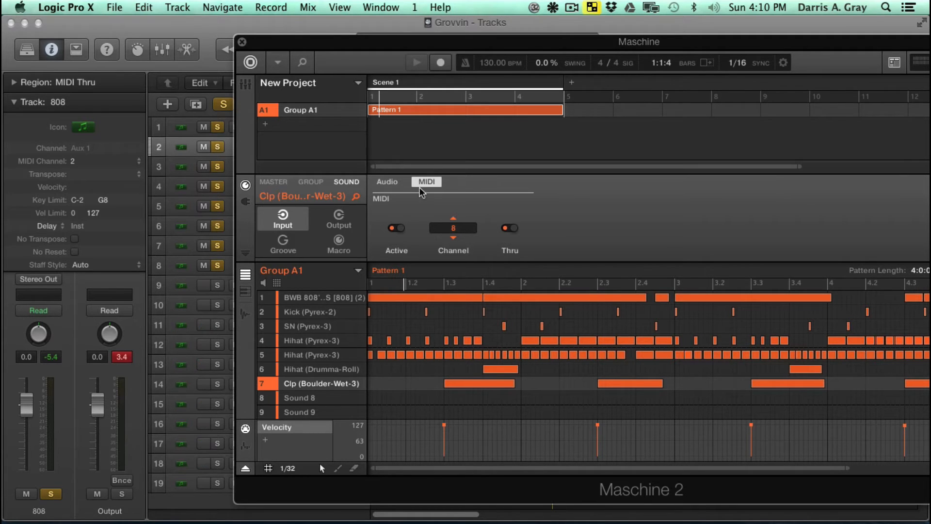
pyautogui.click(298, 297)
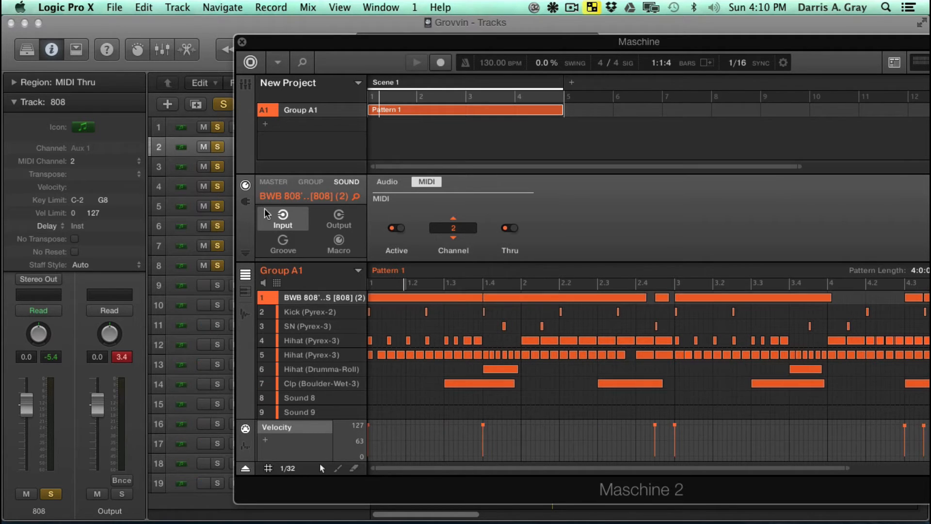
# - Collapse the 808 track parameters, uncover the track list, and check the drum tracks' signal activity before stopping playback
pyautogui.click(14, 103)
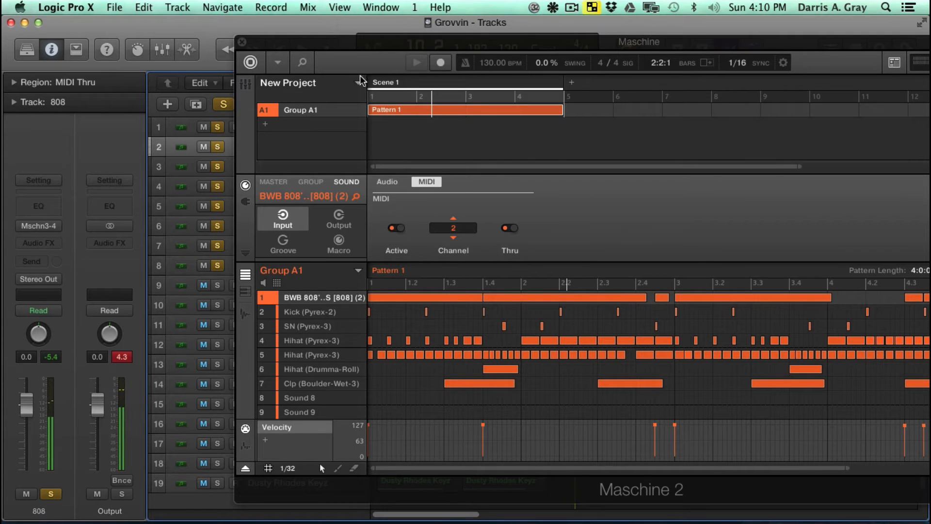
pyautogui.moveTo(354, 43); pyautogui.dragTo(623, 91)
pyautogui.press('space')
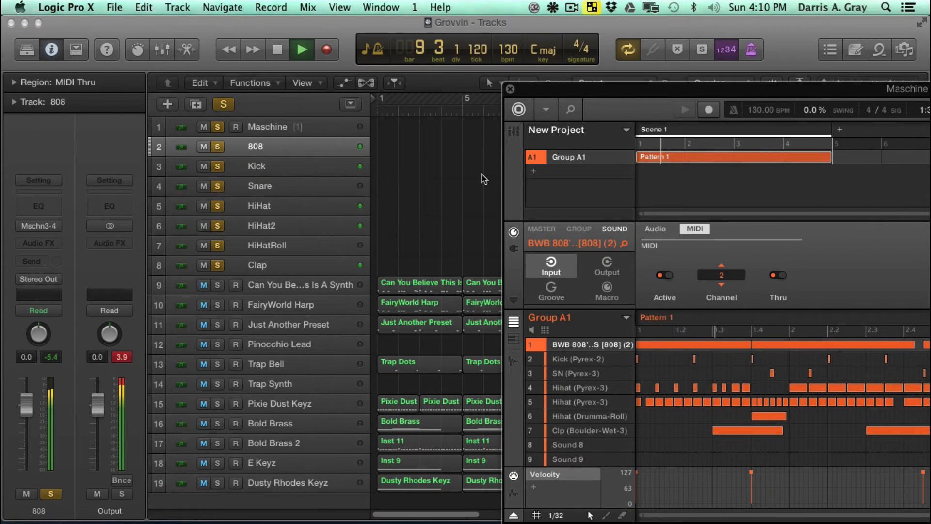
pyautogui.press('space')
# - Reposition the Maschine window so that its pattern MIDI export control and the arrangement's empty drum lanes are both accessible
pyautogui.moveTo(593, 91); pyautogui.dragTo(197, 49)
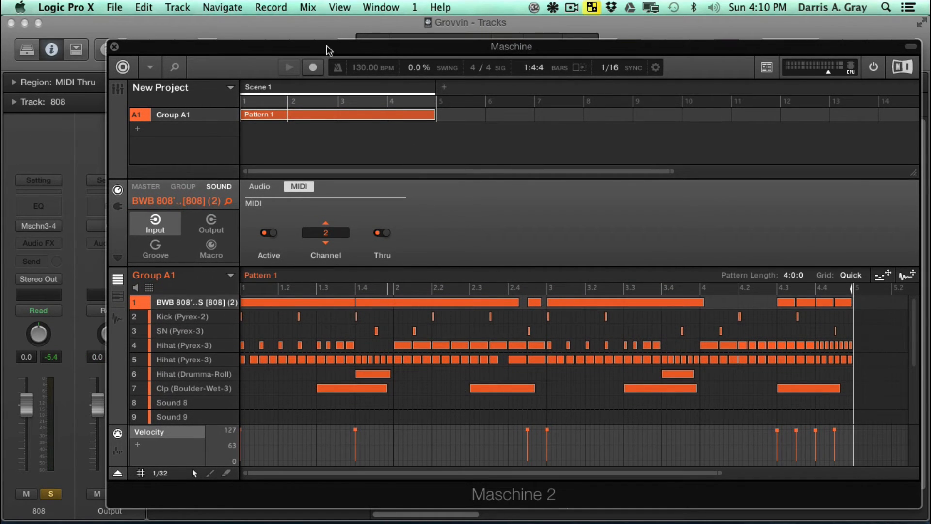
pyautogui.moveTo(328, 49); pyautogui.dragTo(930, 100)
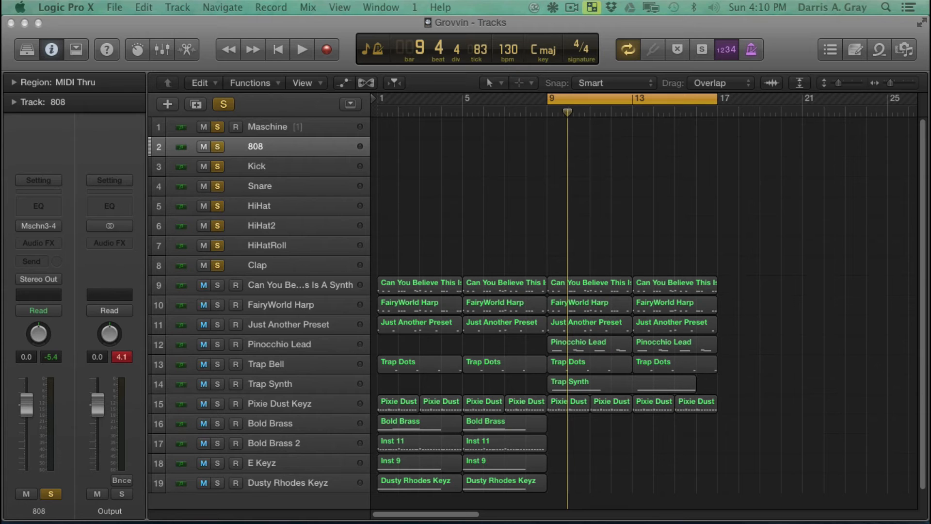
pyautogui.press('v')
pyautogui.moveTo(791, 102); pyautogui.dragTo(561, 78)
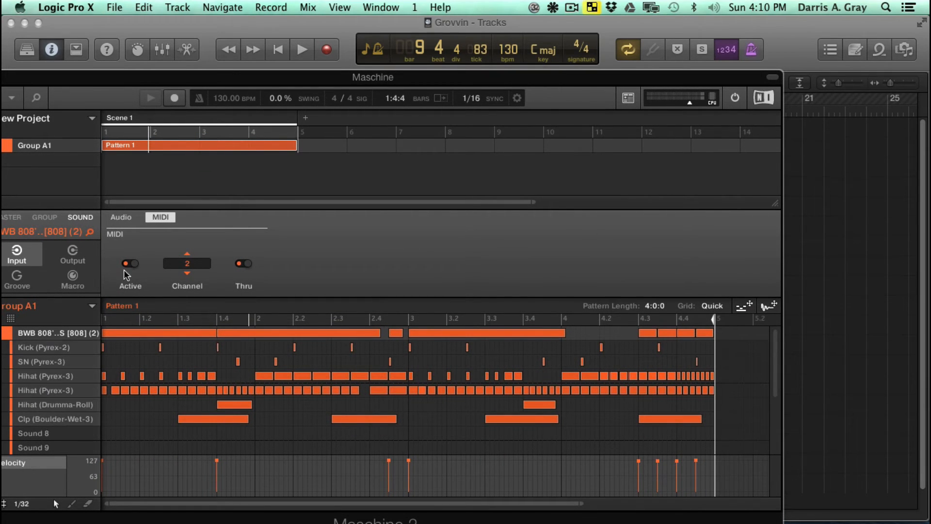
pyautogui.moveTo(487, 78); pyautogui.dragTo(13, 100)
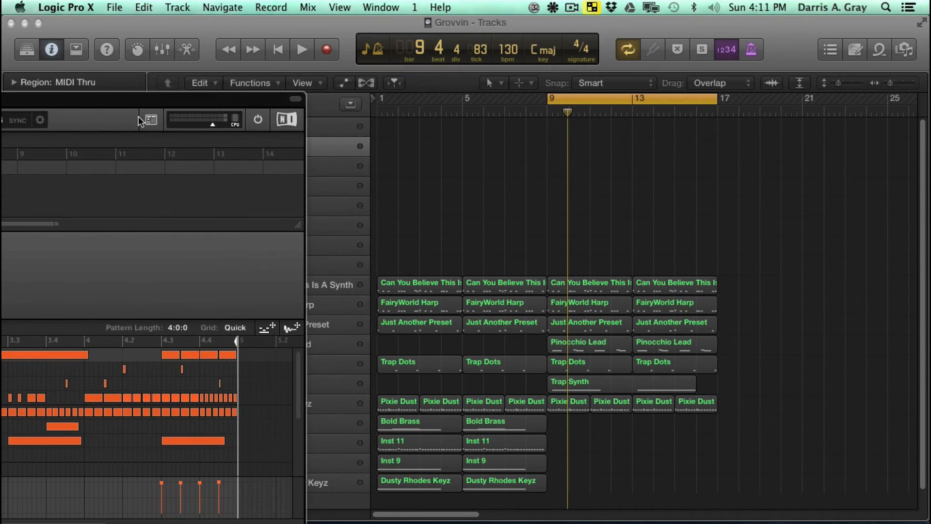
pyautogui.moveTo(182, 99); pyautogui.dragTo(140, 95)
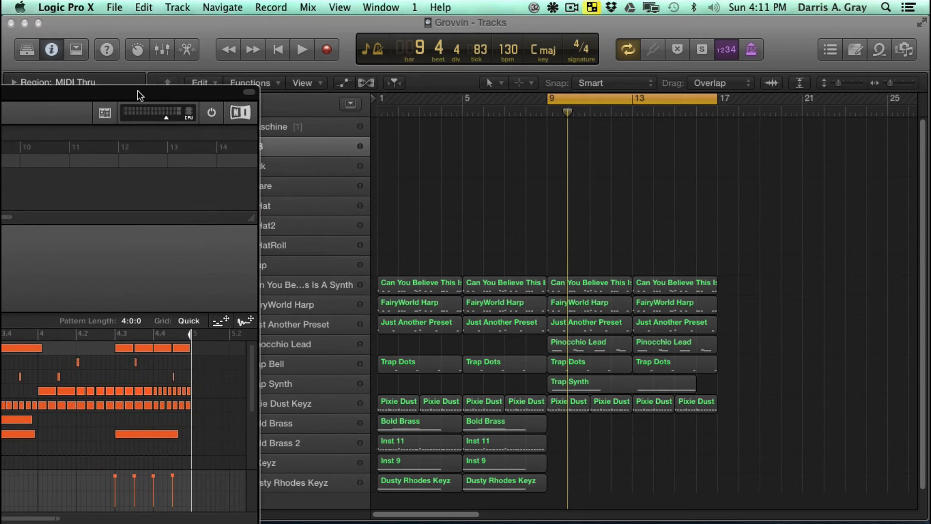
# - Set the cycle range to bars 1 to 5 and transfer Maschine's Pattern 1 MIDI onto the 808 through Clap tracks at bar 5
pyautogui.moveTo(662, 95); pyautogui.dragTo(465, 100)
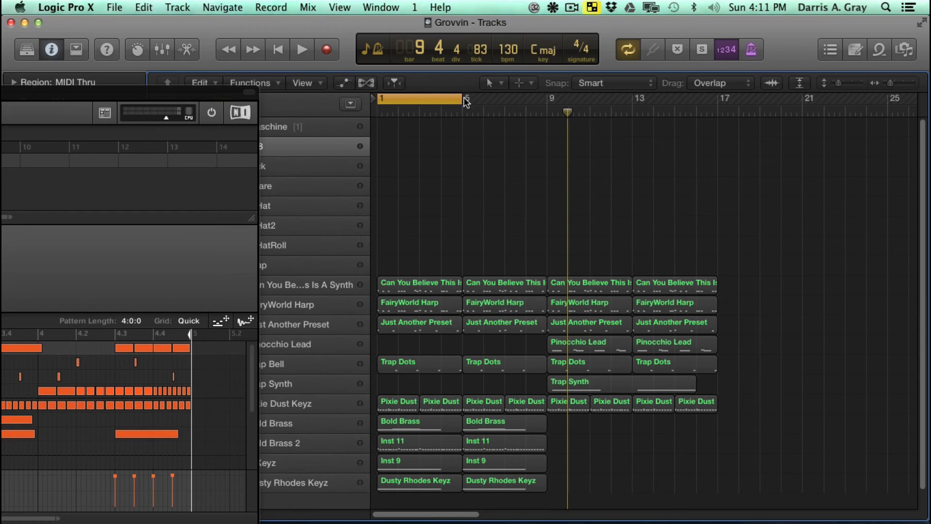
pyautogui.click(222, 323)
pyautogui.moveTo(259, 294); pyautogui.dragTo(386, 155)
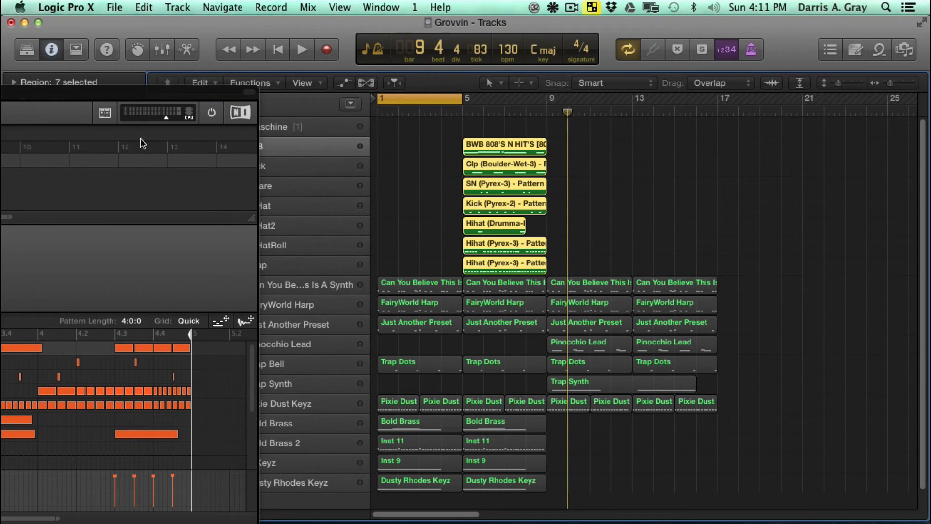
# - Move the Maschine window off the arrangement and examine the new MIDI regions on the drum tracks
pyautogui.moveTo(132, 92); pyautogui.dragTo(772, 82)
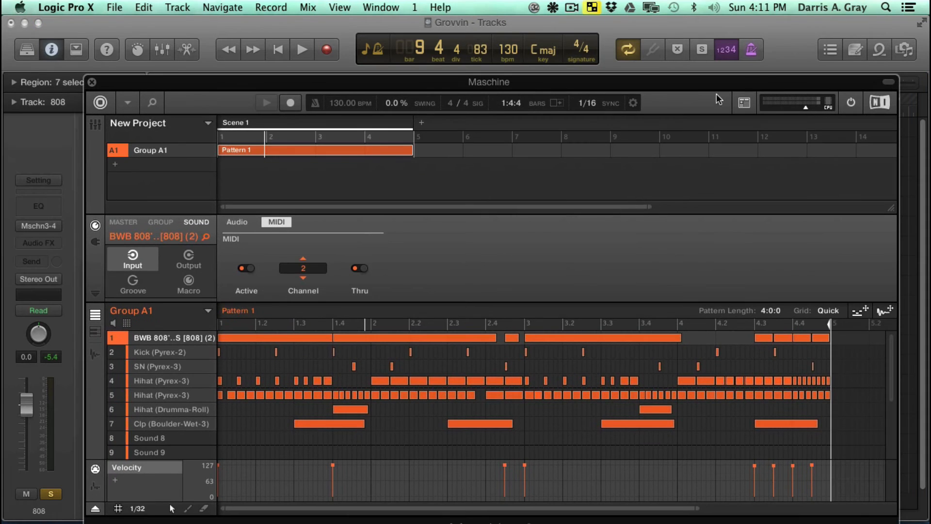
pyautogui.moveTo(275, 84); pyautogui.dragTo(930, 103)
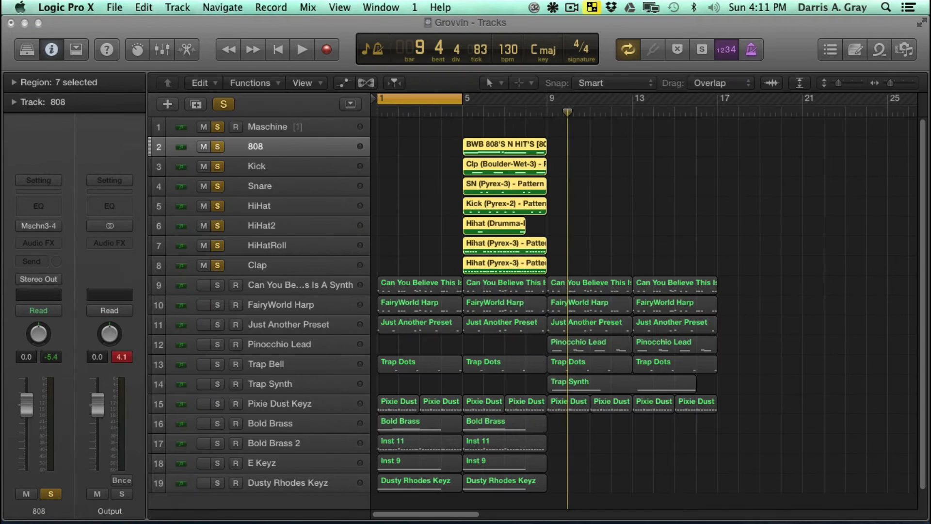
pyautogui.click(573, 154)
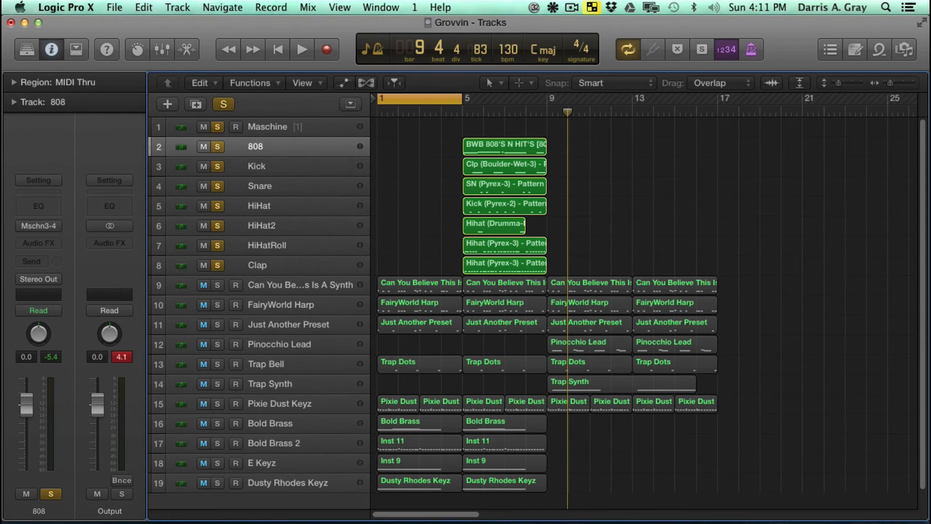
# - Bring the Maschine window back over the arrangement and choose Avid 002 Rack as the Soundflower (2ch) output
pyautogui.moveTo(930, 145); pyautogui.dragTo(769, 67)
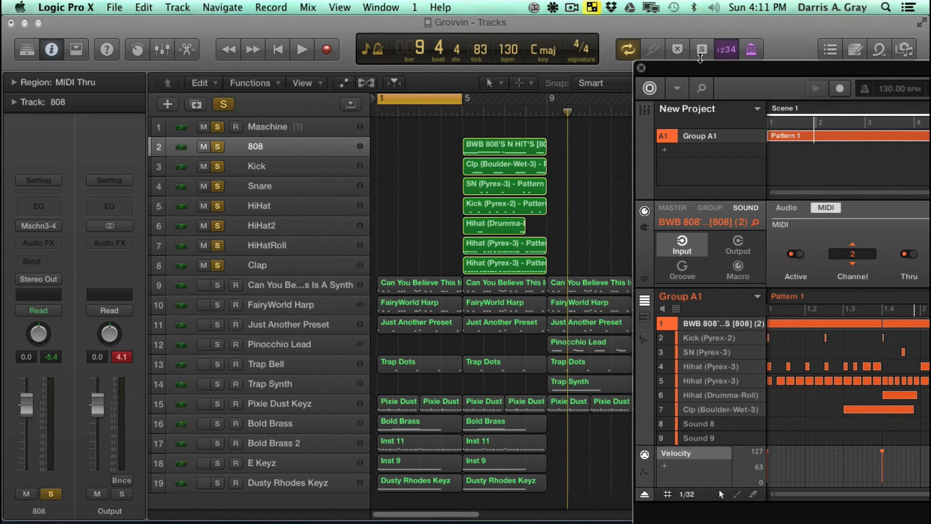
pyautogui.moveTo(708, 68); pyautogui.dragTo(596, 37)
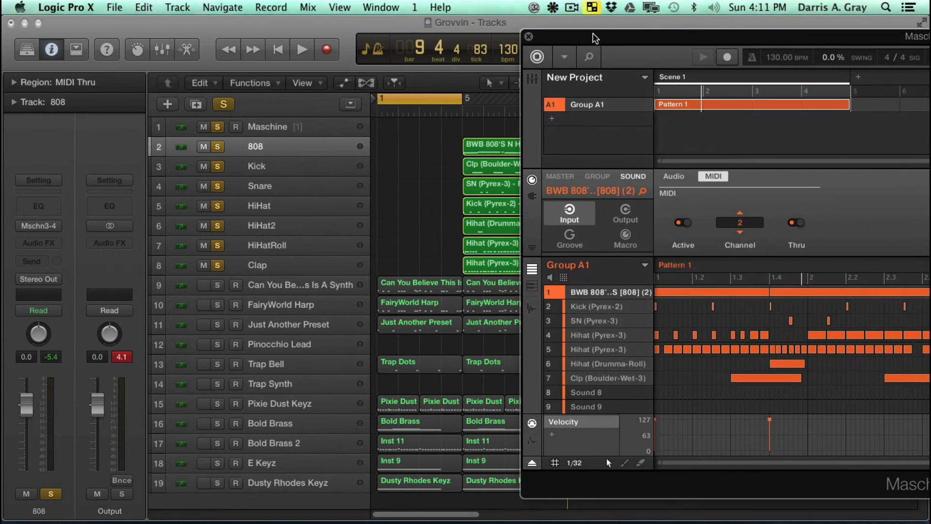
pyautogui.click(553, 7)
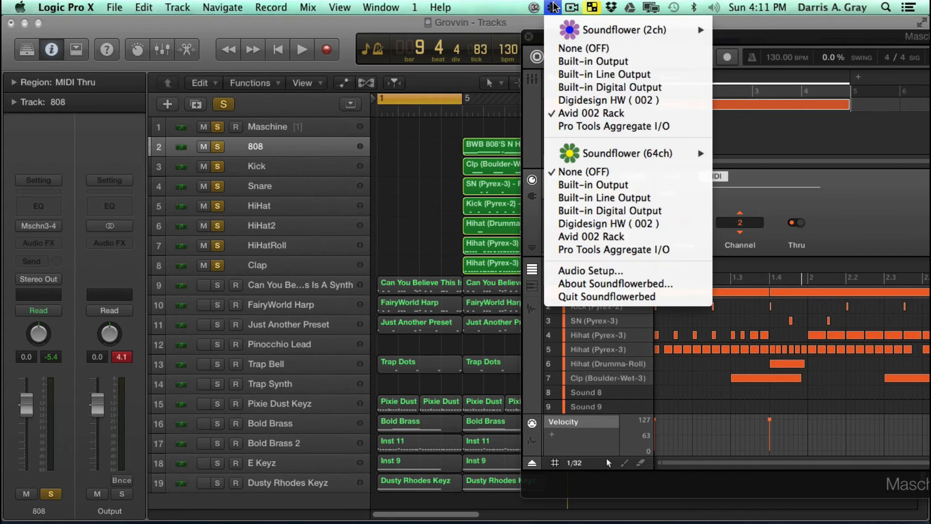
pyautogui.click(589, 113)
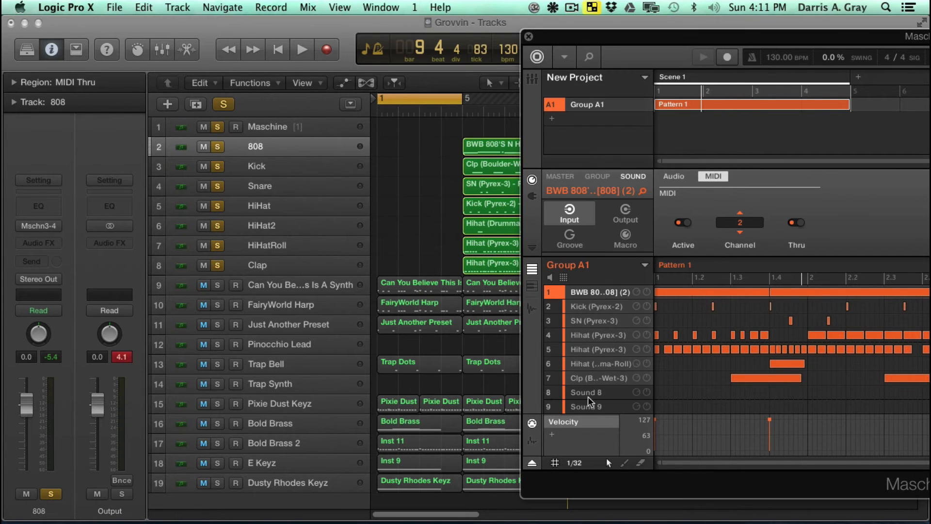
# - Look through the sounds in Maschine's Group A1 and select the Clp (Boulder-Wet-3) sound
pyautogui.scroll(-5, 591, 400)
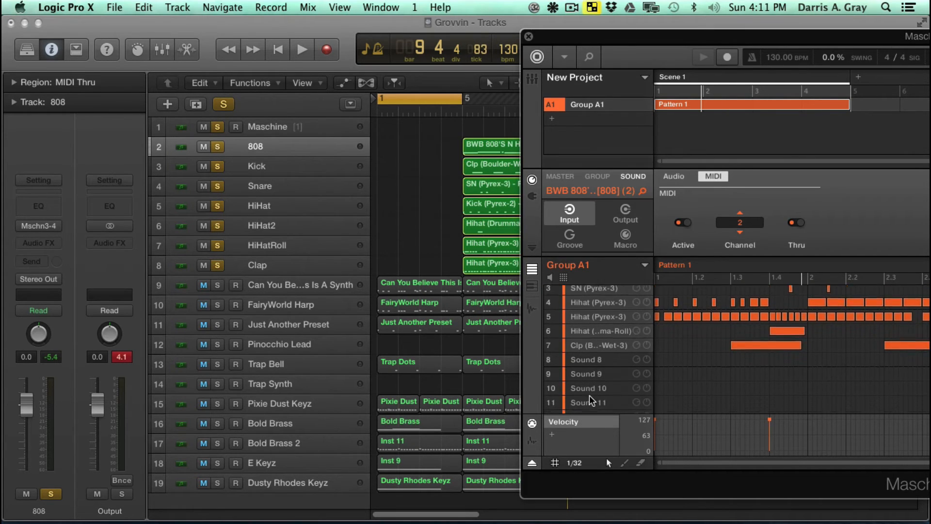
pyautogui.scroll(-2, 591, 401)
pyautogui.scroll(6, 592, 401)
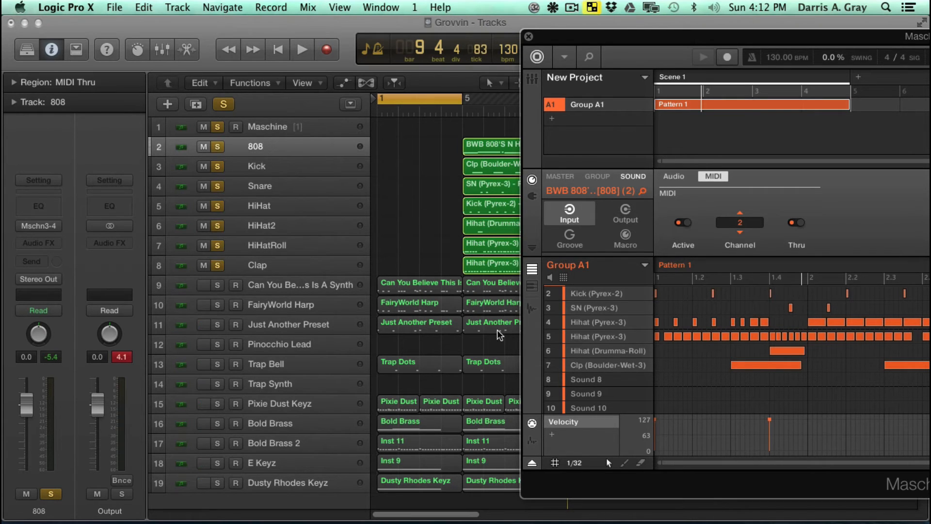
pyautogui.click(589, 381)
pyautogui.click(588, 370)
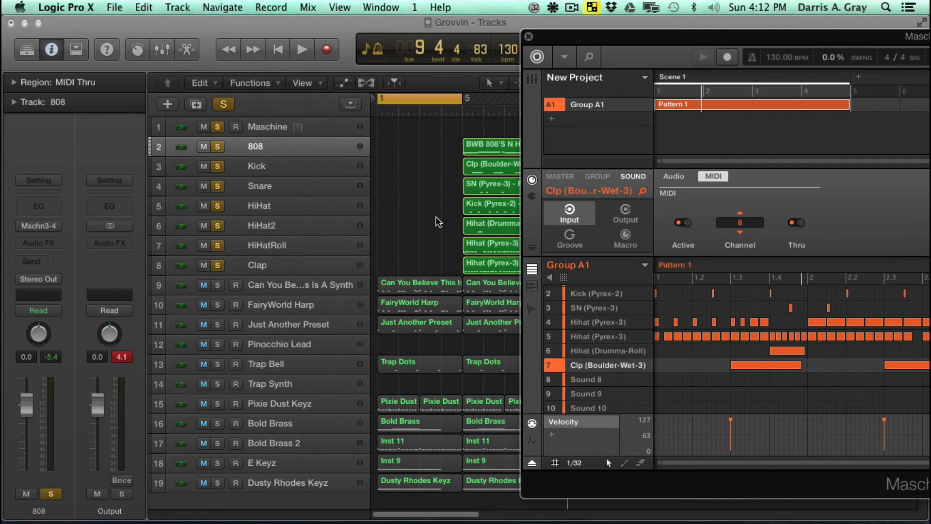
# - View the clap pattern in Maschine's keyboard view, uncover the whole window, and return to the view of all sounds
pyautogui.click(531, 286)
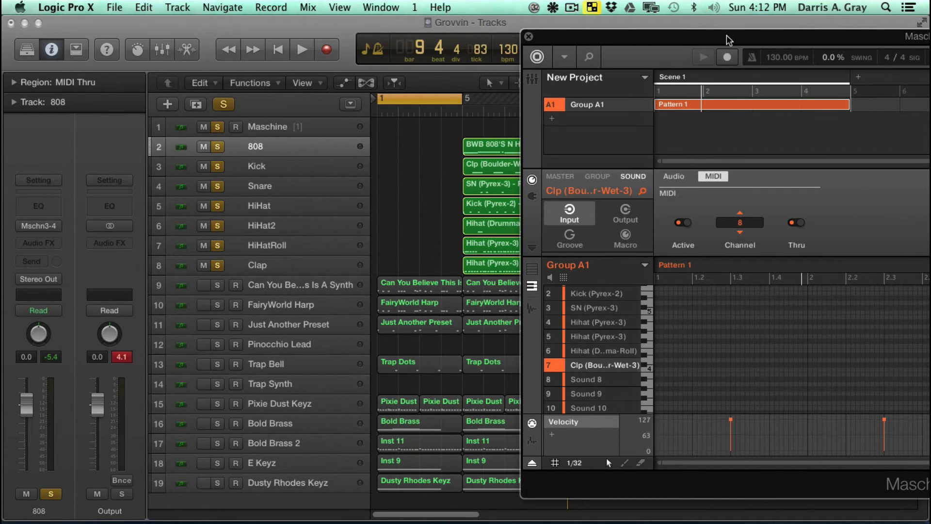
pyautogui.moveTo(727, 37); pyautogui.dragTo(211, 63)
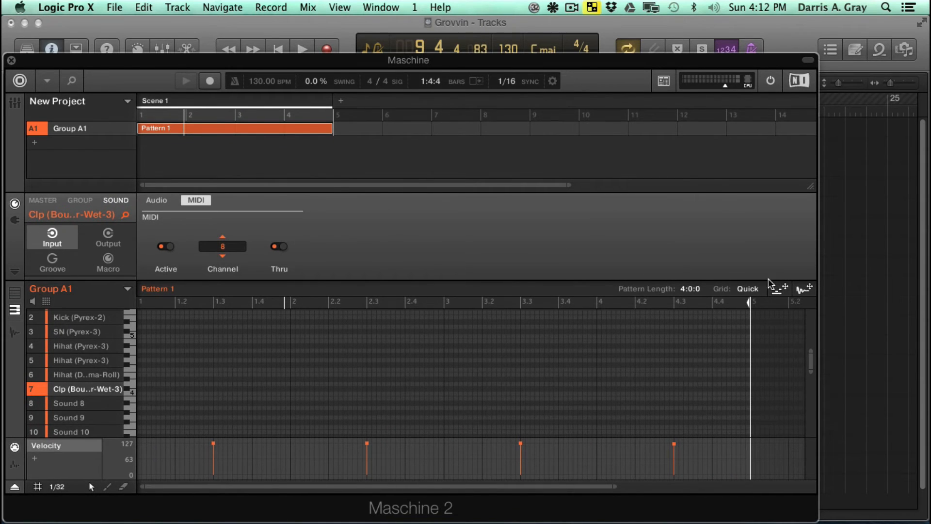
pyautogui.click(15, 293)
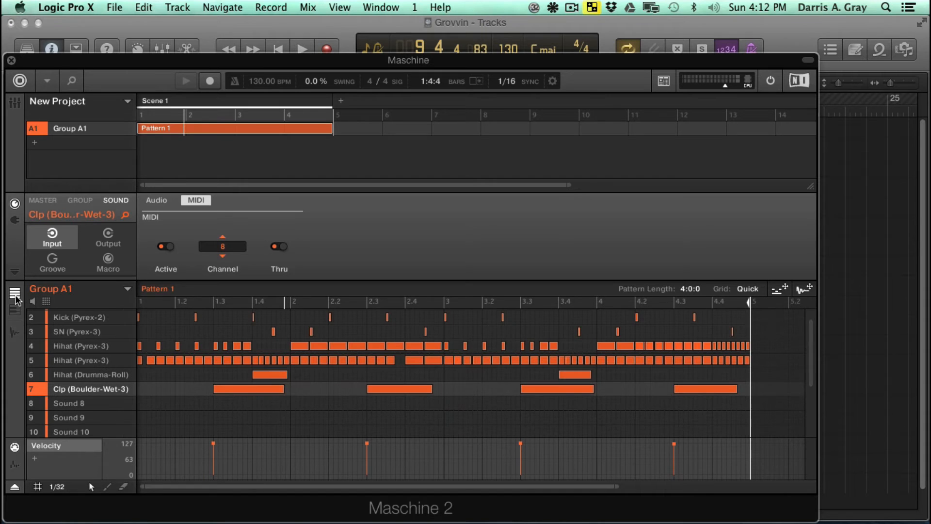
# - Uncover the drum lanes and move the 808, Clp, SN and Kick regions from bar 5 to the opening bars of their matching tracks
pyautogui.moveTo(261, 60); pyautogui.dragTo(828, 78)
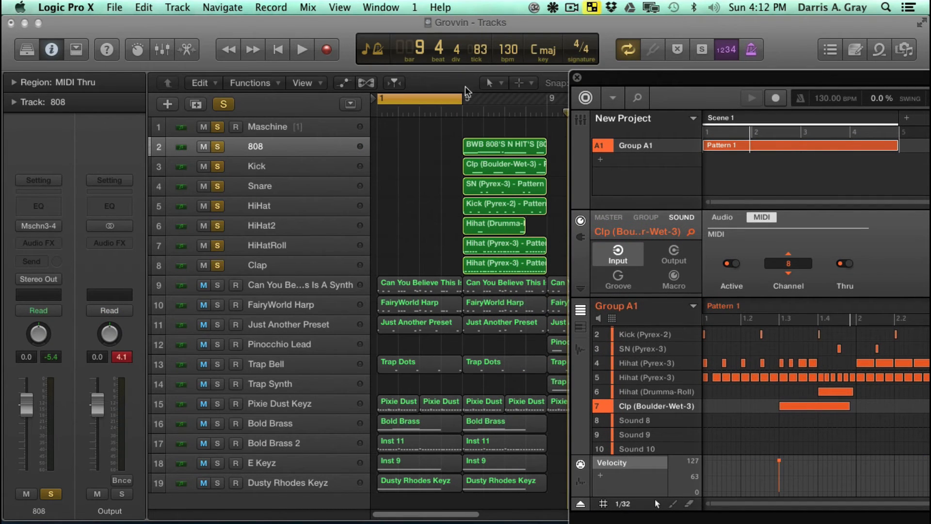
pyautogui.click(436, 20)
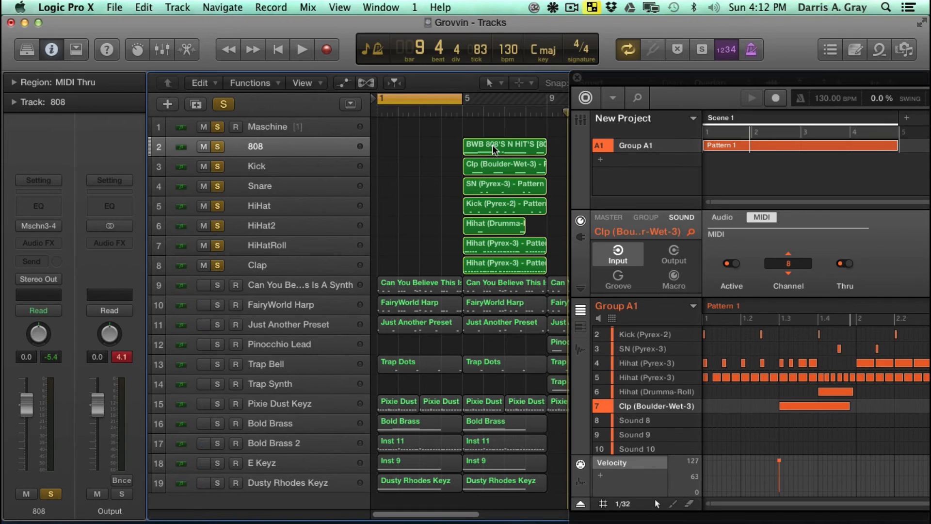
pyautogui.moveTo(492, 149); pyautogui.dragTo(411, 145)
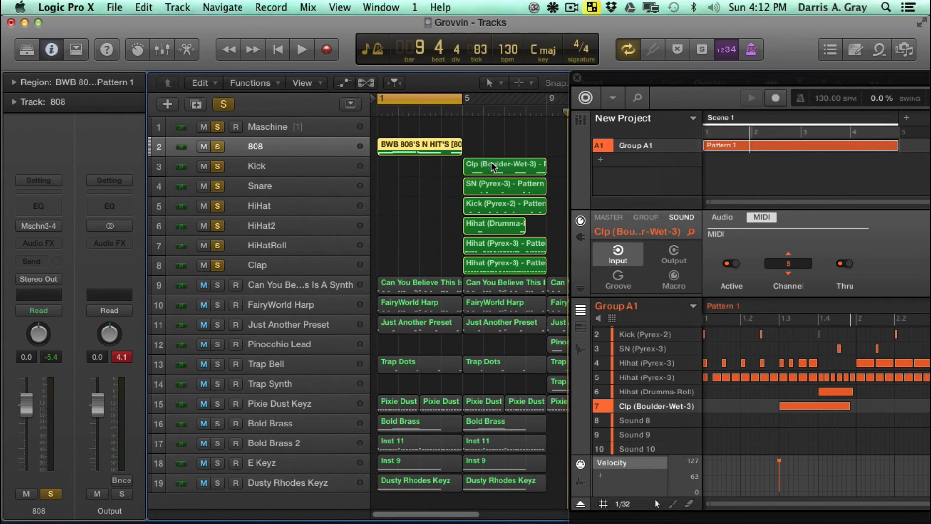
pyautogui.moveTo(482, 170); pyautogui.dragTo(411, 265)
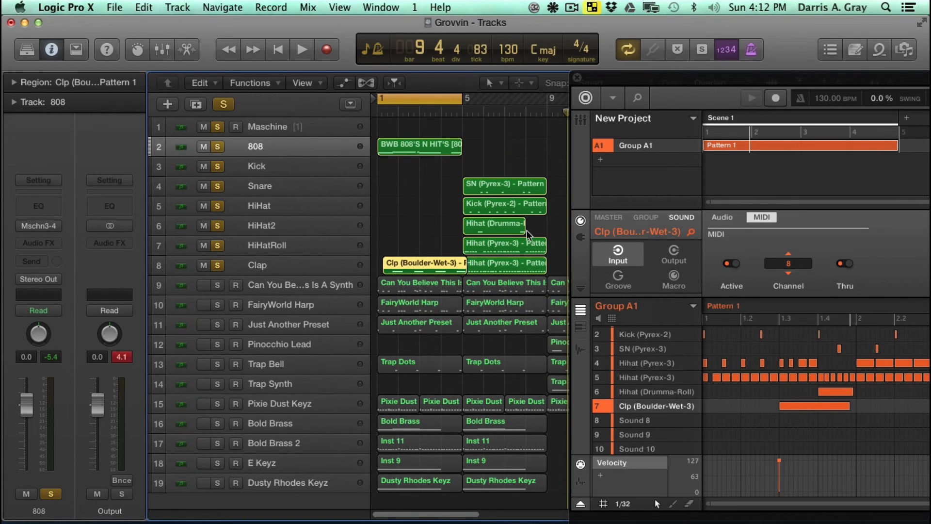
pyautogui.moveTo(509, 186); pyautogui.dragTo(435, 183)
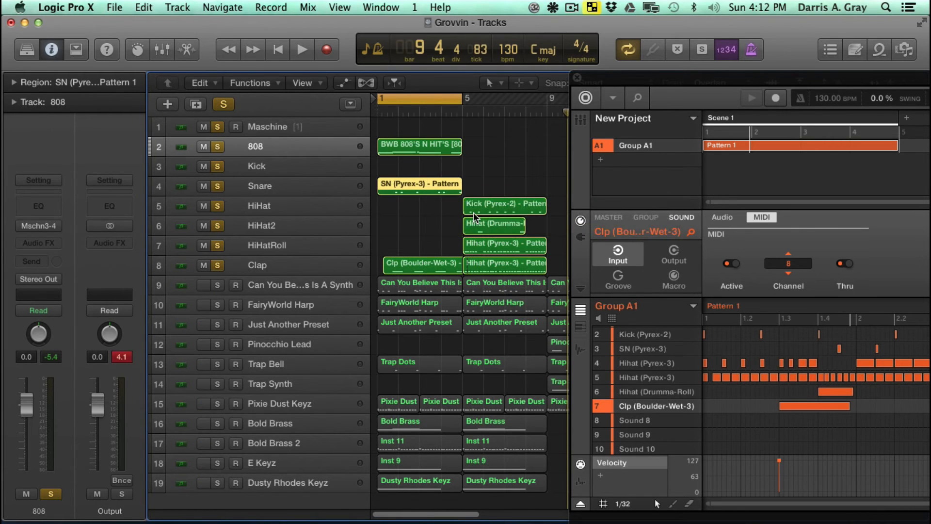
pyautogui.moveTo(501, 209); pyautogui.dragTo(417, 168)
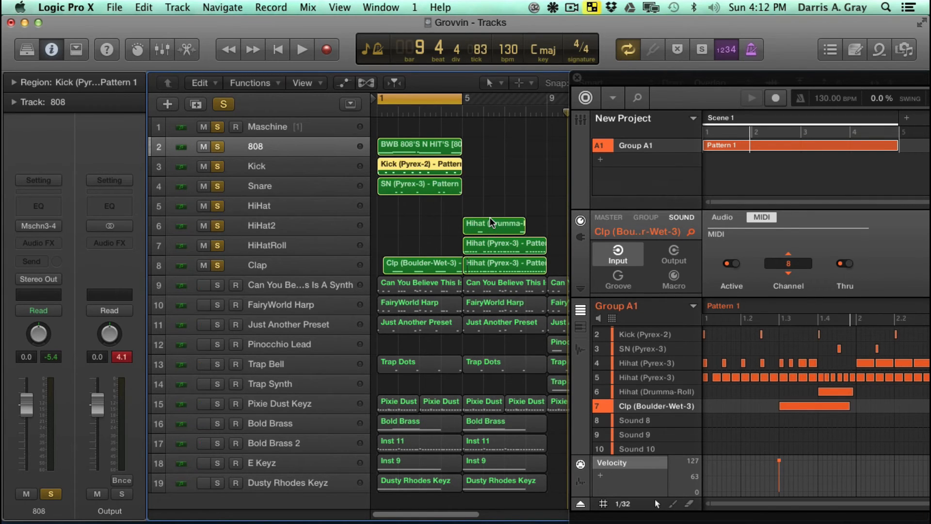
# - Move the Drumma-Roll region to HiHatRoll and the Pyrex-3 hi-hat regions to HiHat and HiHat2, aligning these and the Clp region at bar 1
pyautogui.moveTo(492, 222); pyautogui.dragTo(416, 263)
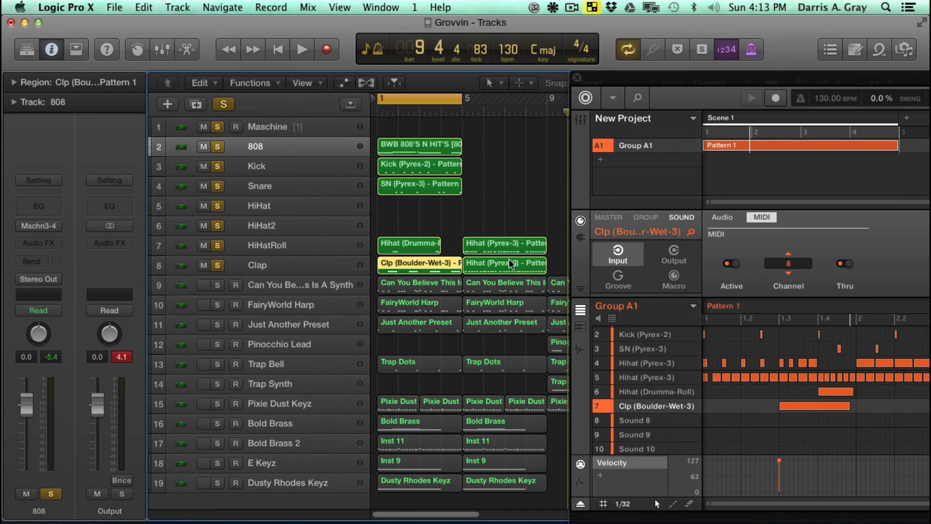
pyautogui.moveTo(498, 246); pyautogui.dragTo(413, 207)
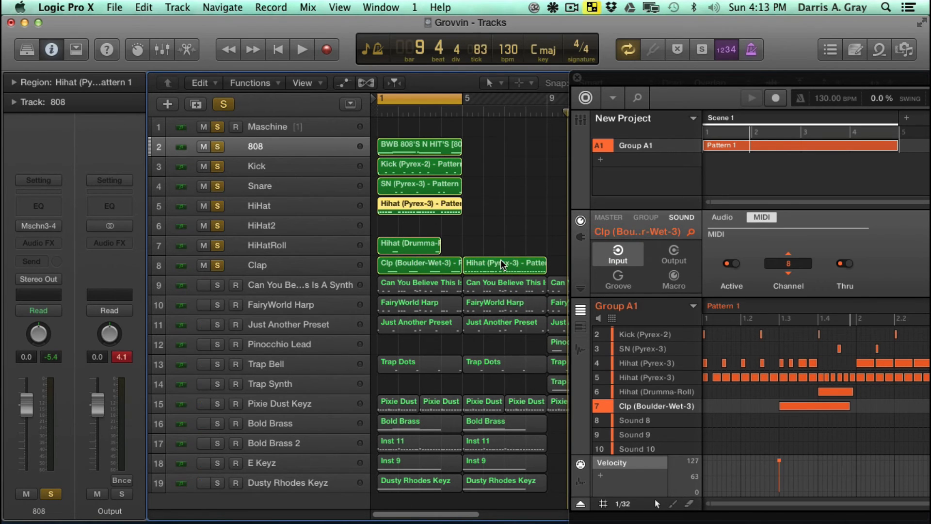
pyautogui.moveTo(506, 266); pyautogui.dragTo(418, 230)
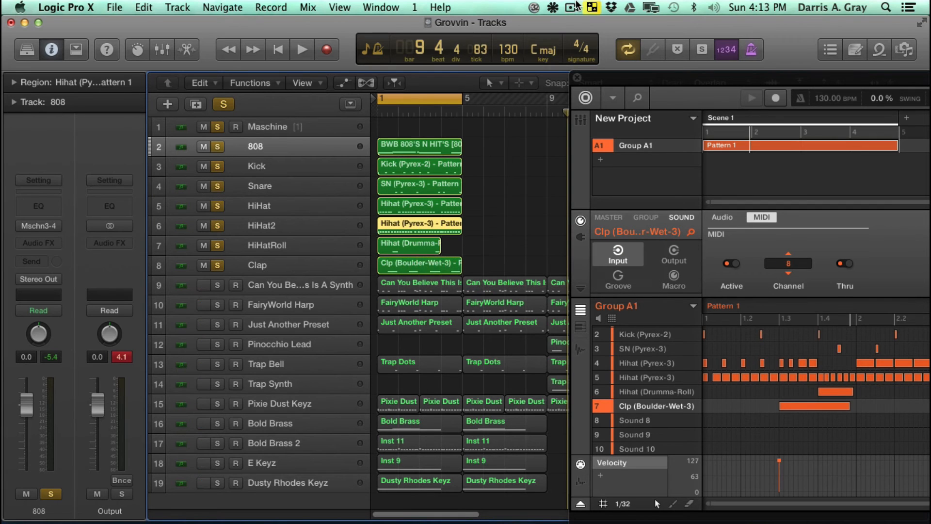
# - Turn off cycle mode and play across bar 5 to check where the drum sounds come from
pyautogui.moveTo(643, 85); pyautogui.dragTo(619, 71)
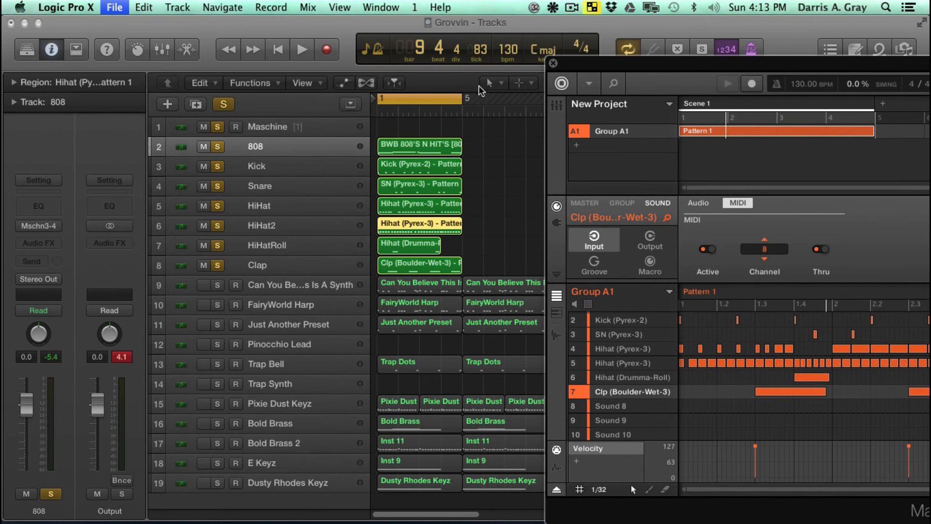
pyautogui.click(436, 101)
pyautogui.press('space')
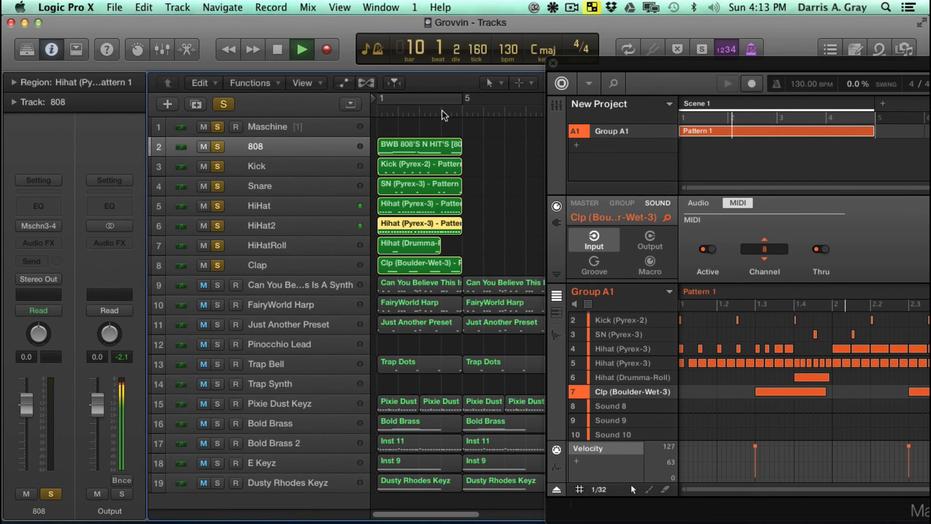
pyautogui.click(442, 113)
pyautogui.press('space')
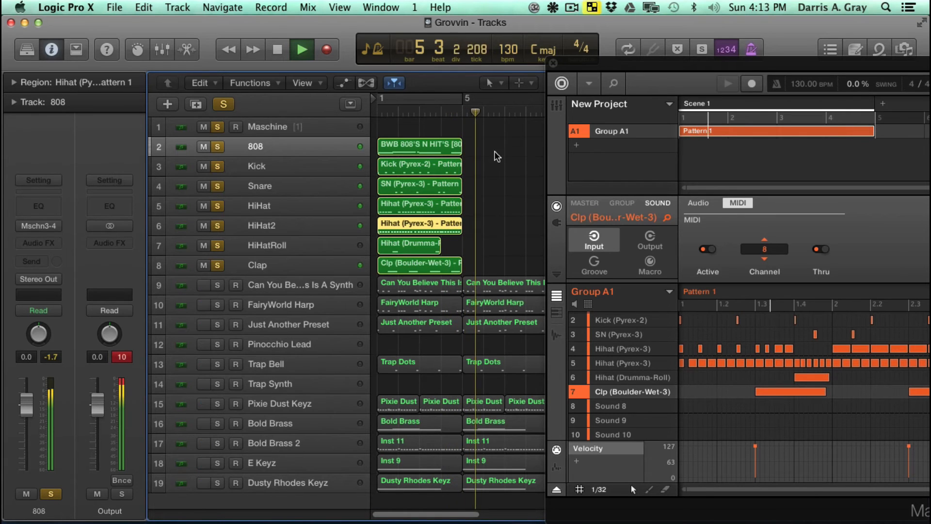
pyautogui.press('space')
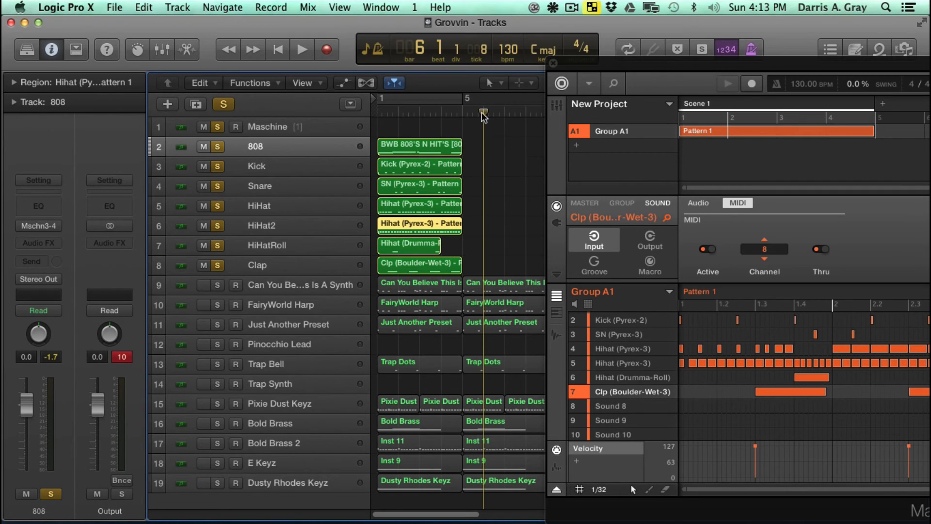
# - Return the playhead to bar 1 and add an empty second scene after Scene 1 in Maschine
pyautogui.click(234, 50)
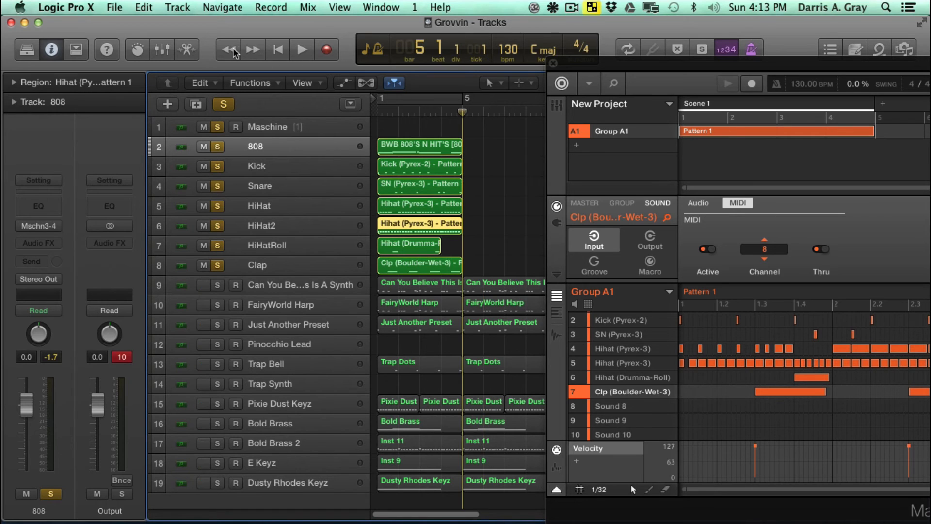
pyautogui.click(276, 51)
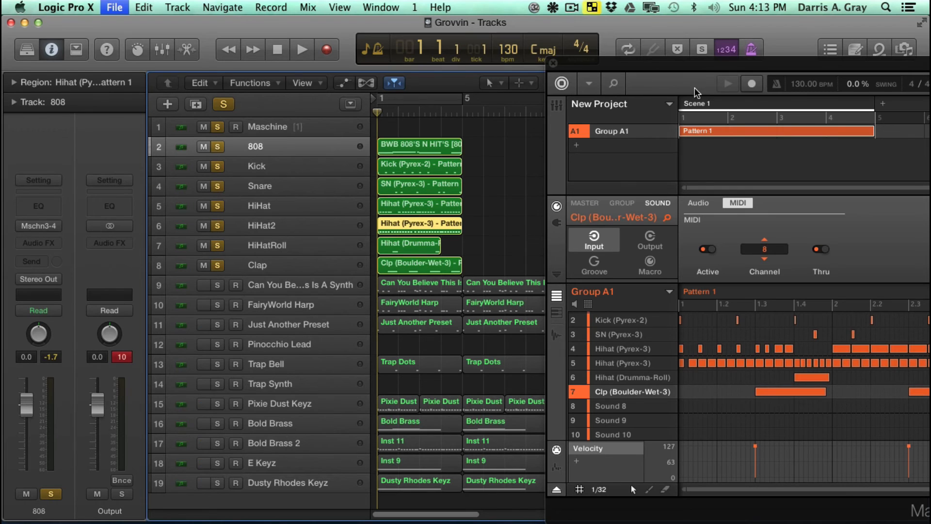
pyautogui.moveTo(712, 69); pyautogui.dragTo(470, 71)
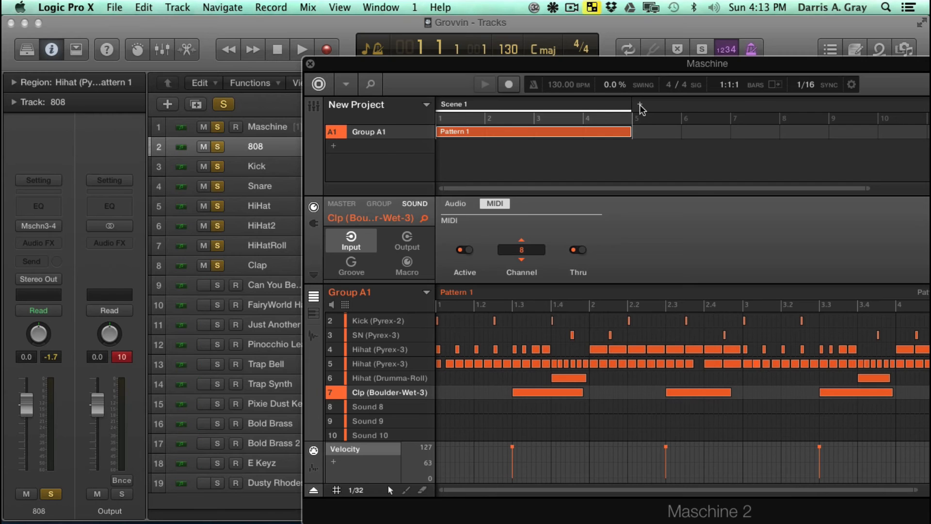
pyautogui.click(640, 104)
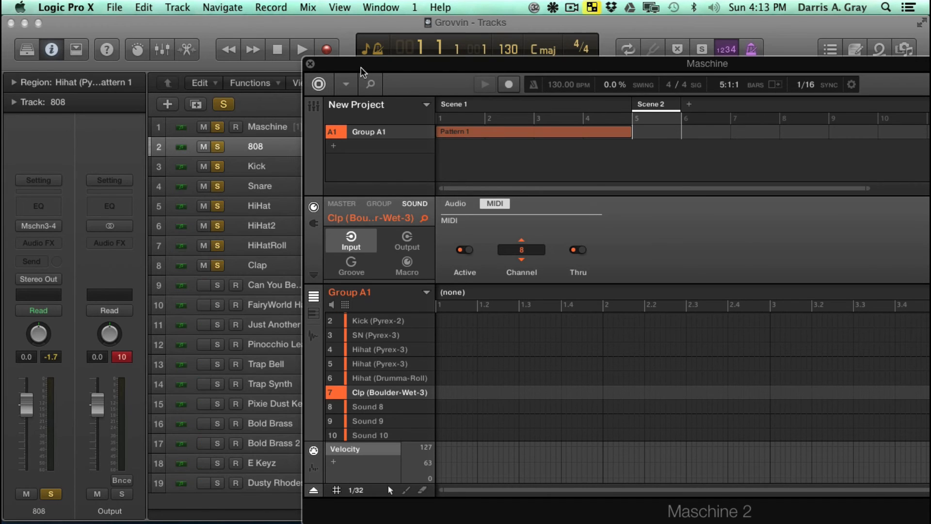
# - Close the Maschine window and play the drum regions from bar 1 until just past bar 5
pyautogui.moveTo(360, 67); pyautogui.dragTo(376, 69)
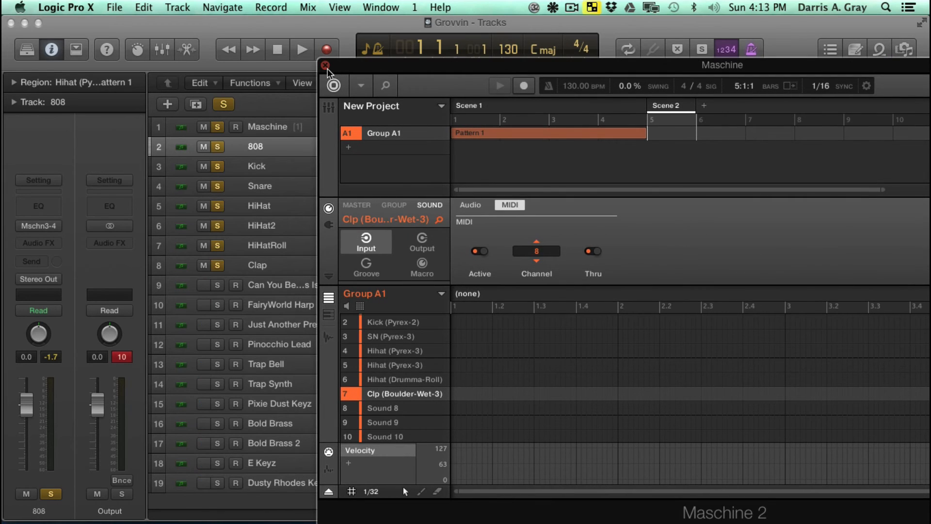
pyautogui.click(326, 65)
pyautogui.press('space')
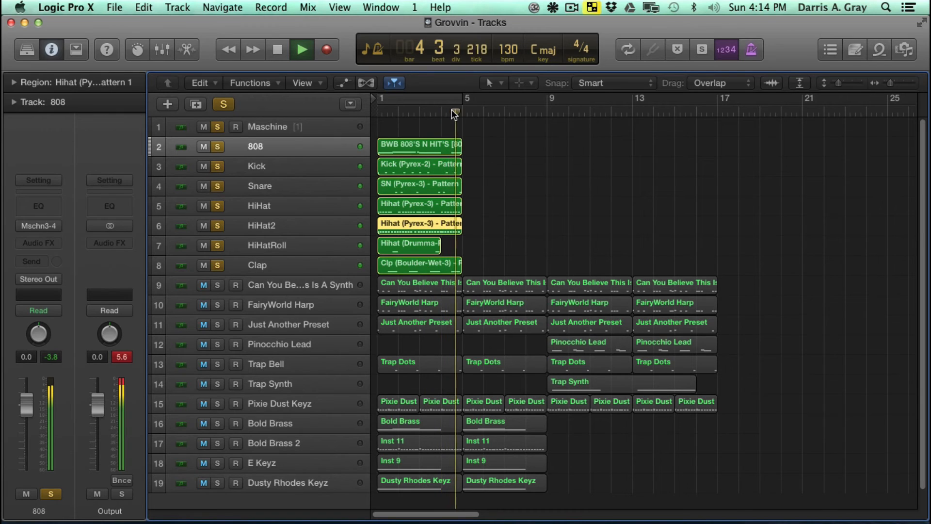
pyautogui.press('space')
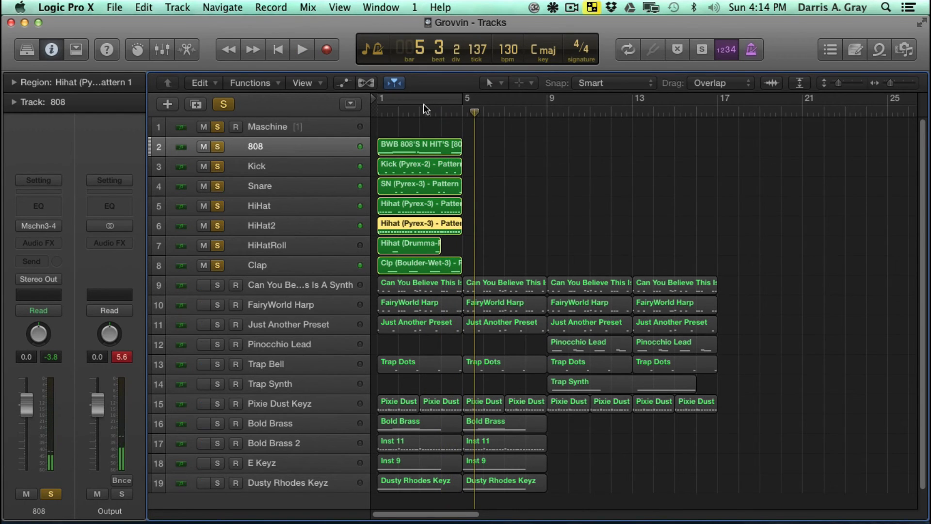
# - Save the project and choose Avid 002 Rack again as the Soundflower (2ch) output
pyautogui.press('super+s')
pyautogui.click(552, 7)
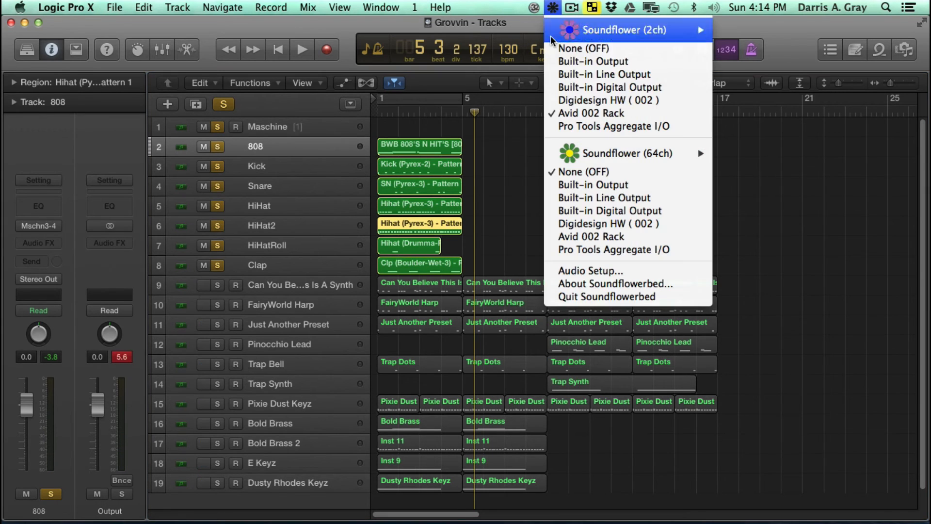
pyautogui.click(587, 110)
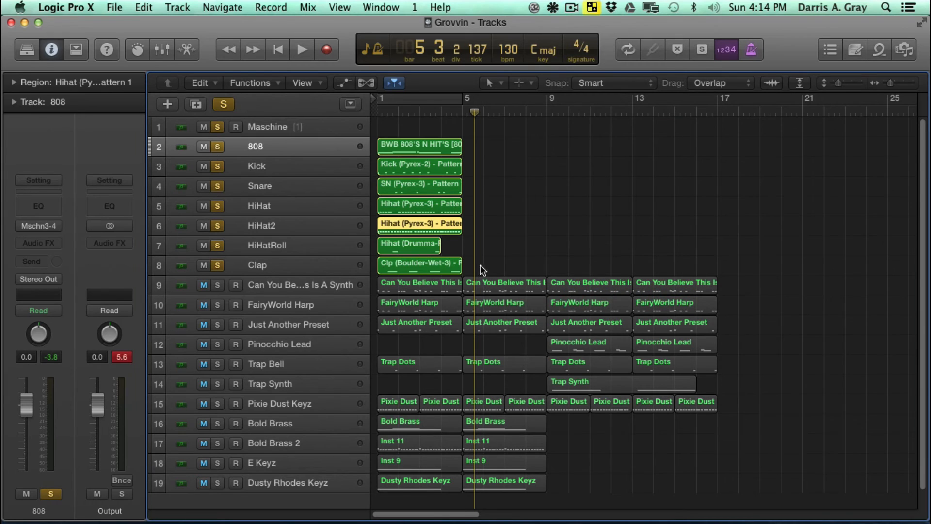
# - Clear the region selection and inspect the Kick and 808 channel strips
pyautogui.click(485, 266)
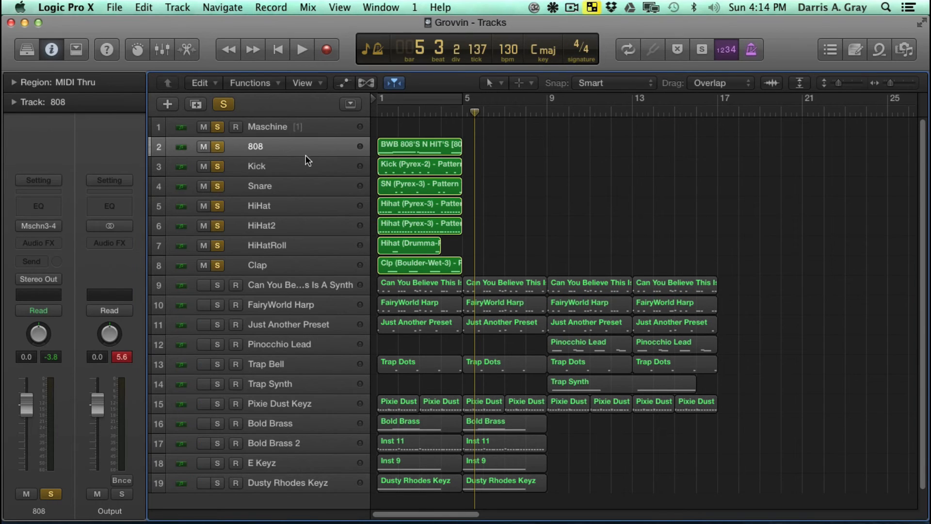
pyautogui.click(294, 161)
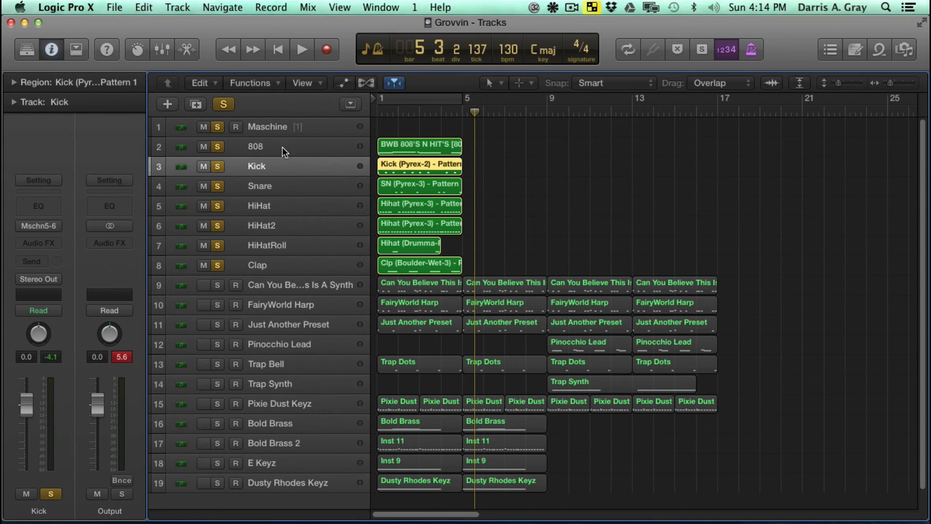
pyautogui.click(282, 146)
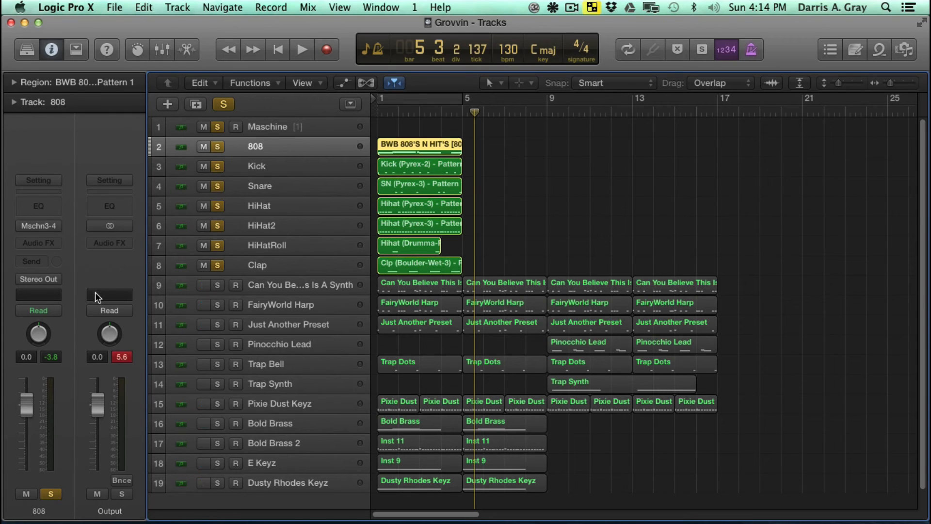
# - Inspect the channel strips of the Kick, Snare, HiHat, HiHat2 and HiHatRoll tracks
pyautogui.click(264, 163)
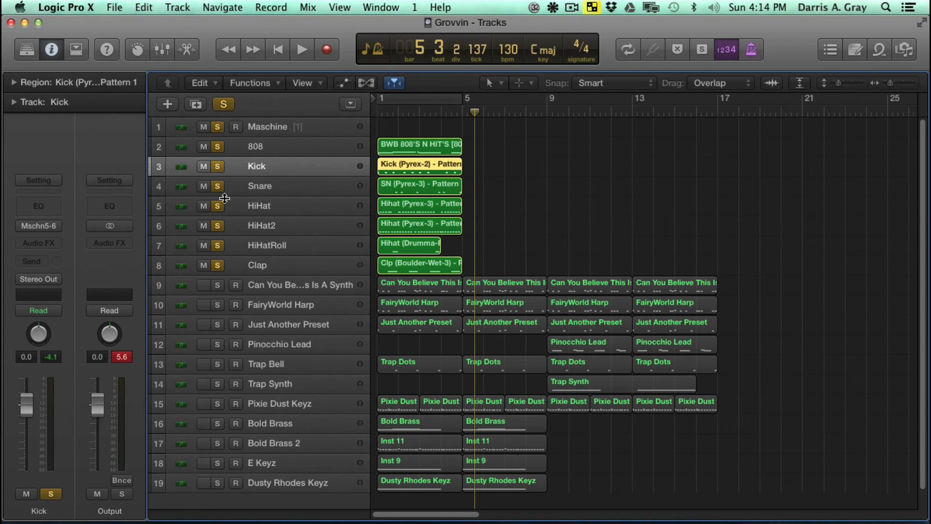
pyautogui.click(252, 189)
pyautogui.click(264, 203)
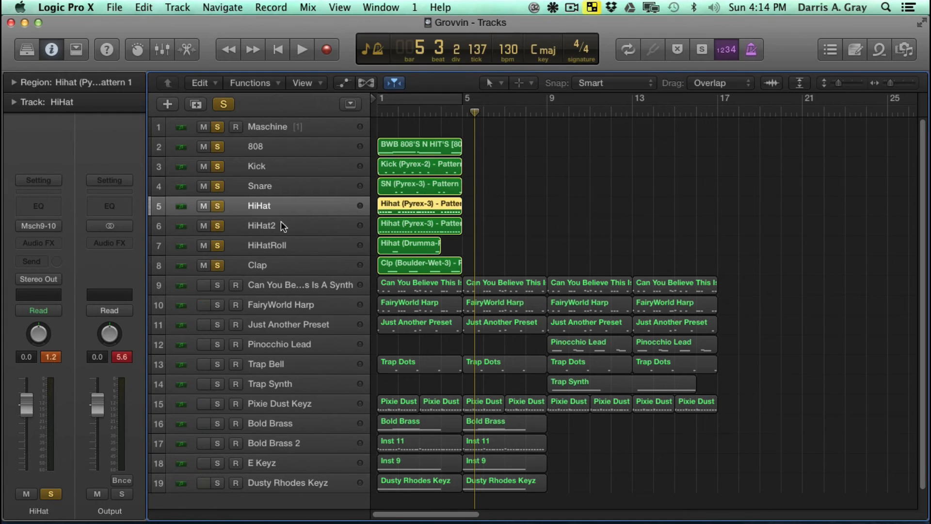
pyautogui.click(279, 229)
pyautogui.click(258, 246)
pyautogui.click(260, 227)
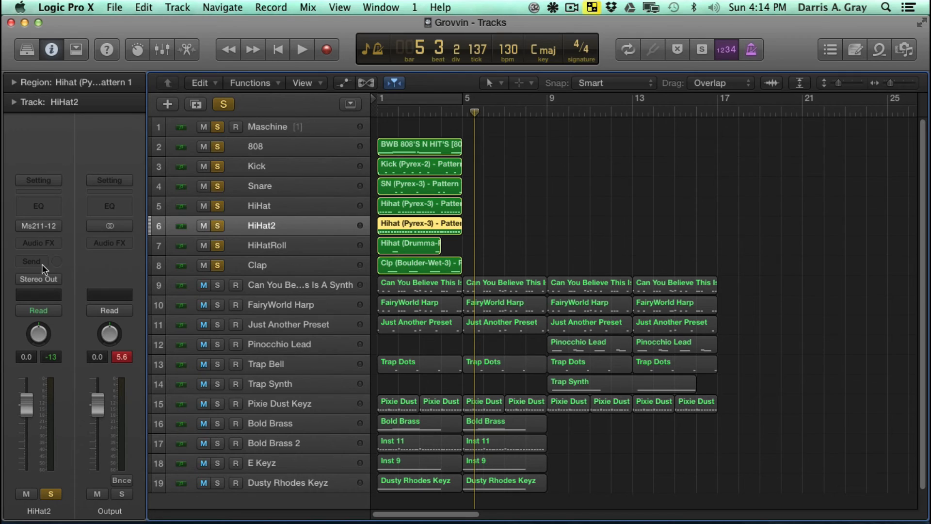
# - Try FabFilter's FF Pro-Q 2 as an audio effect on the HiHat2 channel strip and remove it again
pyautogui.click(50, 246)
pyautogui.moveTo(97, 409)
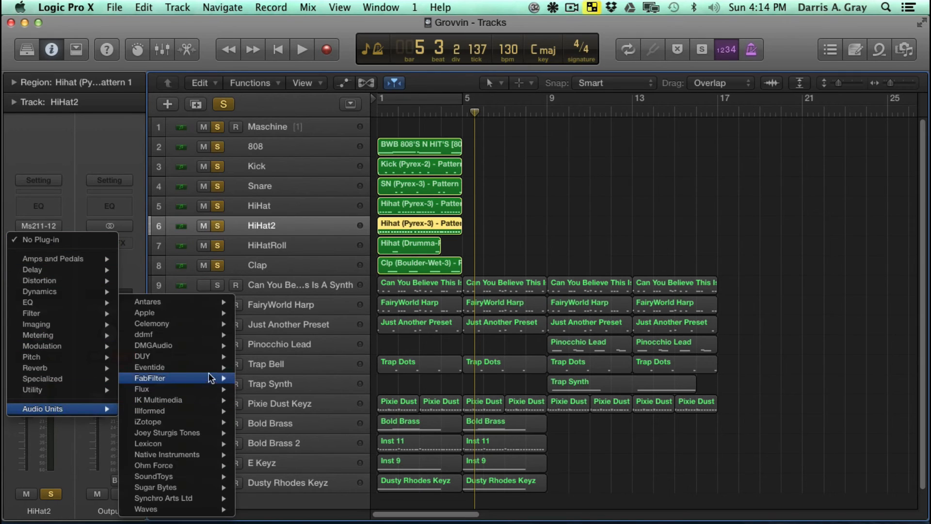
pyautogui.moveTo(218, 381)
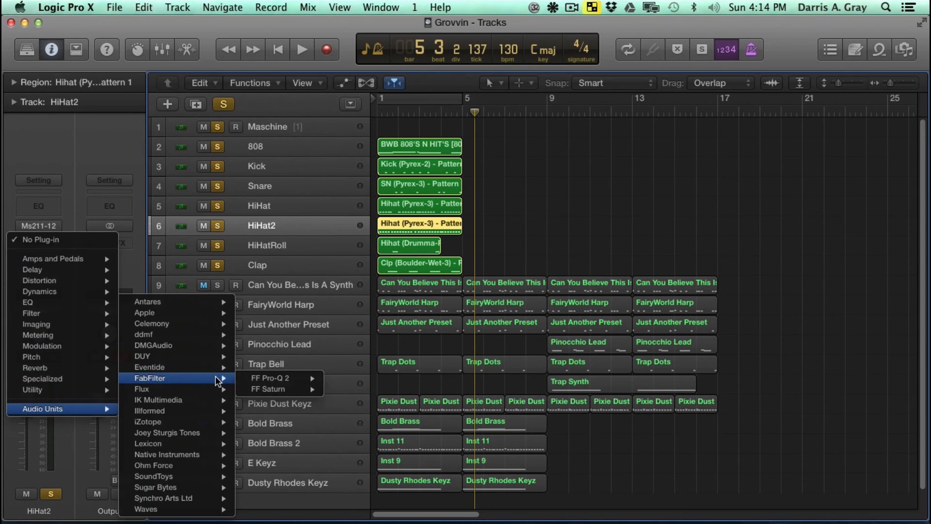
pyautogui.moveTo(308, 388)
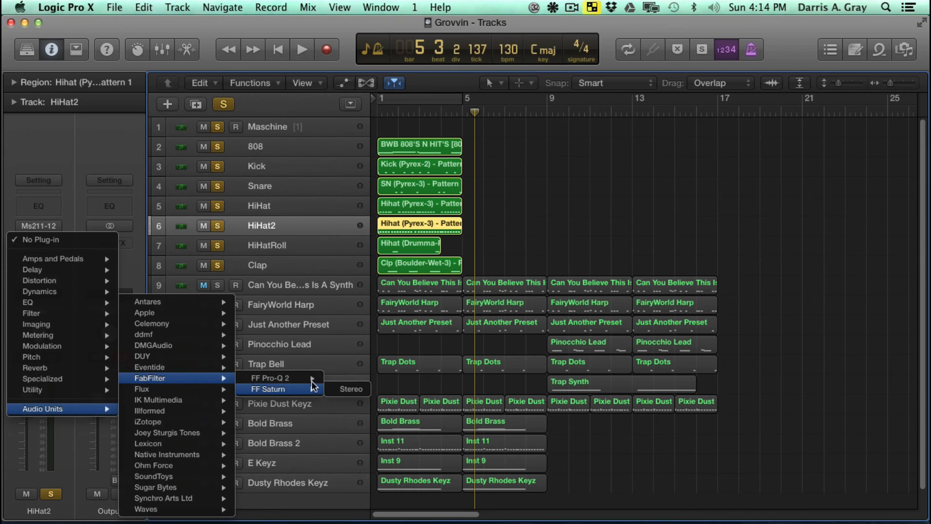
pyautogui.click(358, 384)
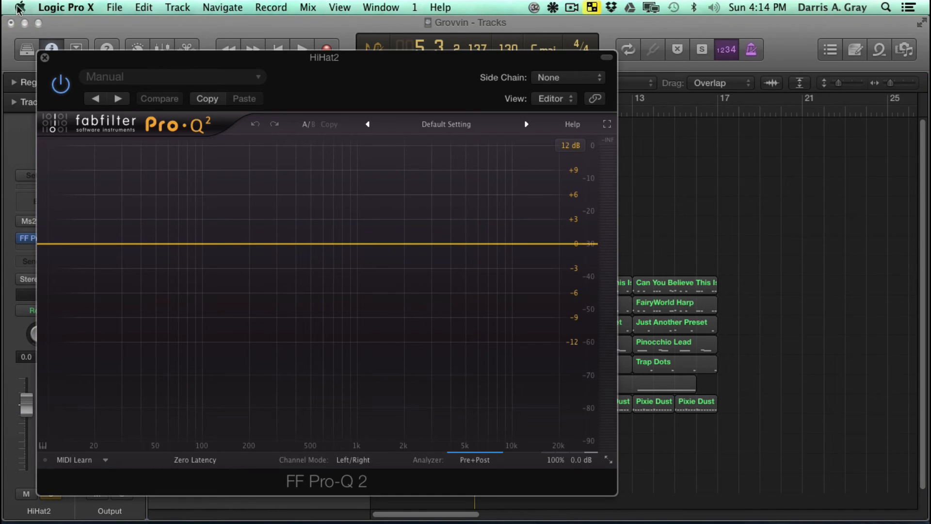
pyautogui.click(45, 57)
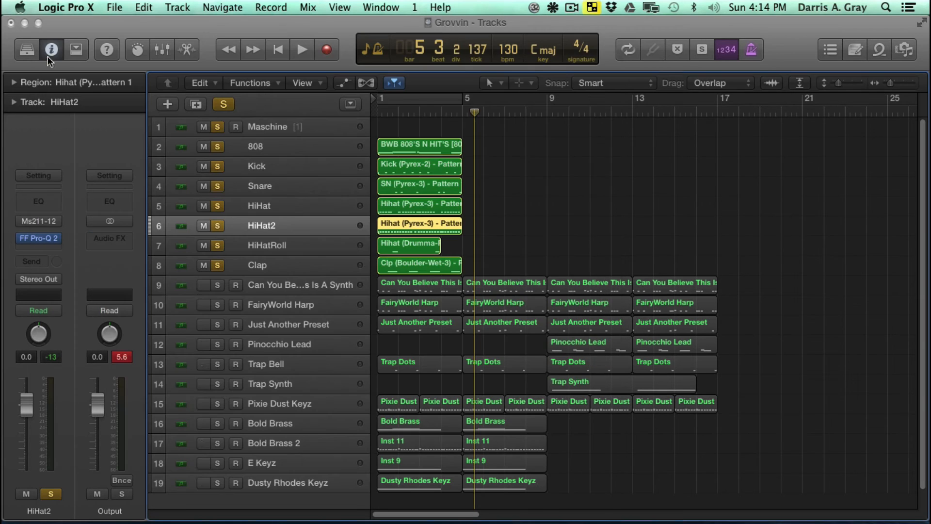
pyautogui.click(57, 238)
pyautogui.click(53, 248)
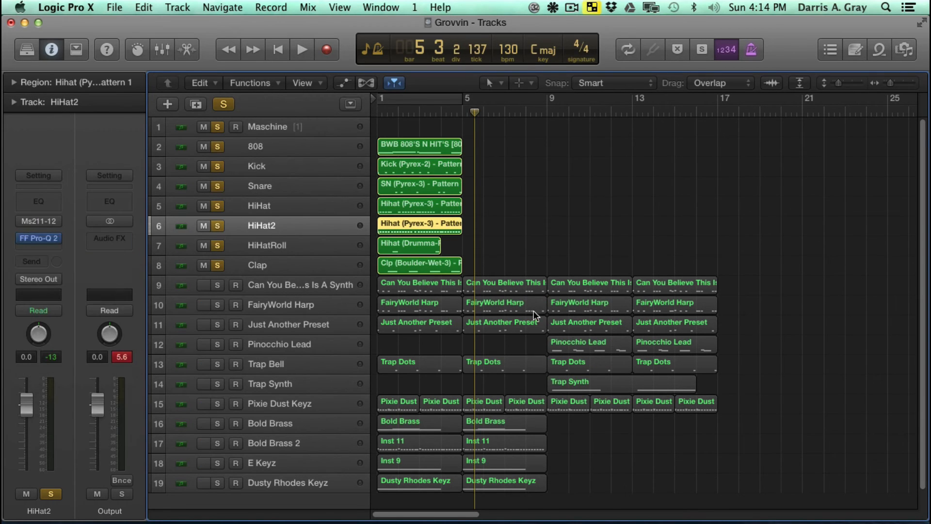
# - Repeat the seven drum regions three times so they run from bar 1 to bar 17, and save the project
pyautogui.moveTo(531, 265); pyautogui.dragTo(379, 138)
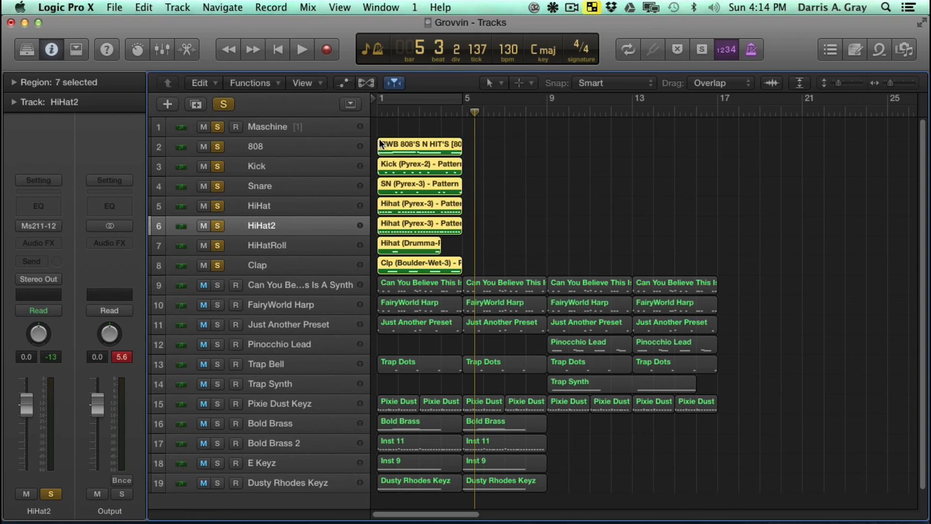
pyautogui.moveTo(513, 265); pyautogui.dragTo(389, 153)
pyautogui.press('super+r')
pyautogui.press('super+r')
pyautogui.press('super+r')
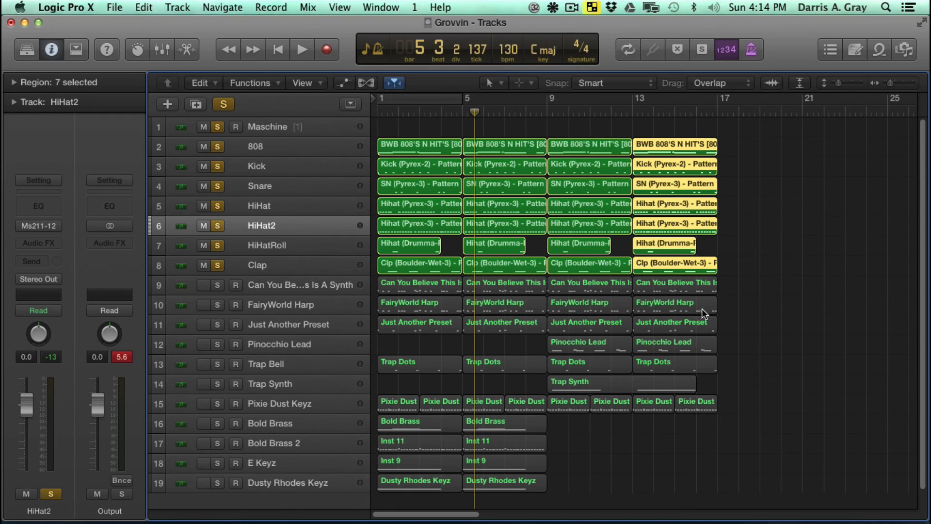
pyautogui.press('super+s')
# - Examine the notes of the first HiHat region in the Piano Roll and return to the arrangement
pyautogui.click(432, 204)
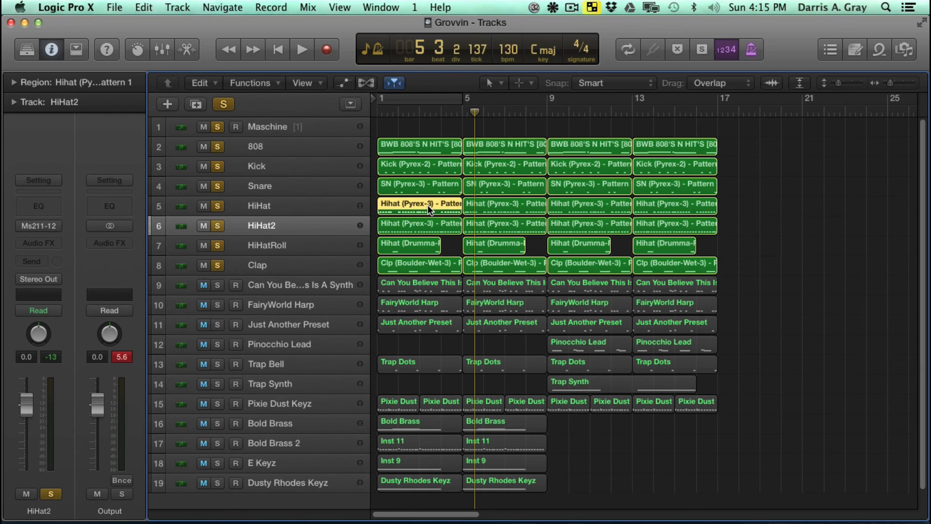
pyautogui.press('super+4')
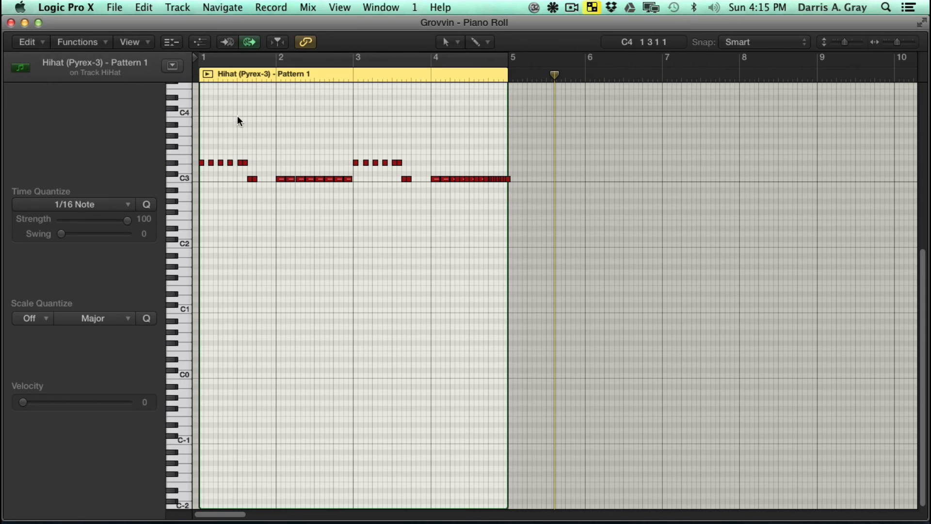
pyautogui.click(12, 23)
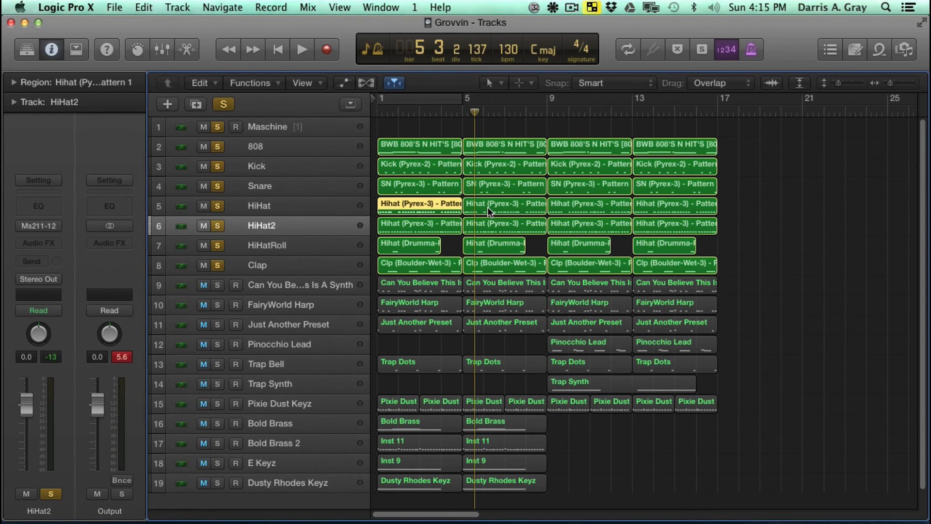
# - Select the HiHat track and repeat the bar 9–17 regions of tracks 9 to 15 once, starting at bar 17
pyautogui.click(295, 205)
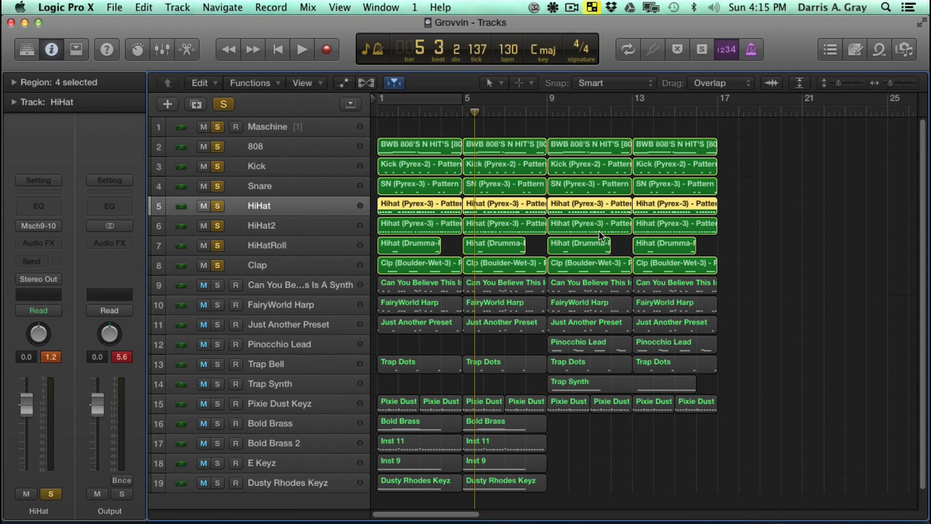
pyautogui.click(717, 112)
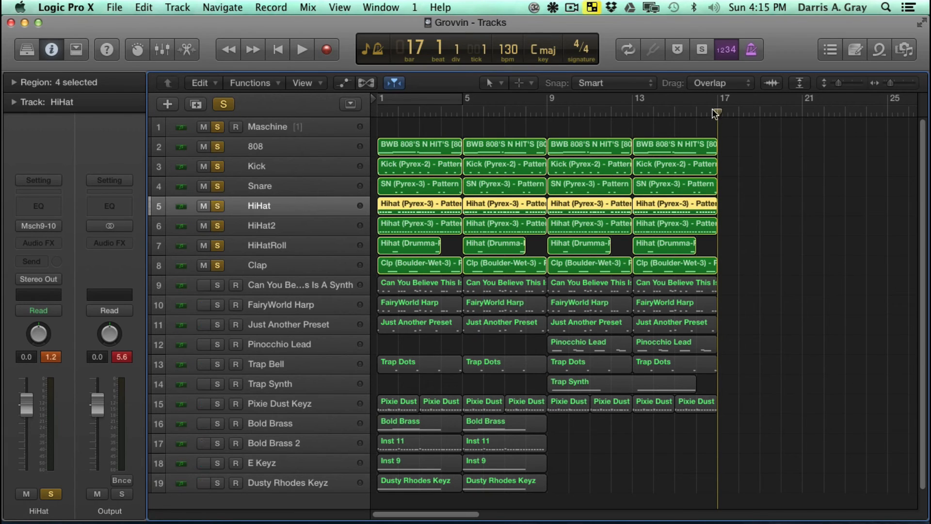
pyautogui.moveTo(742, 402); pyautogui.dragTo(572, 285)
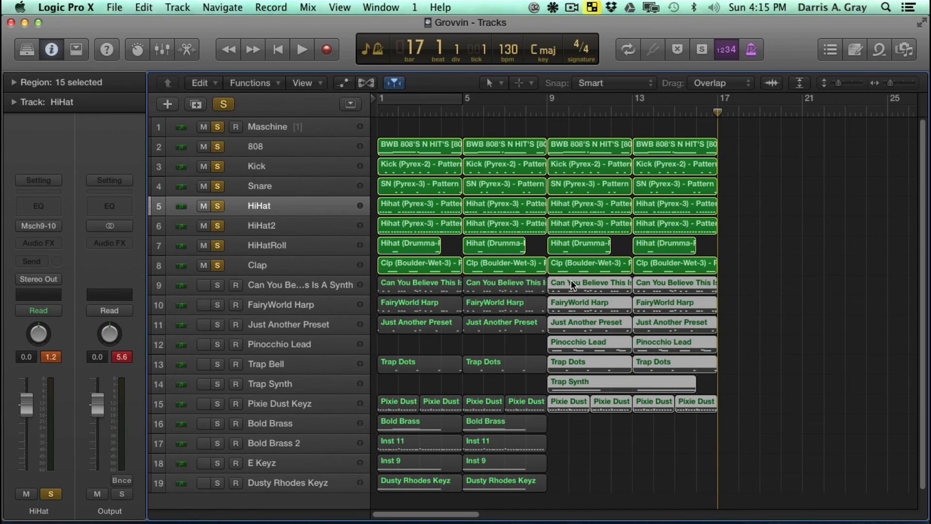
pyautogui.press('super+r')
# - Play briefly from bar 17 and turn off solo on the Maschine track and the seven drum tracks
pyautogui.press('space')
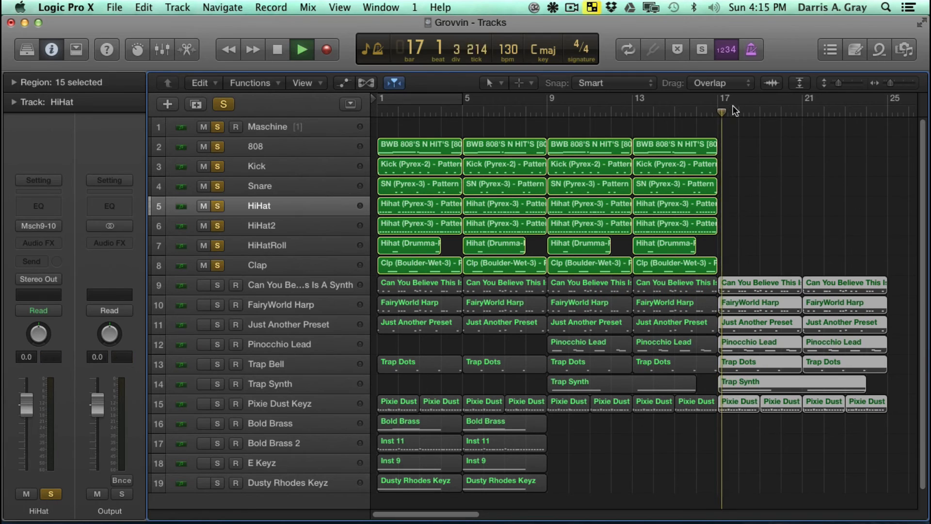
pyautogui.press('space')
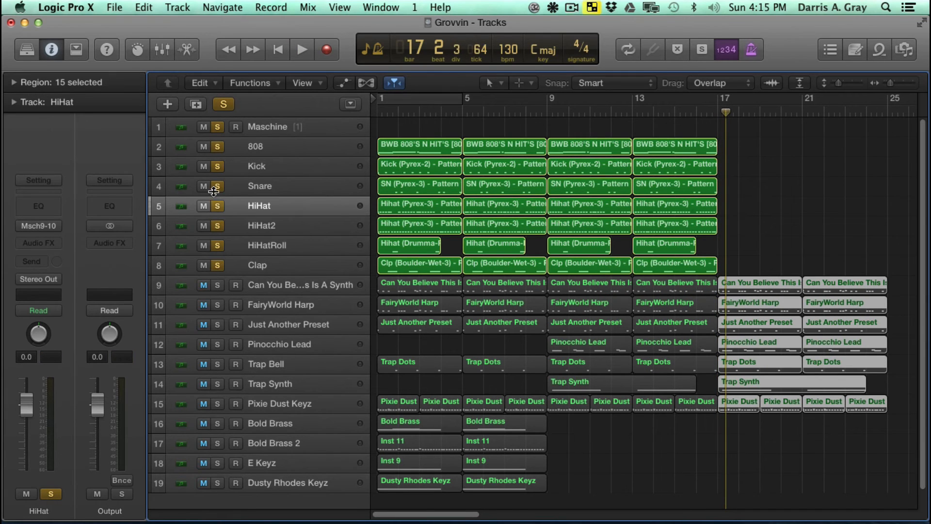
pyautogui.moveTo(217, 125); pyautogui.dragTo(215, 265)
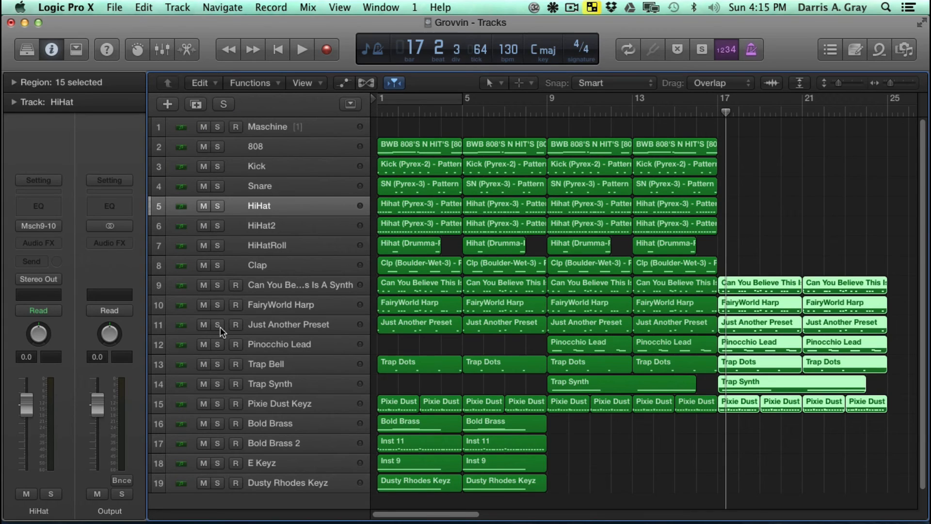
# - Record a hi-hat part on the HiHat track from bar 17 until bar 21 over the melodic regions
pyautogui.press('space')
pyautogui.press('space')
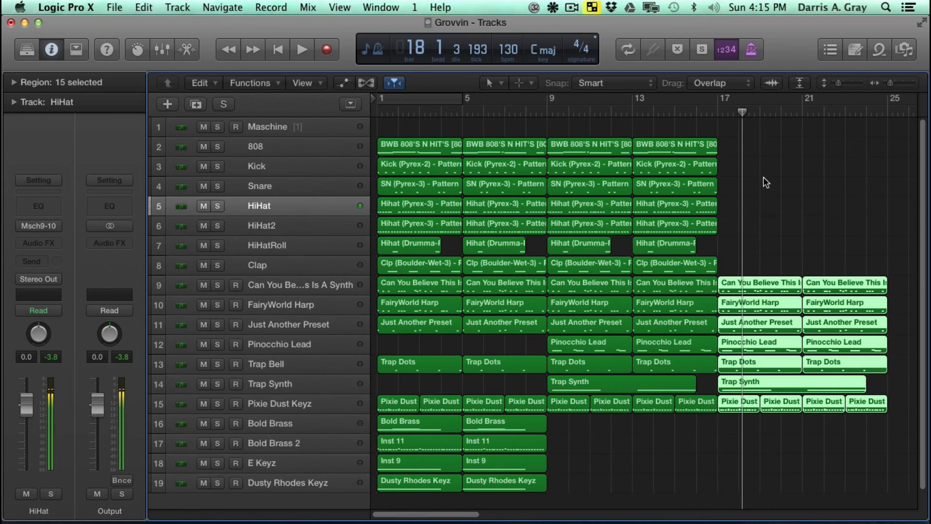
pyautogui.click(716, 109)
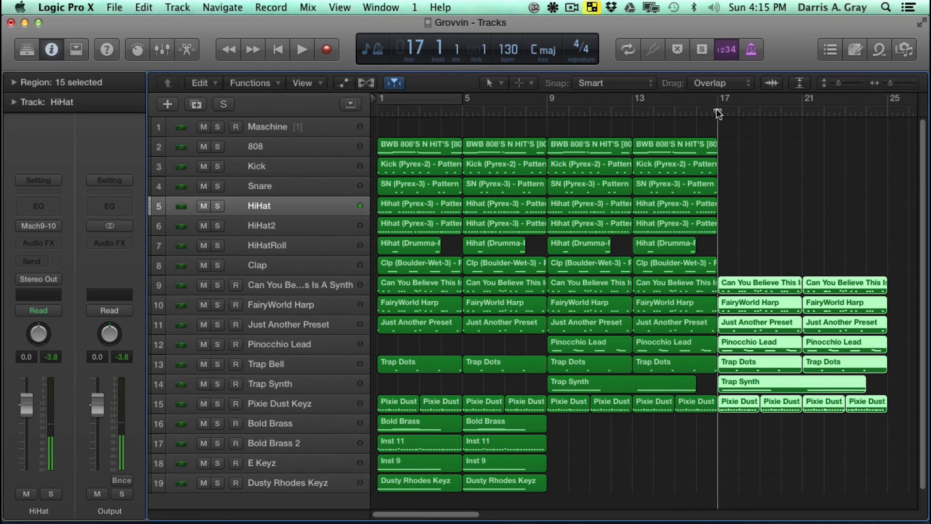
pyautogui.press('space')
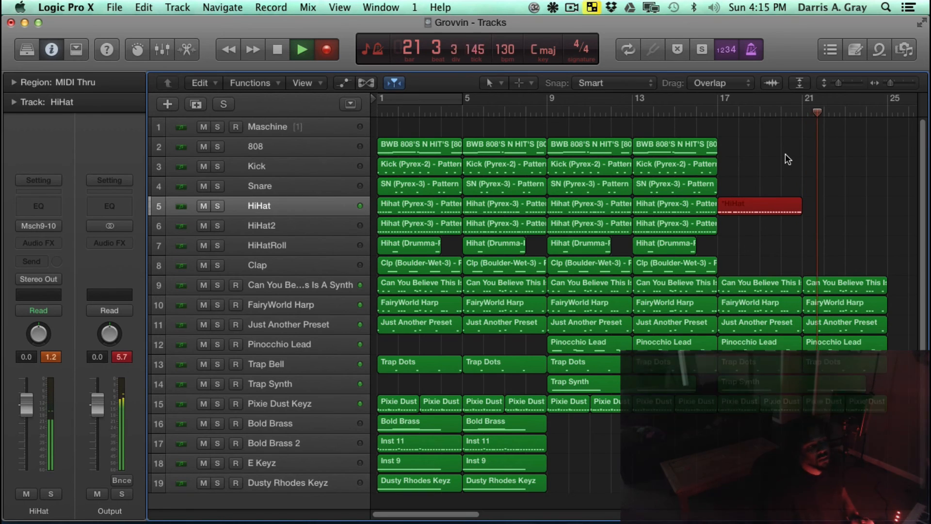
pyautogui.press('space')
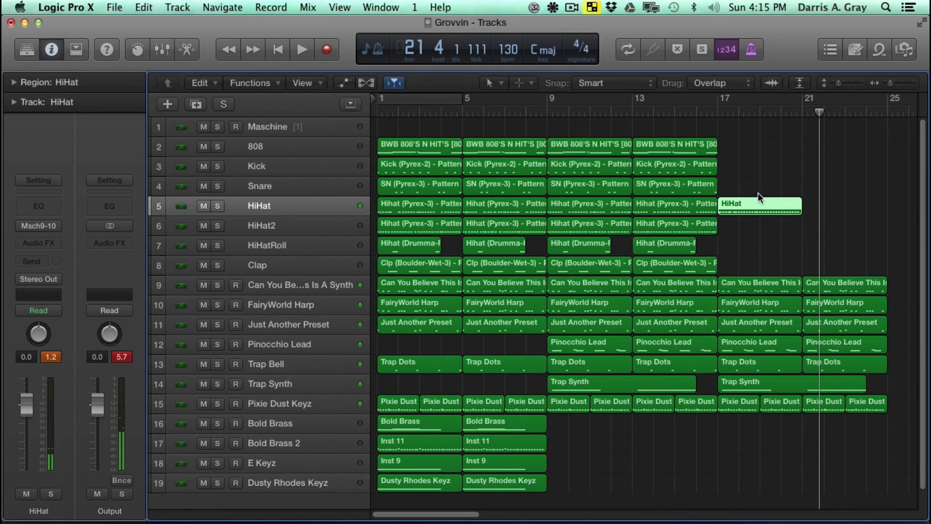
# - Play back the recorded HiHat region from bar 17 until about bar 19
pyautogui.click(718, 108)
pyautogui.press('space')
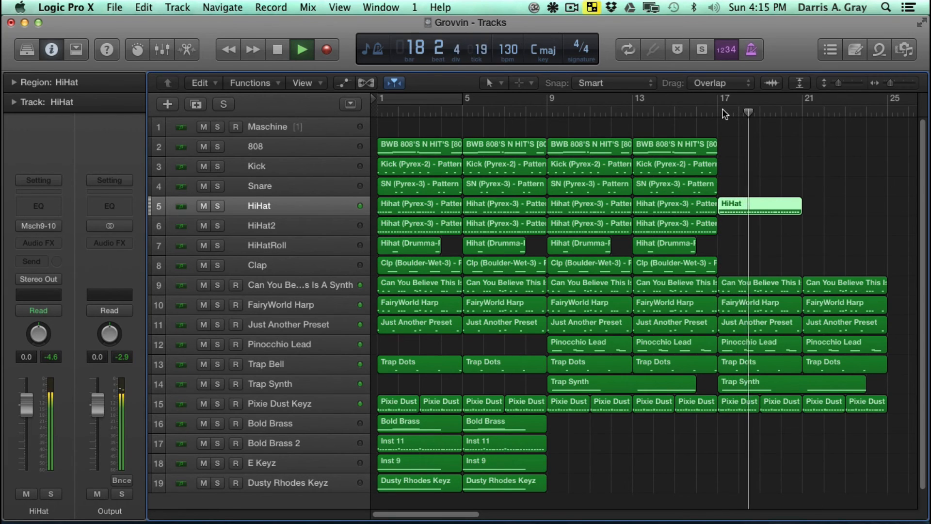
pyautogui.press('space')
# - Compare the notes of the HiHat region at bar 13 and the HiHat2 region at bar 9 in the Piano Roll
pyautogui.click(688, 205)
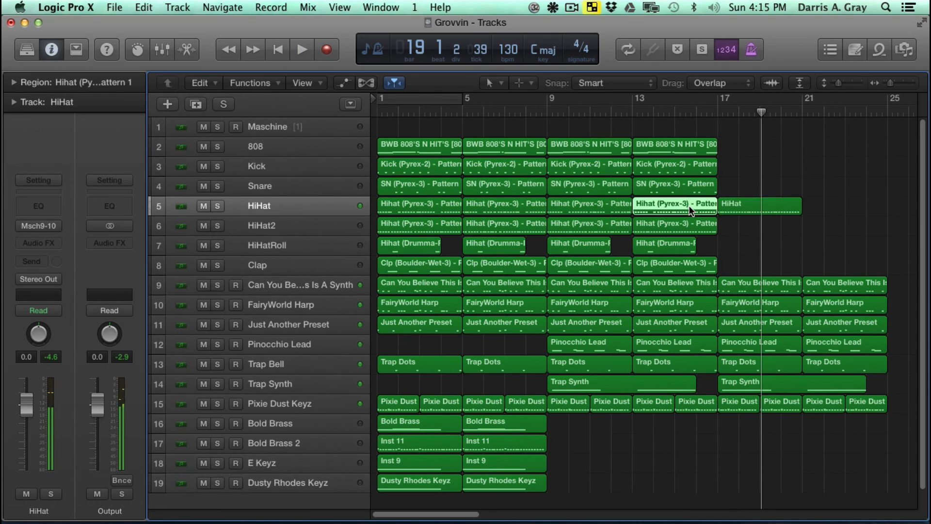
pyautogui.press('super+4')
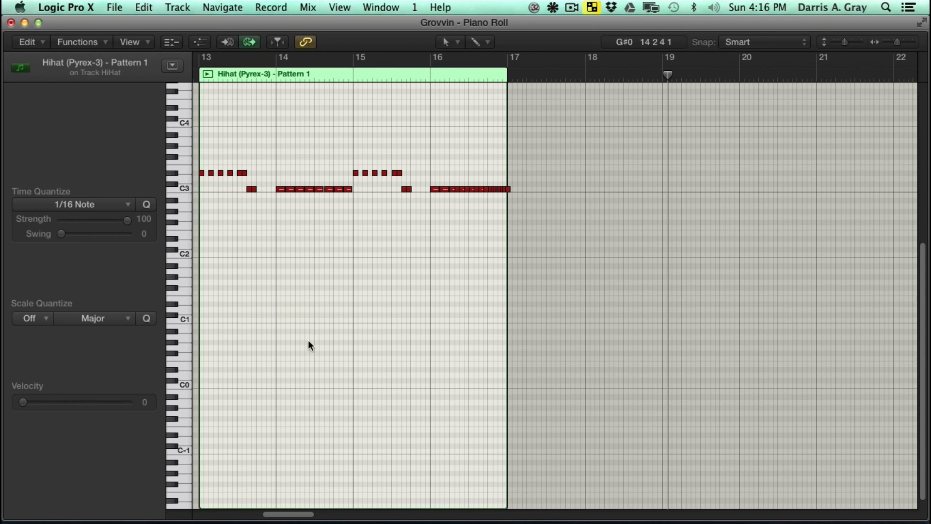
pyautogui.hscroll(-5, 310, 345)
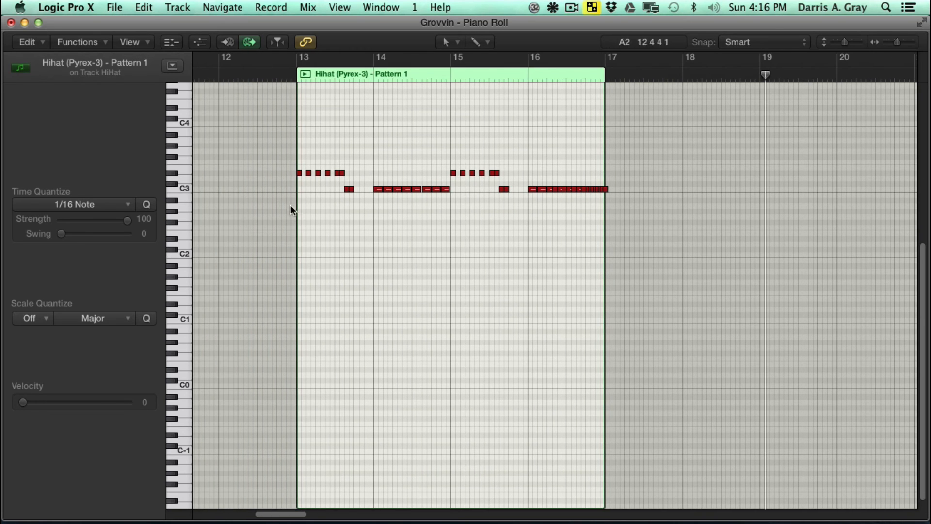
pyautogui.click(11, 23)
pyautogui.click(585, 223)
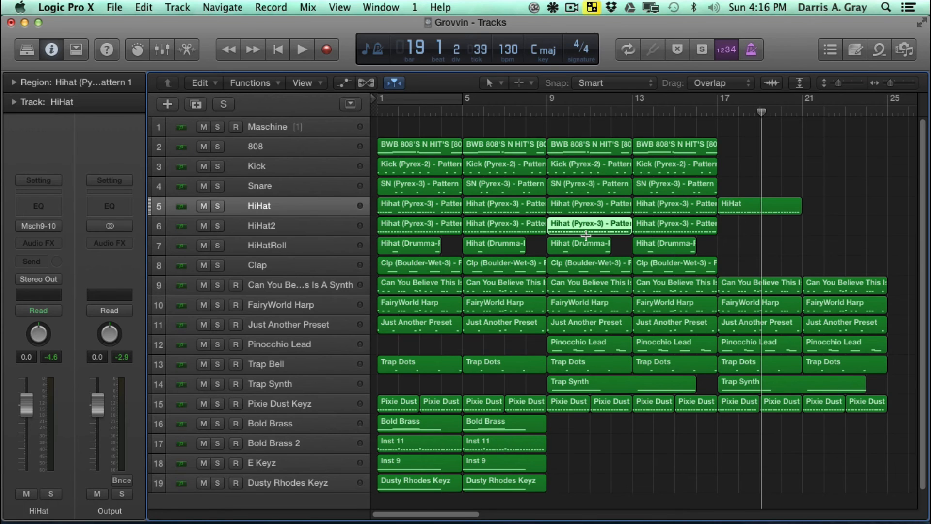
pyautogui.press('super+4')
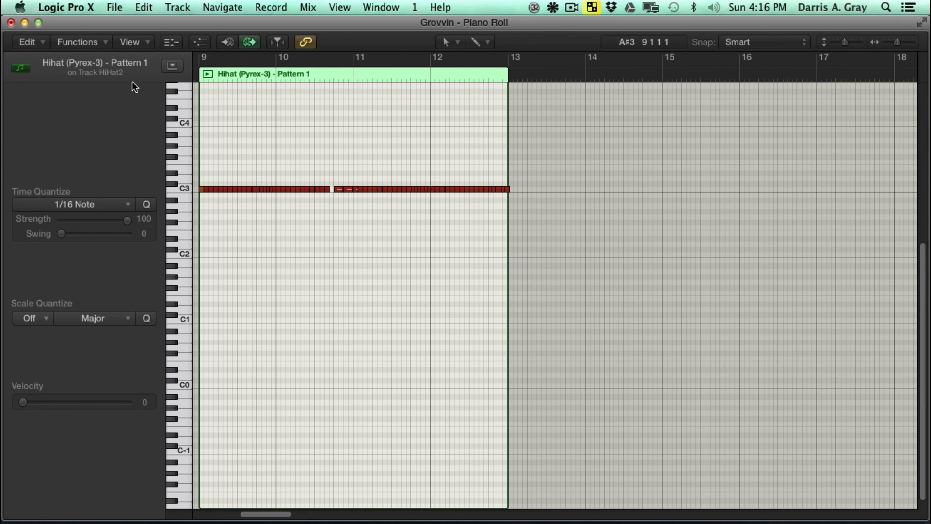
pyautogui.click(11, 23)
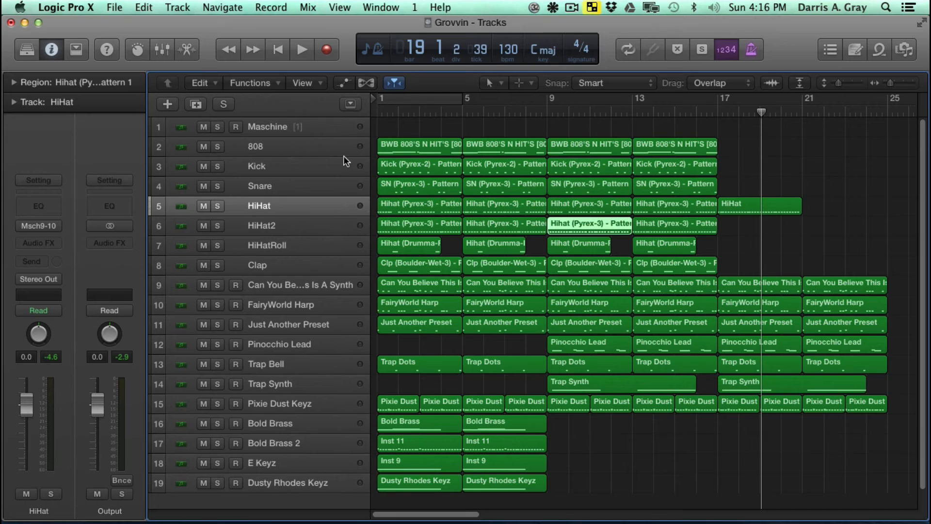
# - Move the recorded HiHat region at bar 17 to the HiHat2 track and open its notes in the Piano Roll
pyautogui.click(733, 200)
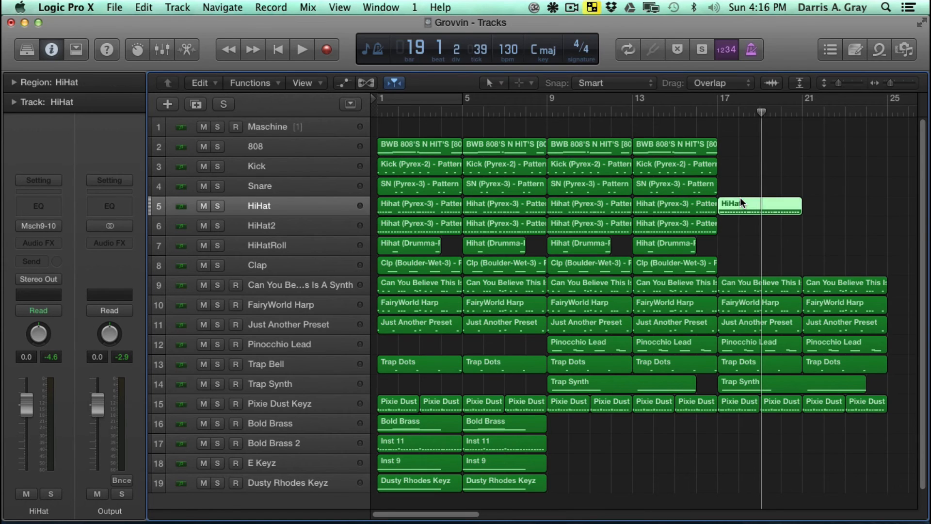
pyautogui.moveTo(745, 202); pyautogui.dragTo(743, 218)
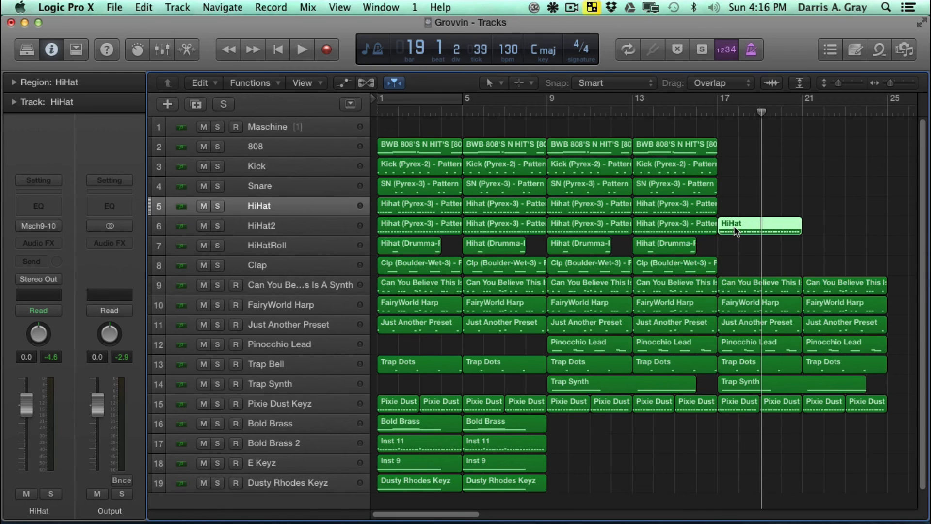
pyautogui.press('super+4')
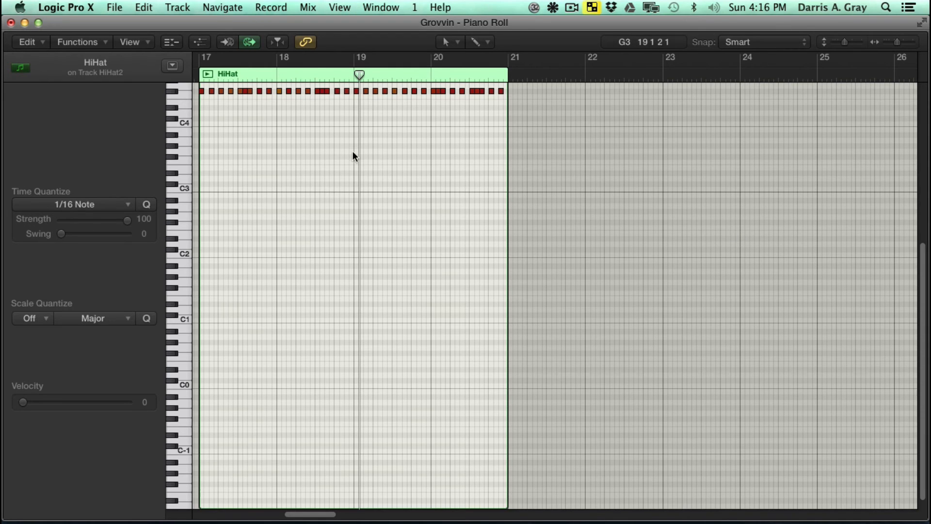
pyautogui.scroll(5, 329, 169)
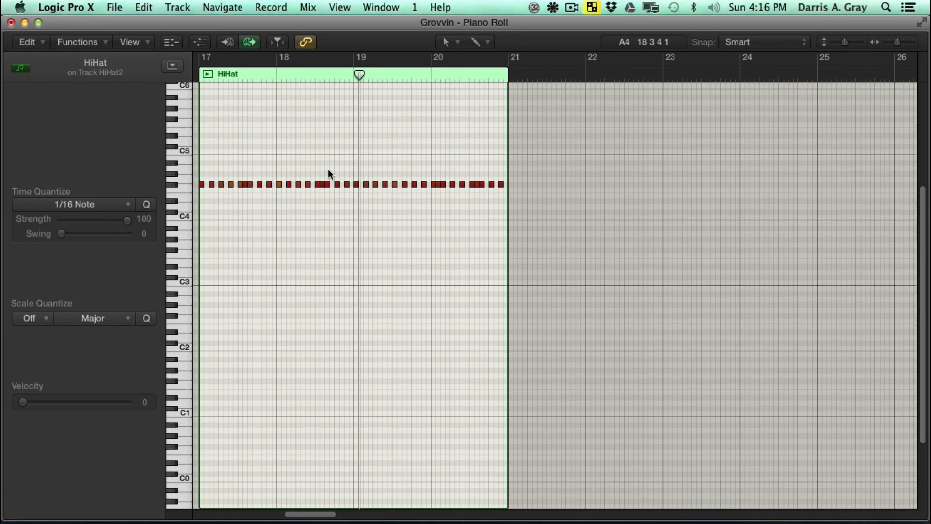
pyautogui.scroll(1, 328, 171)
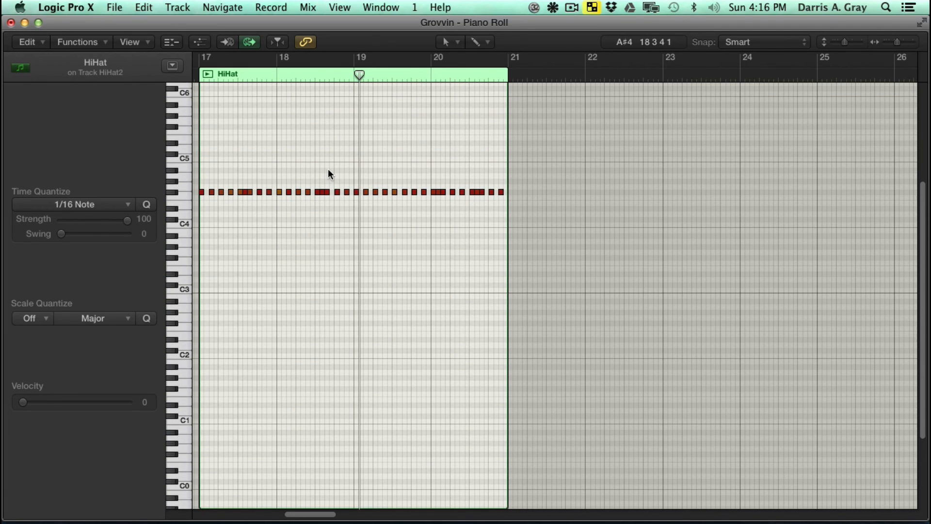
# - Transpose all notes of the HiHat region at bar 17 down to C3 and close the Piano Roll
pyautogui.click(201, 192)
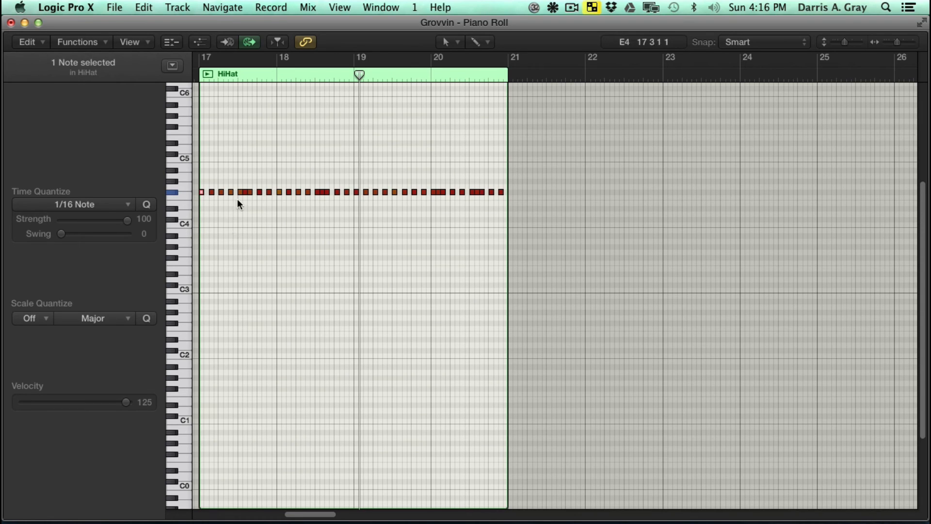
pyautogui.press('super+a')
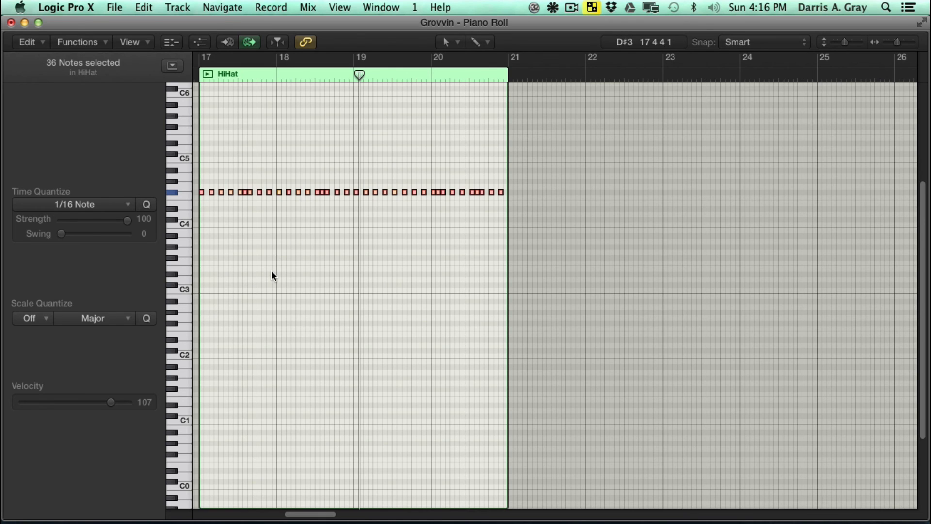
pyautogui.hotkey('alt', 'shift', 'Down')
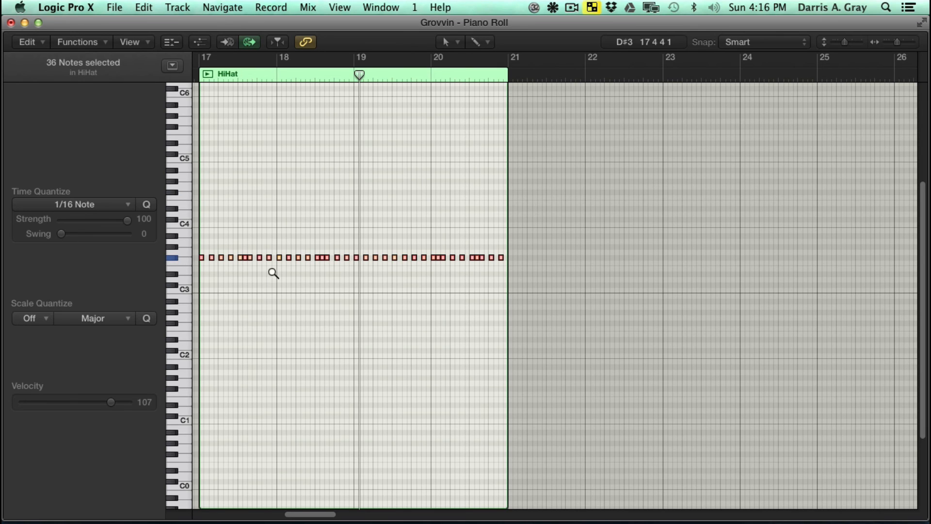
pyautogui.hotkey('alt', 'Down')
pyautogui.hotkey('alt', 'Down')
pyautogui.hotkey('alt', 'Down')
pyautogui.hotkey('alt', 'Down')
pyautogui.hotkey('alt', 'Down')
pyautogui.hotkey('alt', 'Down')
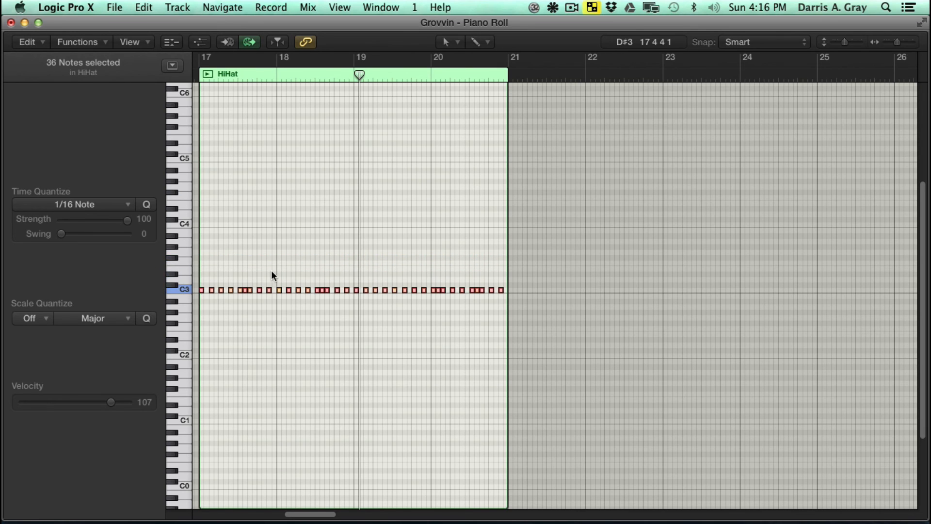
pyautogui.click(10, 22)
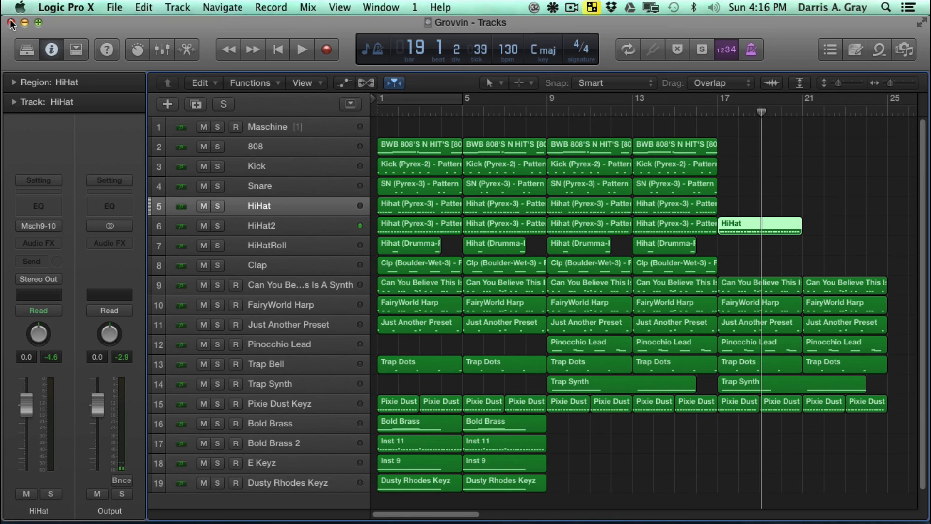
# - Play back the transposed HiHat region from bar 17 until about bar 18, and save the project
pyautogui.click(723, 108)
pyautogui.press('space')
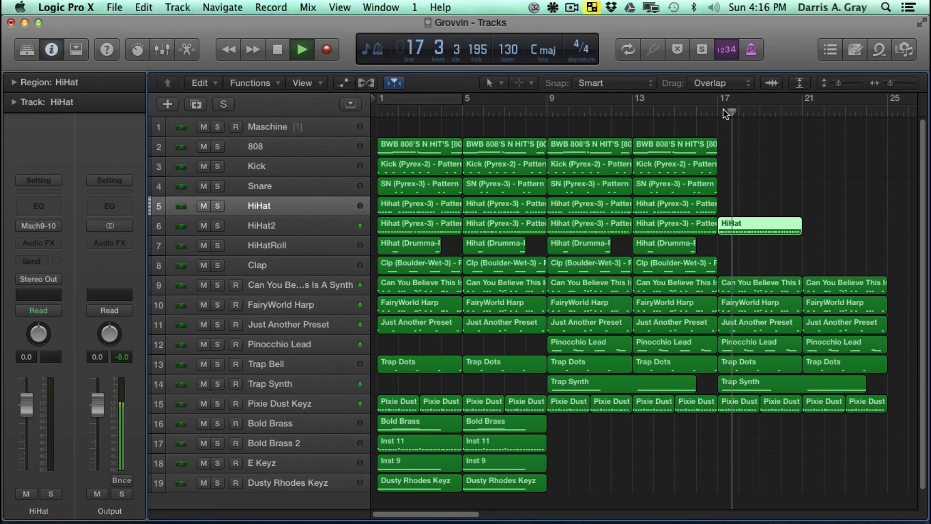
pyautogui.press('space')
pyautogui.press('super+s')
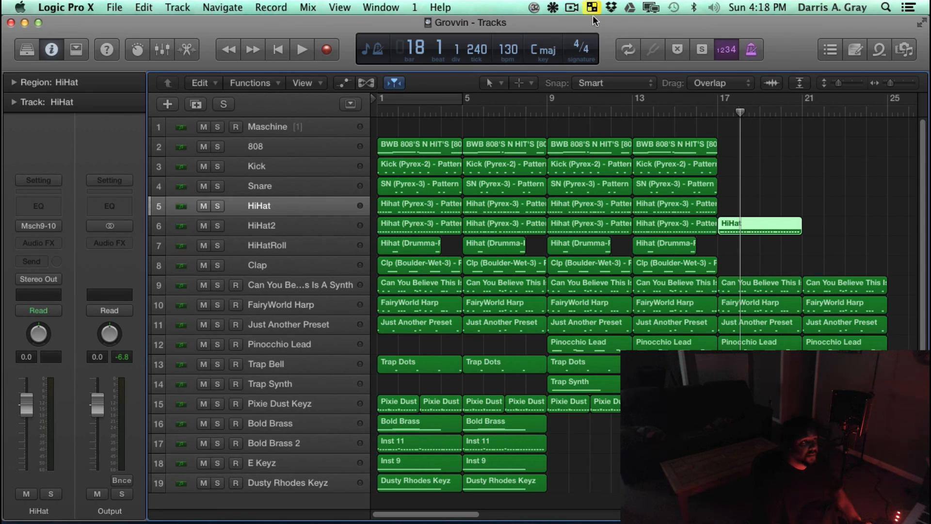
pyautogui.click(572, 7)
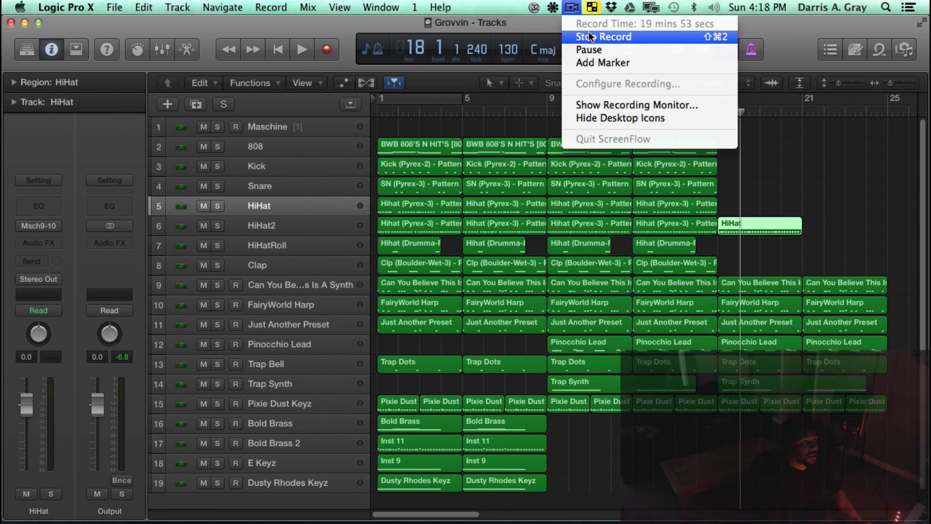